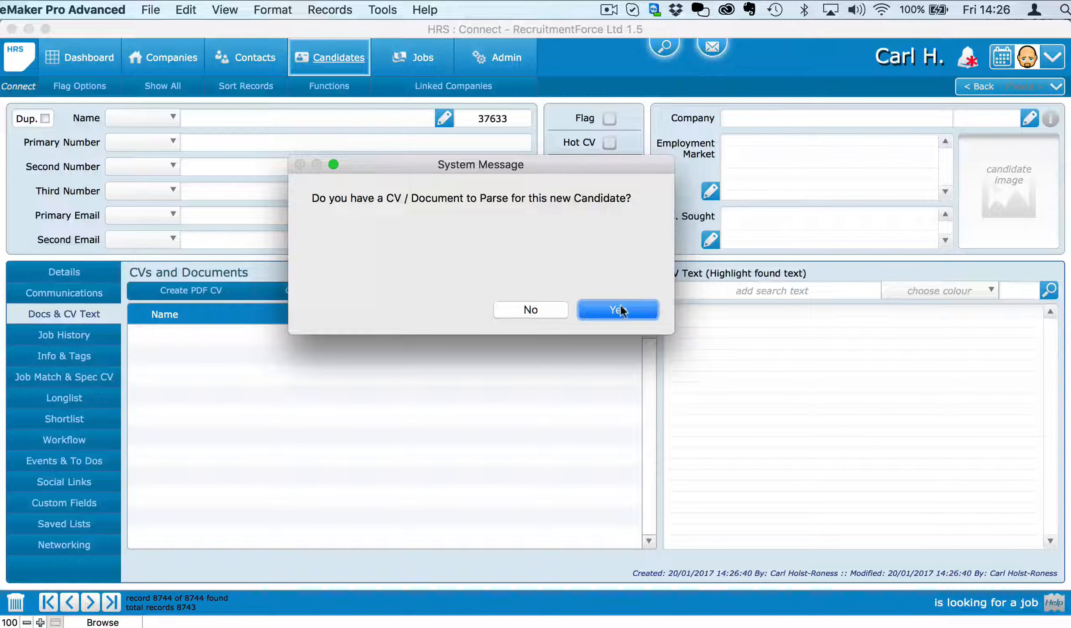
Step: Confirm there is a CV to parse for the new candidate record
left_click(621, 311)
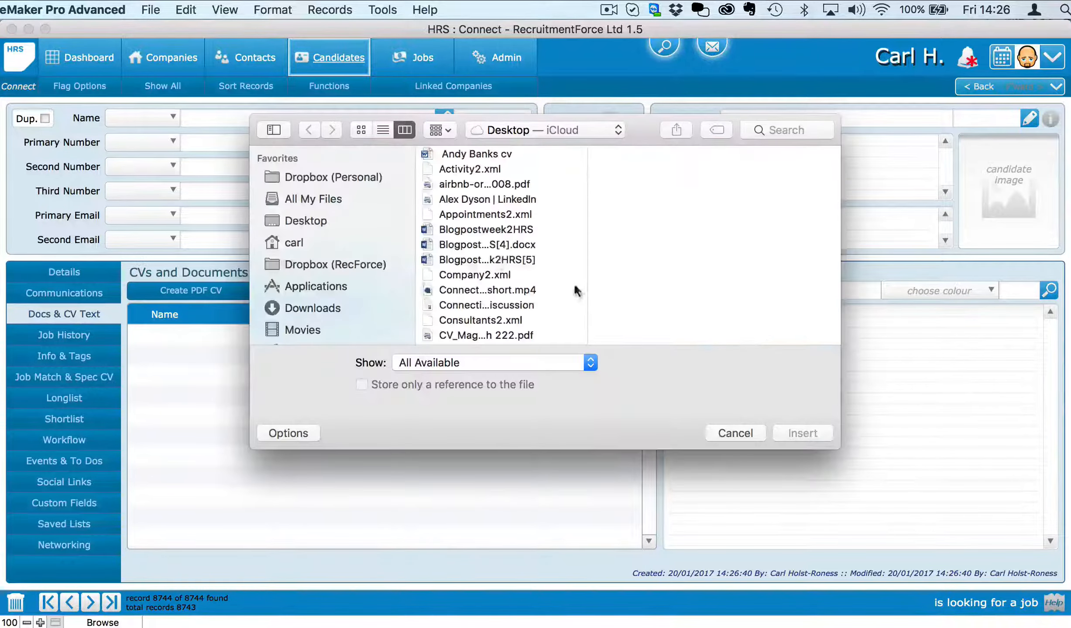
scroll(478, 279, "down", 10)
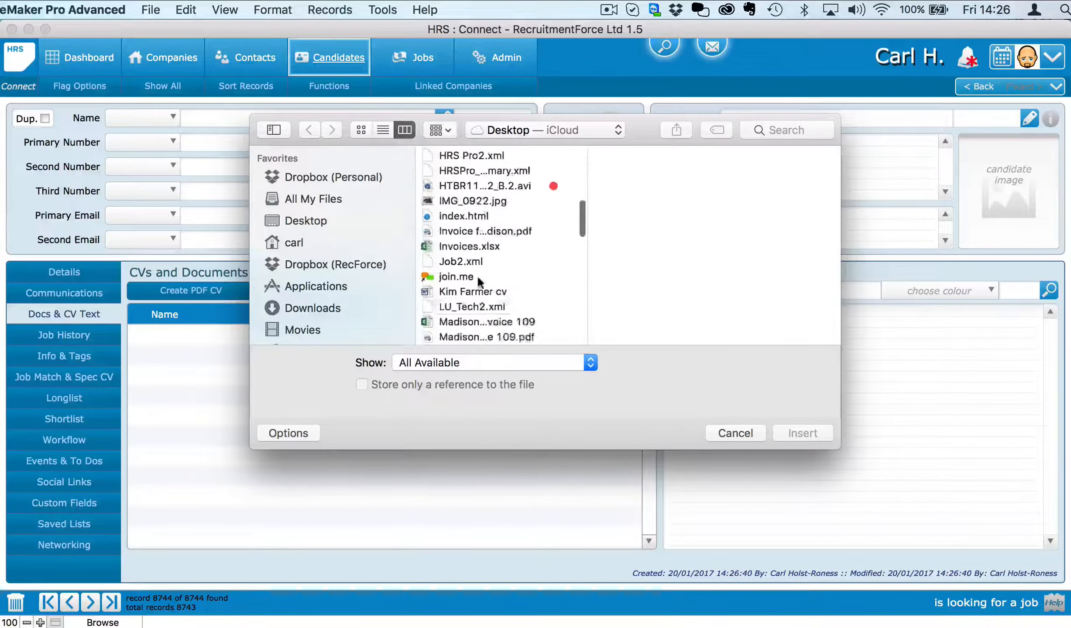
scroll(478, 279, "up", 2)
scroll(477, 275, "up", 3)
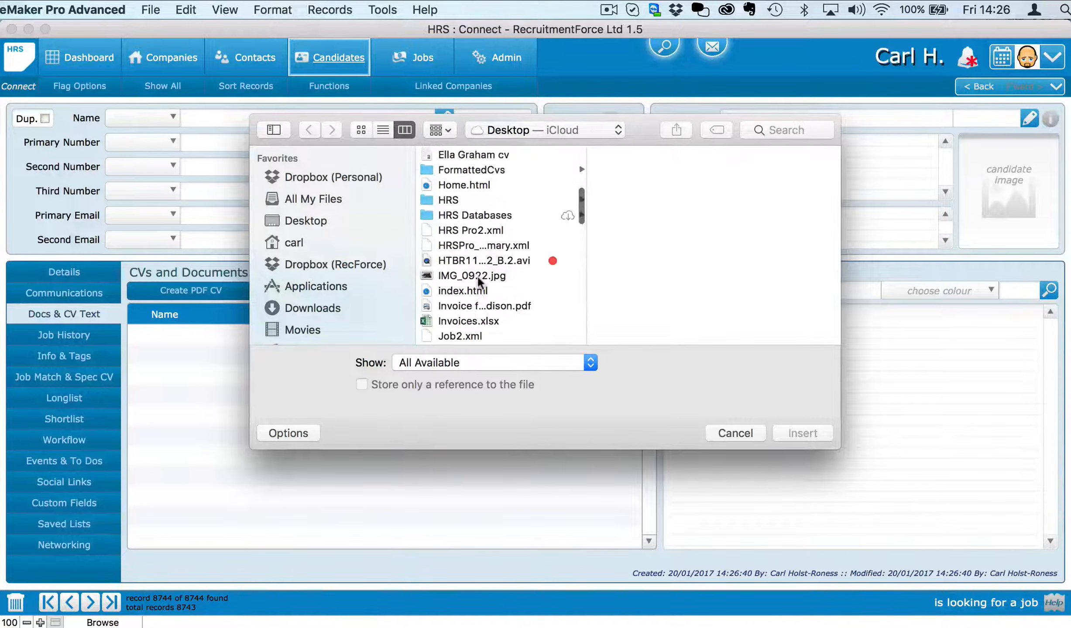
scroll(477, 275, "down", 3)
scroll(477, 276, "down", 3)
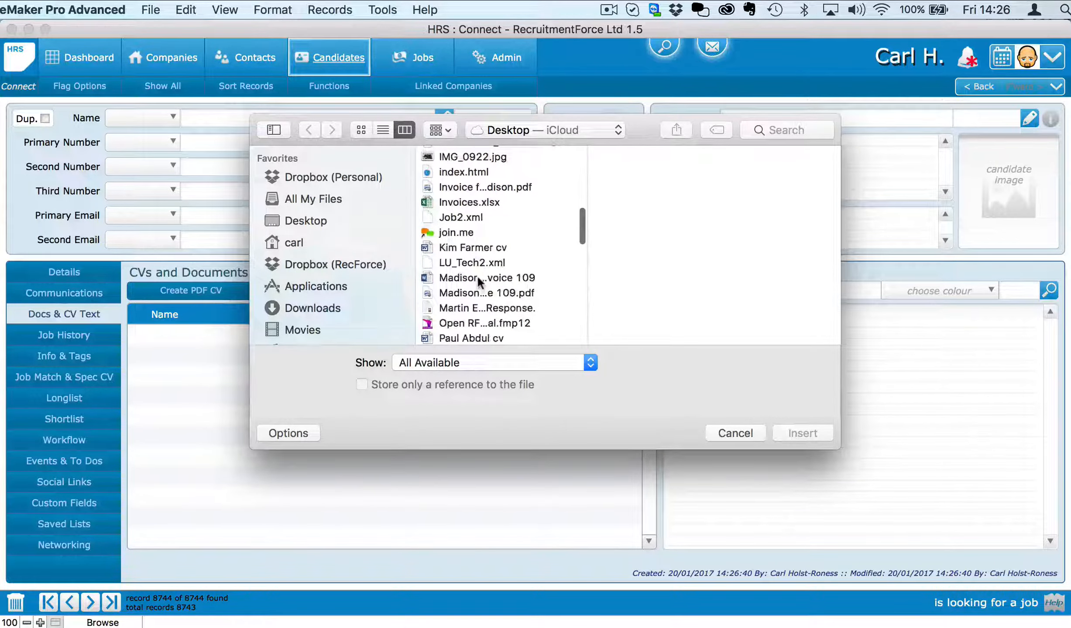
left_click(472, 246)
left_click(803, 433)
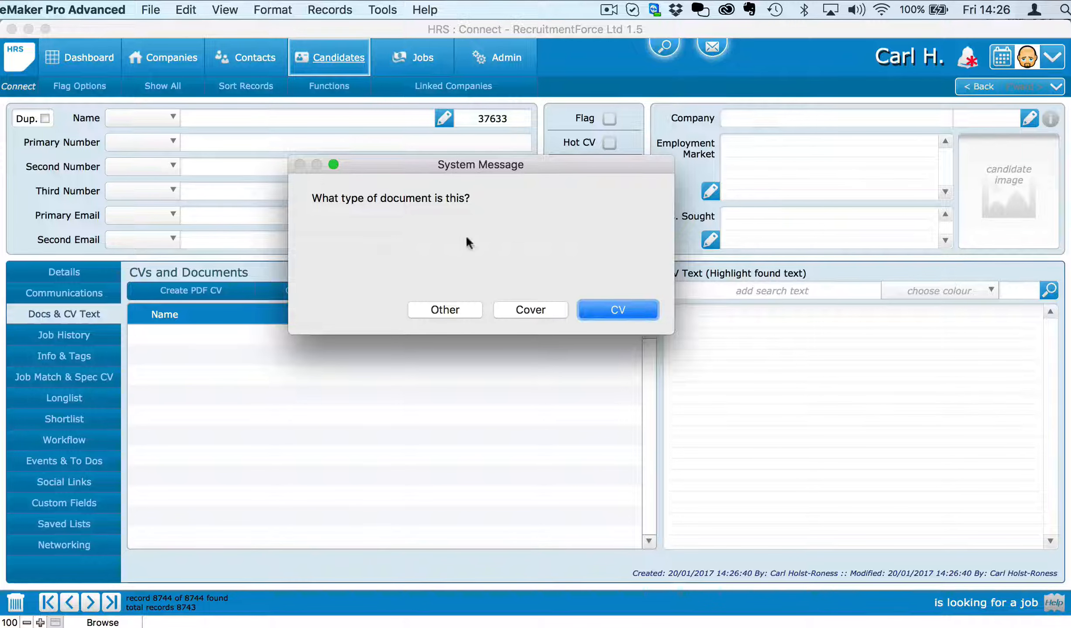
Step: Mark the file as a CV, add the Sales Consultant tag, and continue to the record
left_click(614, 309)
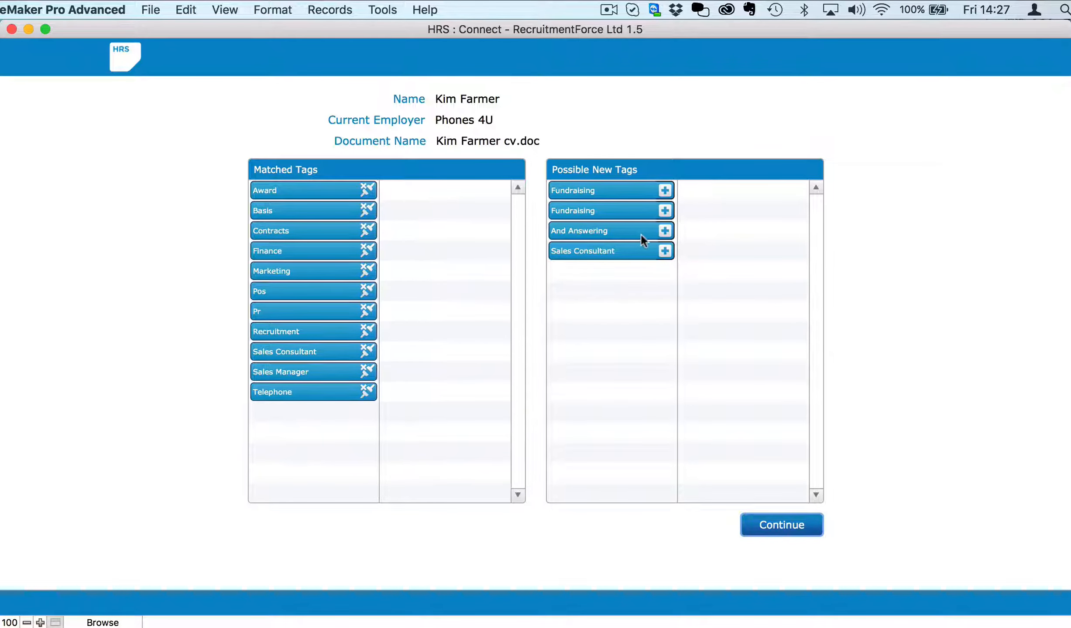
left_click(671, 256)
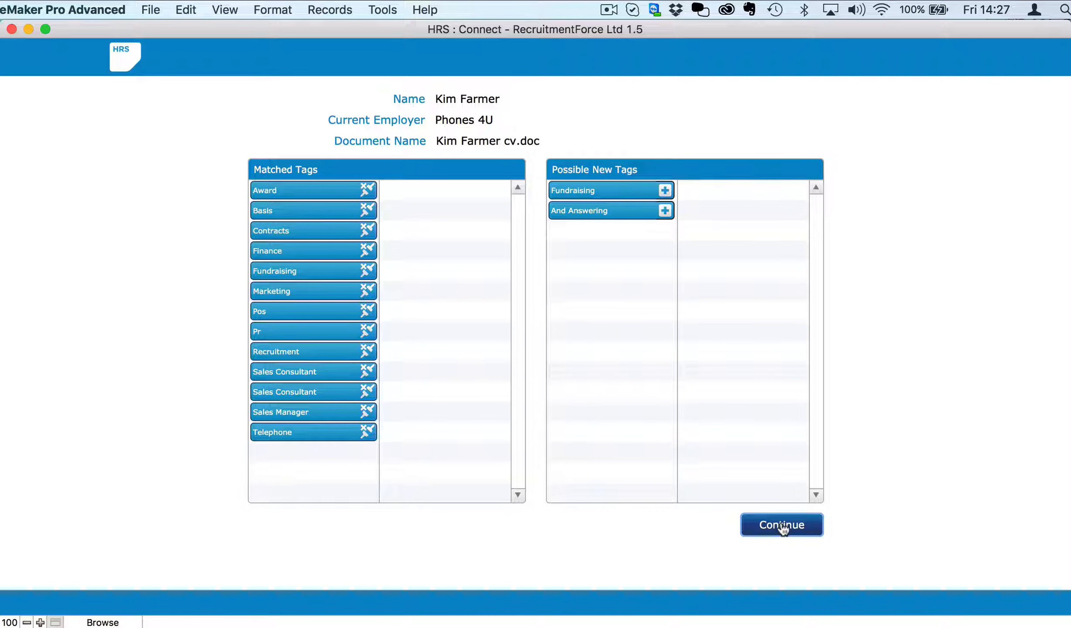
left_click(791, 513)
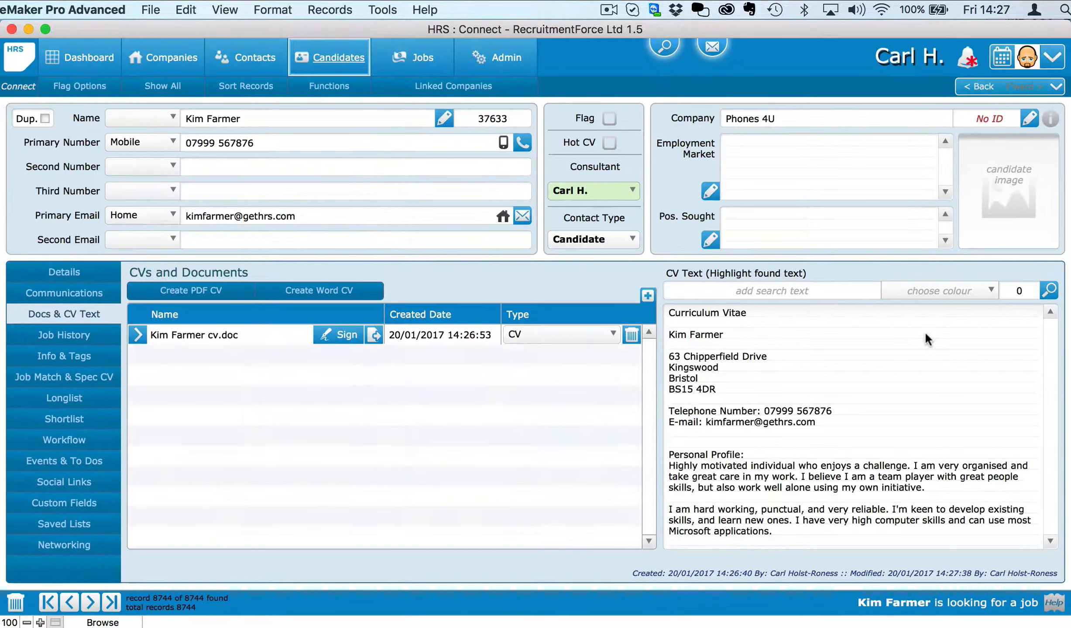
left_click(799, 385)
left_click_drag(720, 352, 720, 408)
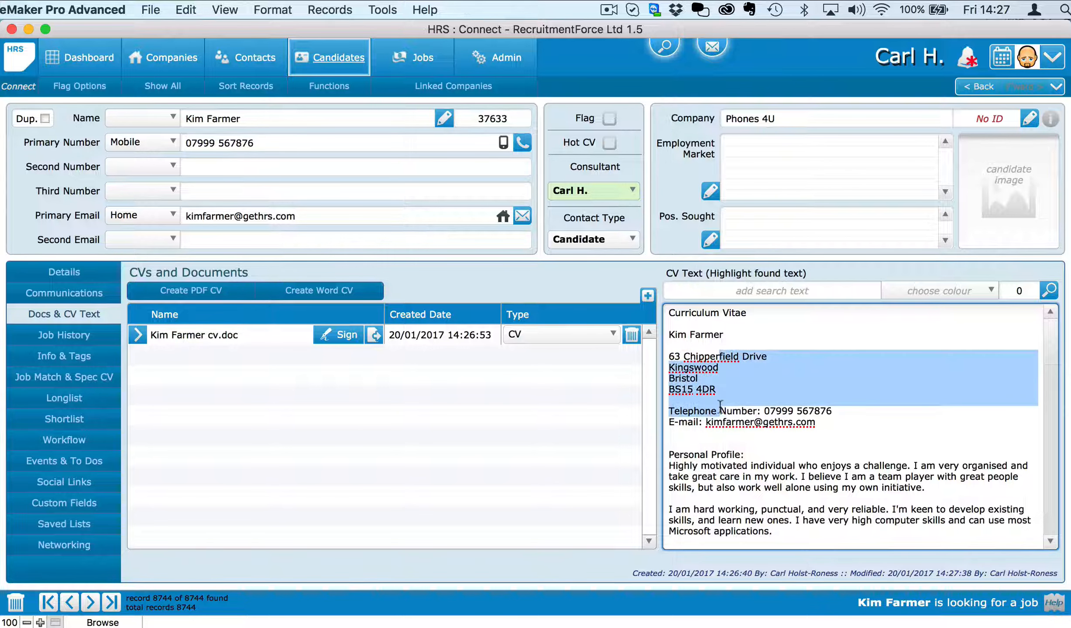
left_click(720, 407)
left_click(596, 279)
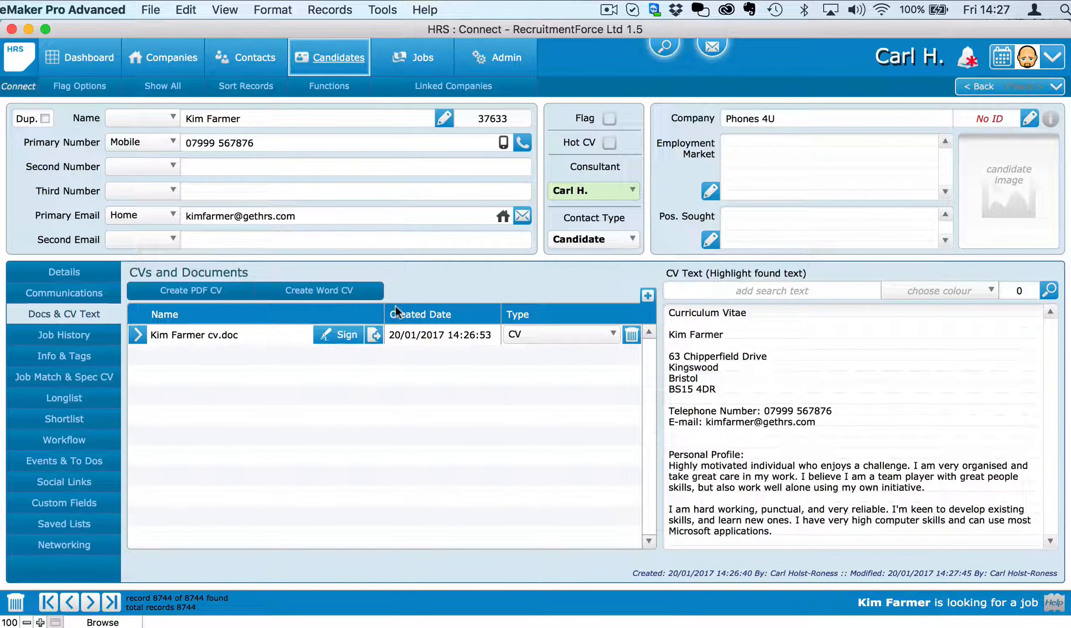
left_click(138, 335)
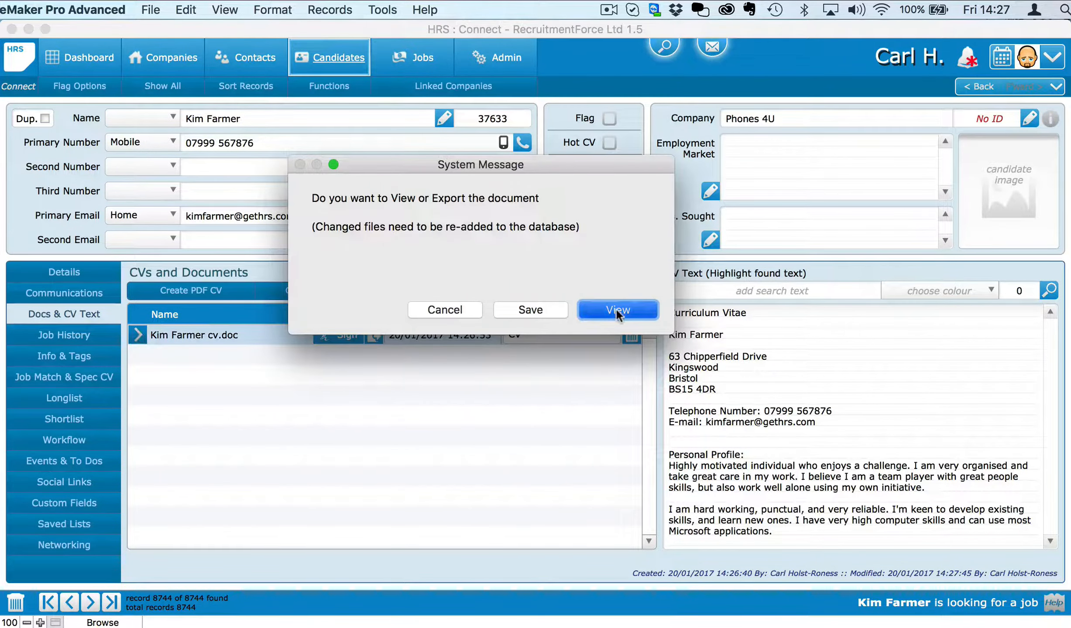
left_click(616, 309)
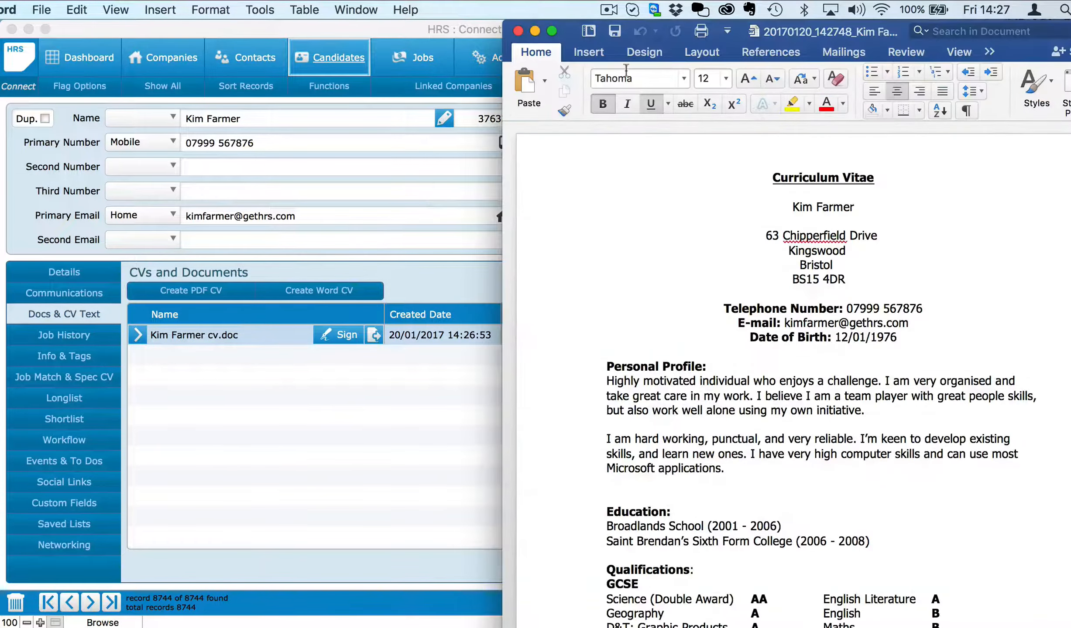
Step: Recentre and shrink the Word window, zoom to 100%, read the CV and close it
left_click_drag(660, 22, 372, 22)
left_click_drag(844, 627, 819, 624)
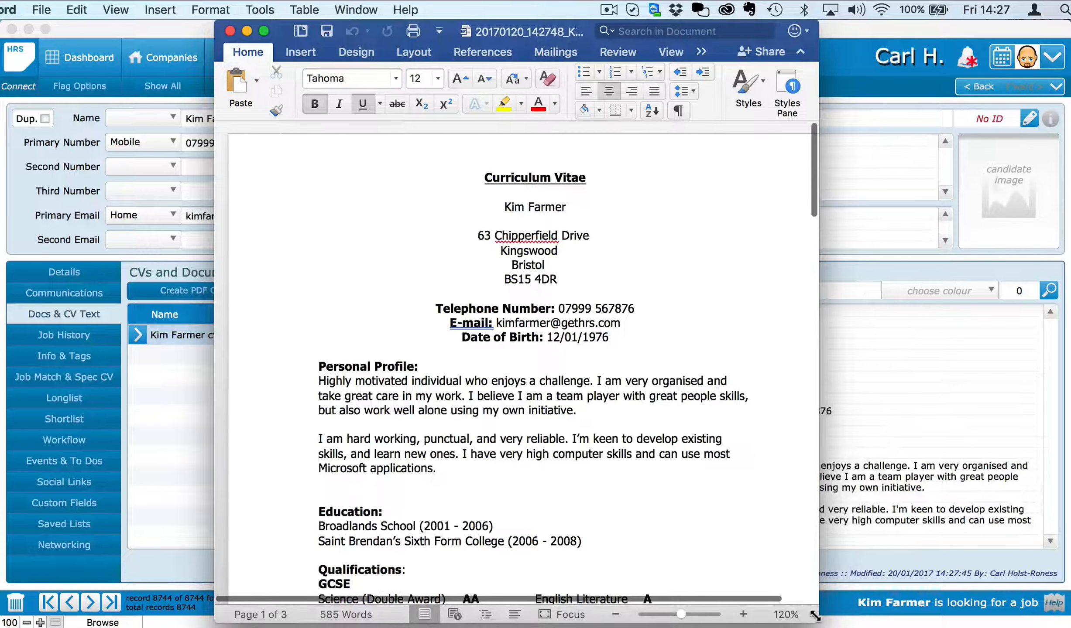
left_click(615, 614)
left_click(615, 614)
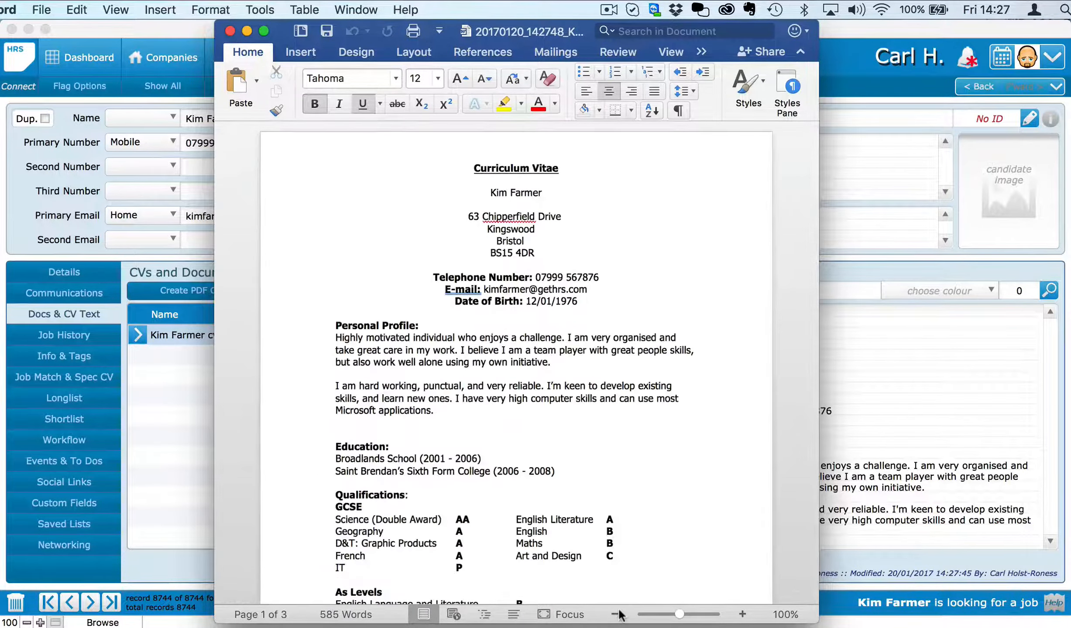
scroll(650, 449, "down", 5)
scroll(650, 450, "down", 10)
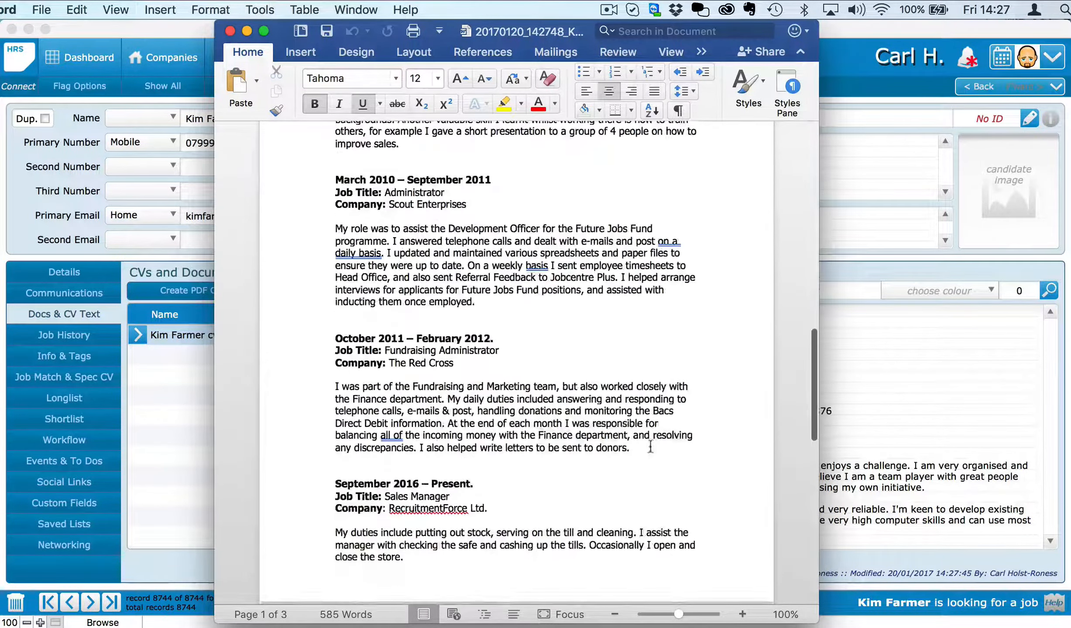
scroll(650, 450, "up", 1)
left_click(230, 31)
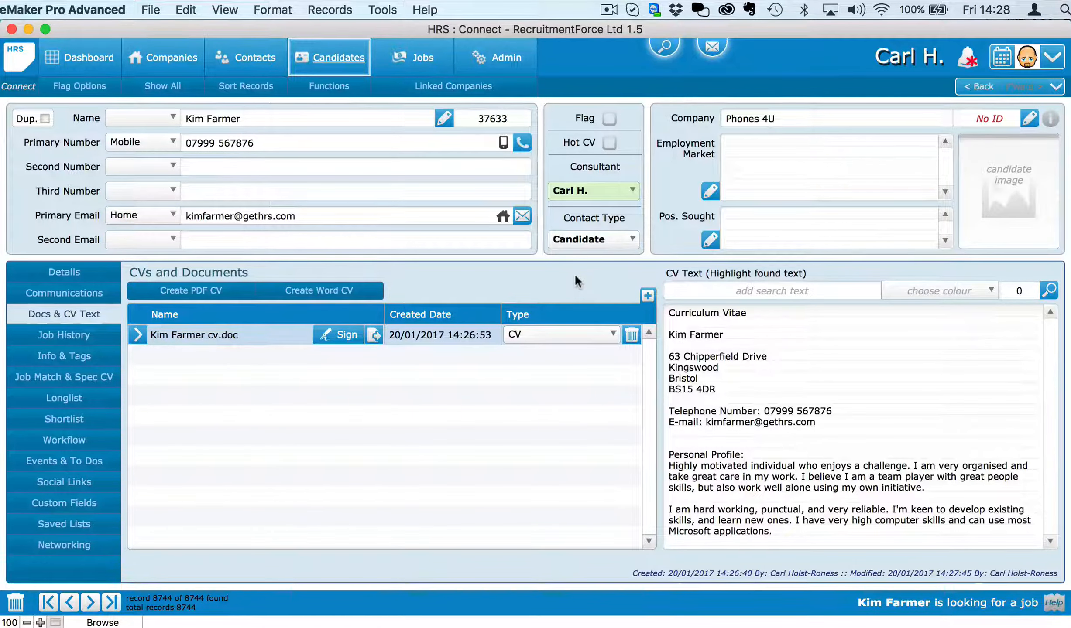
Step: On the Details tab, set salary sought to € 30000 - 34999 and interview availability to 1 week
left_click(78, 275)
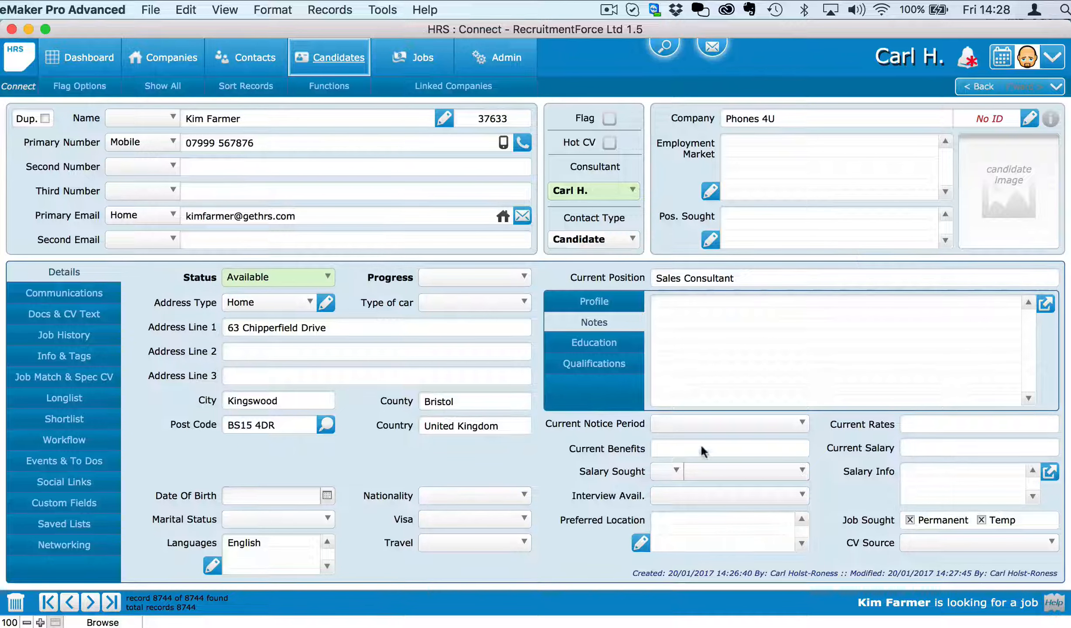
left_click(667, 471)
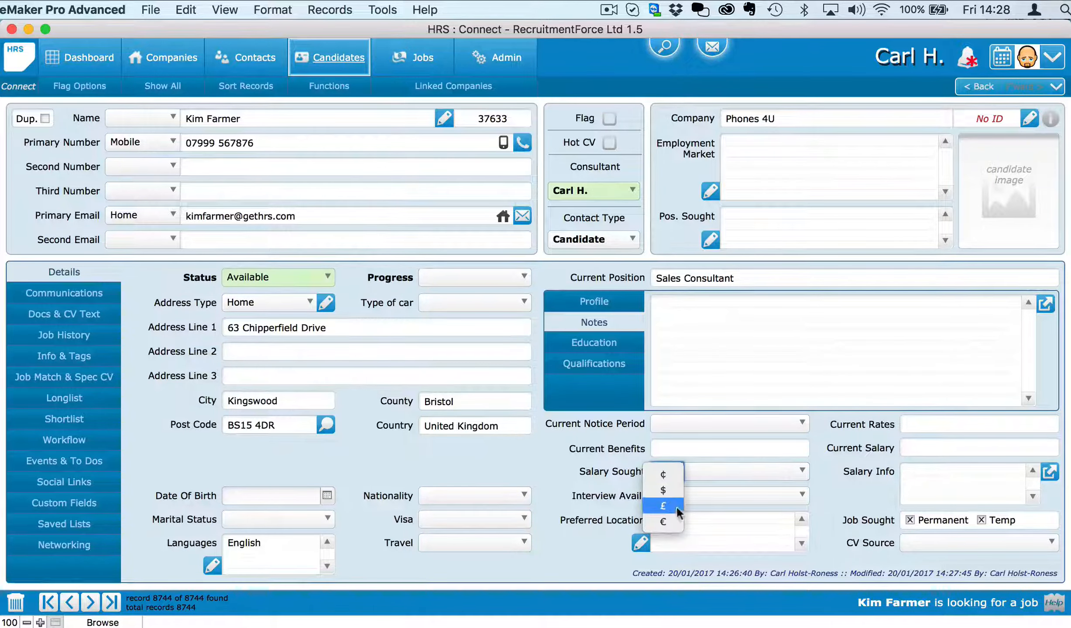
left_click(666, 521)
left_click(716, 470)
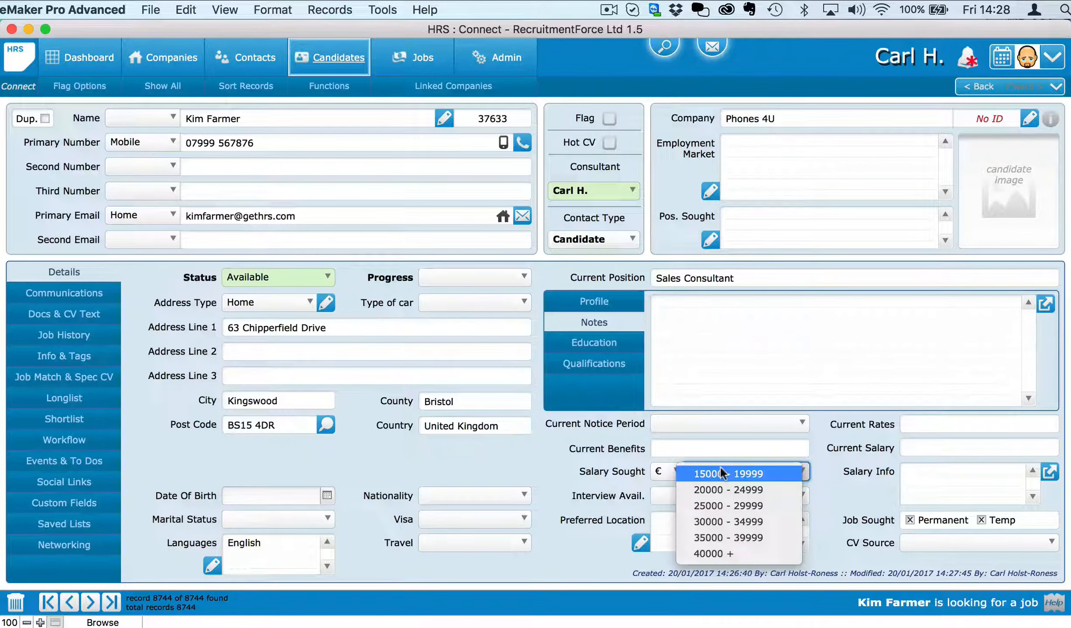
left_click(751, 522)
left_click(749, 496)
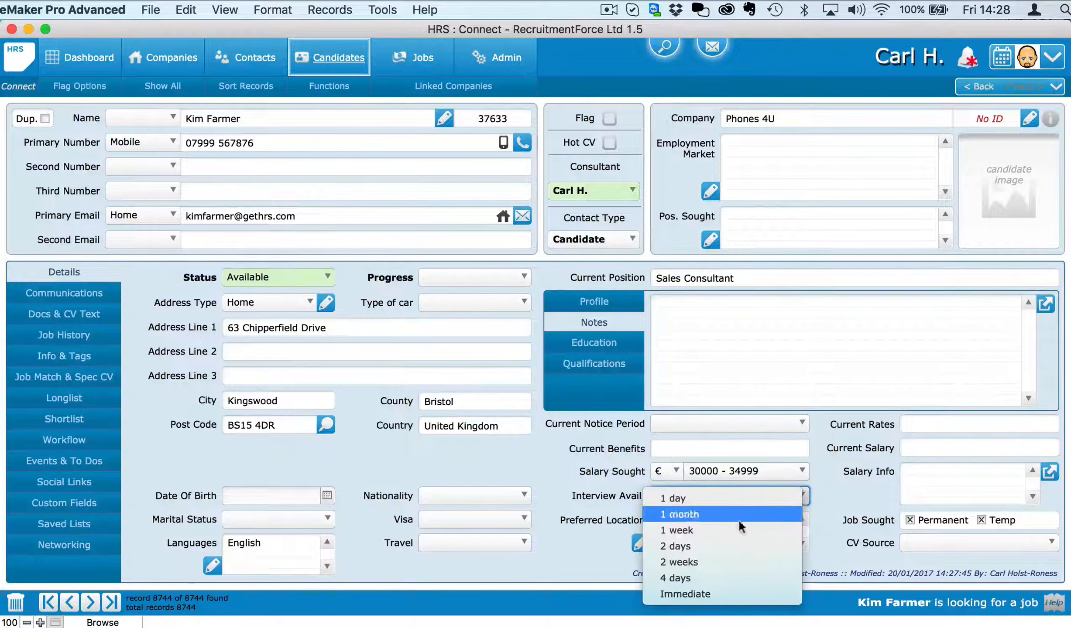
left_click(734, 530)
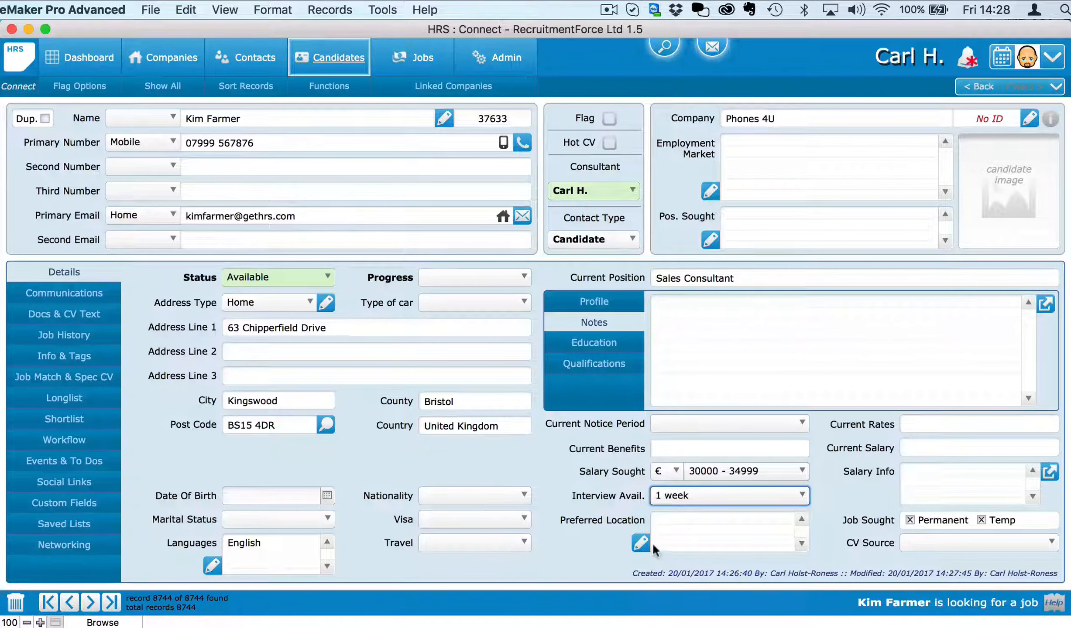
Step: Add London and Oxfordshire as preferred locations
left_click(640, 544)
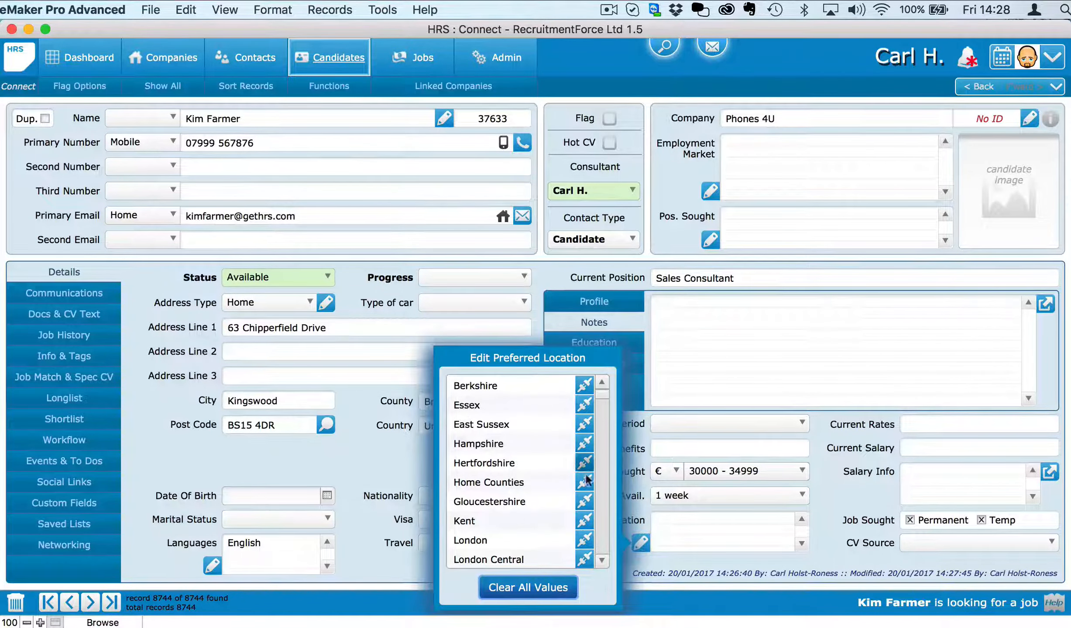
left_click(584, 541)
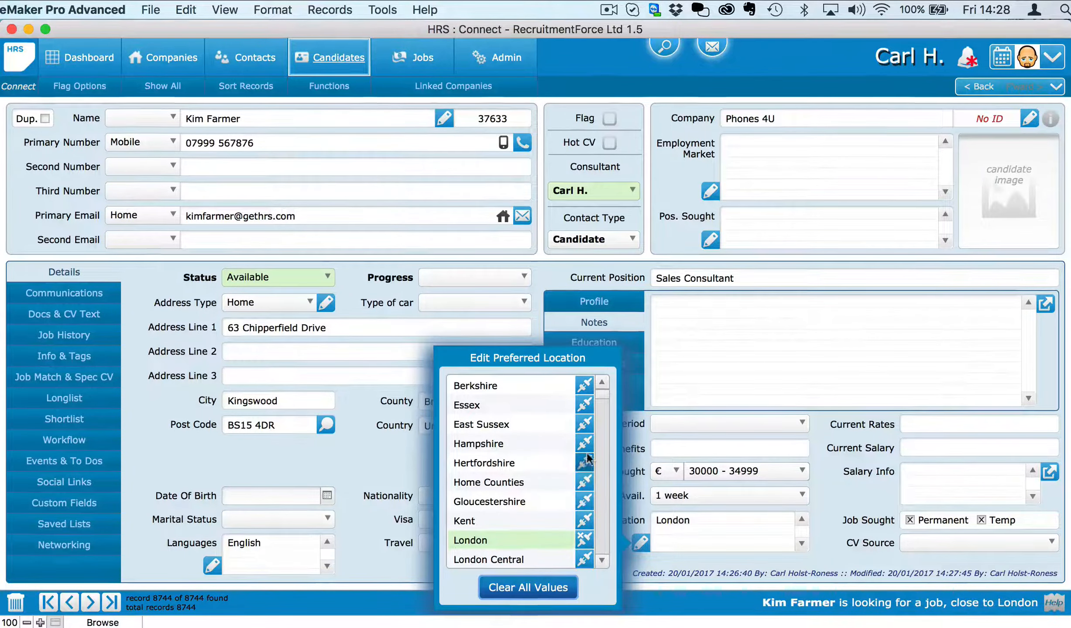
scroll(522, 533, "down", 5)
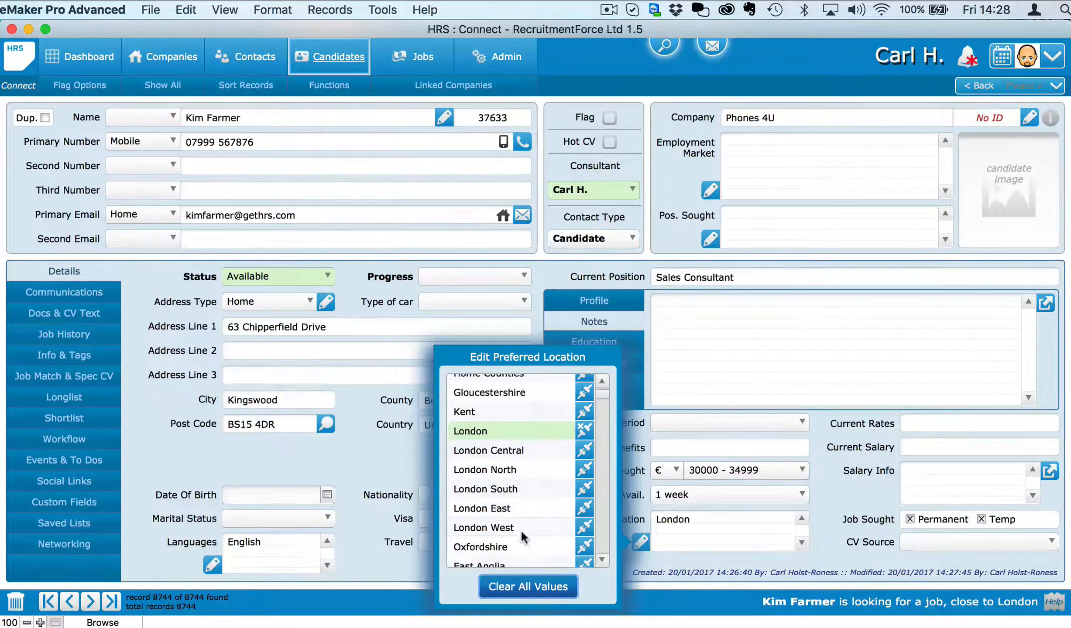
left_click(584, 515)
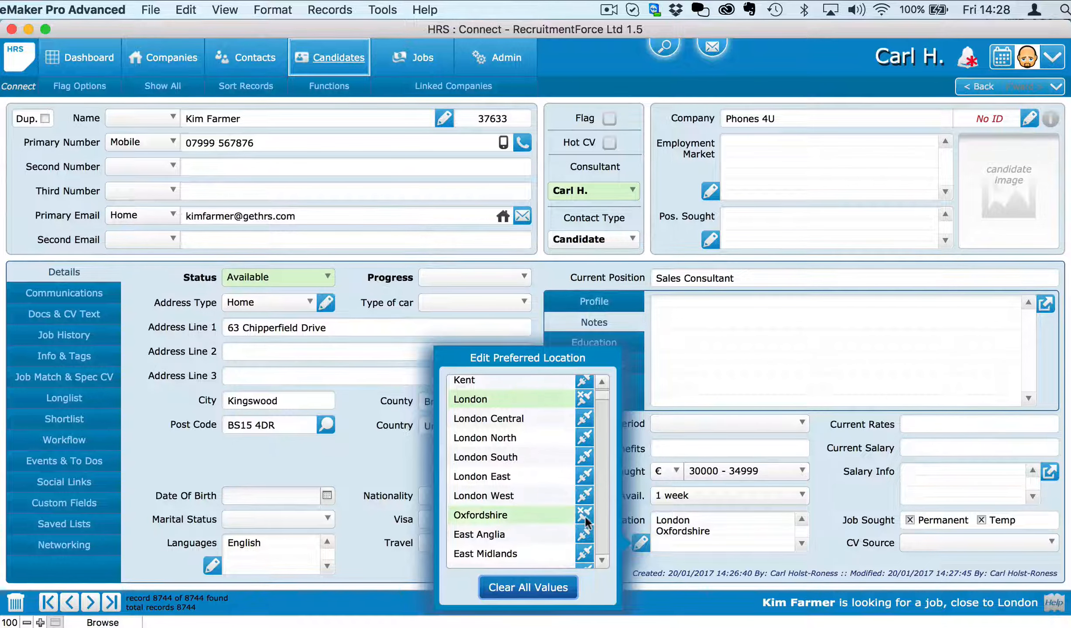
left_click(675, 571)
Step: Set notice period to 2 weeks and CV source to LinkedIn, then save
left_click(781, 426)
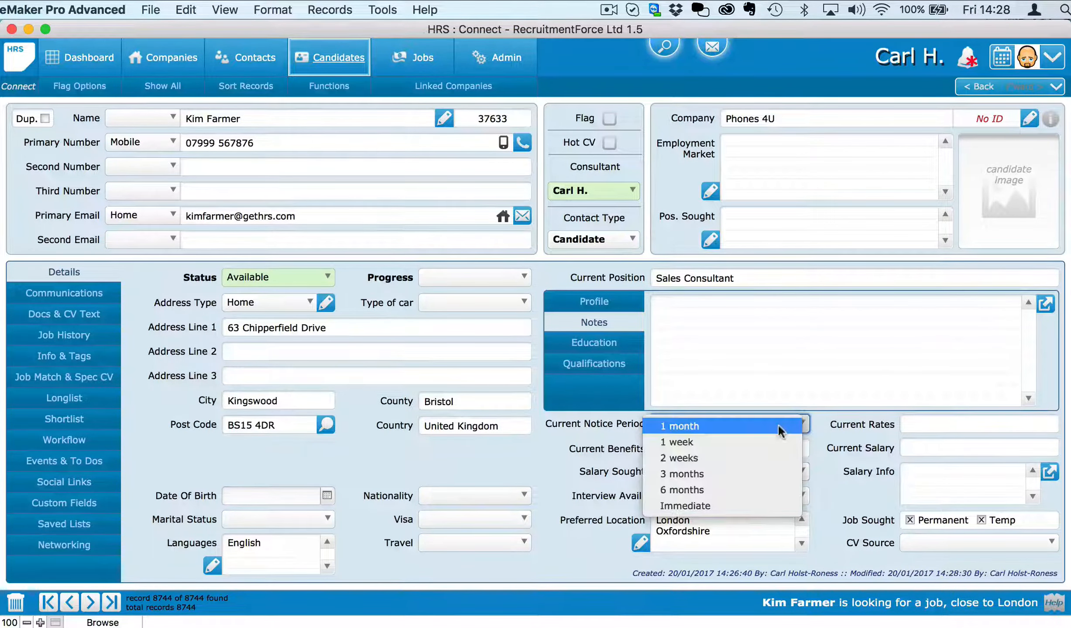
left_click(761, 454)
left_click(938, 541)
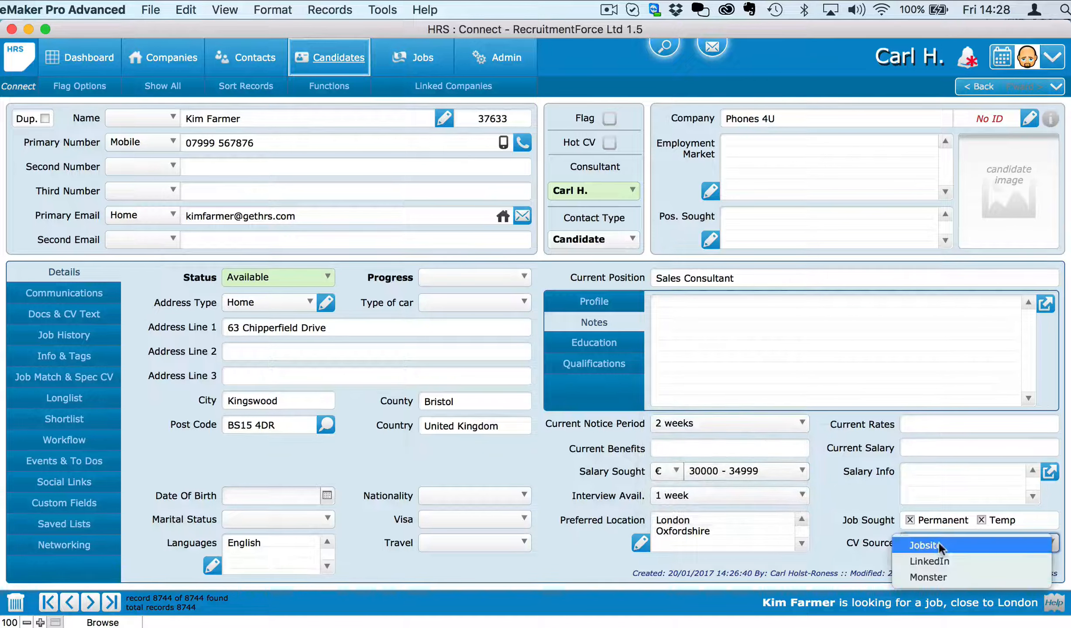
left_click(939, 560)
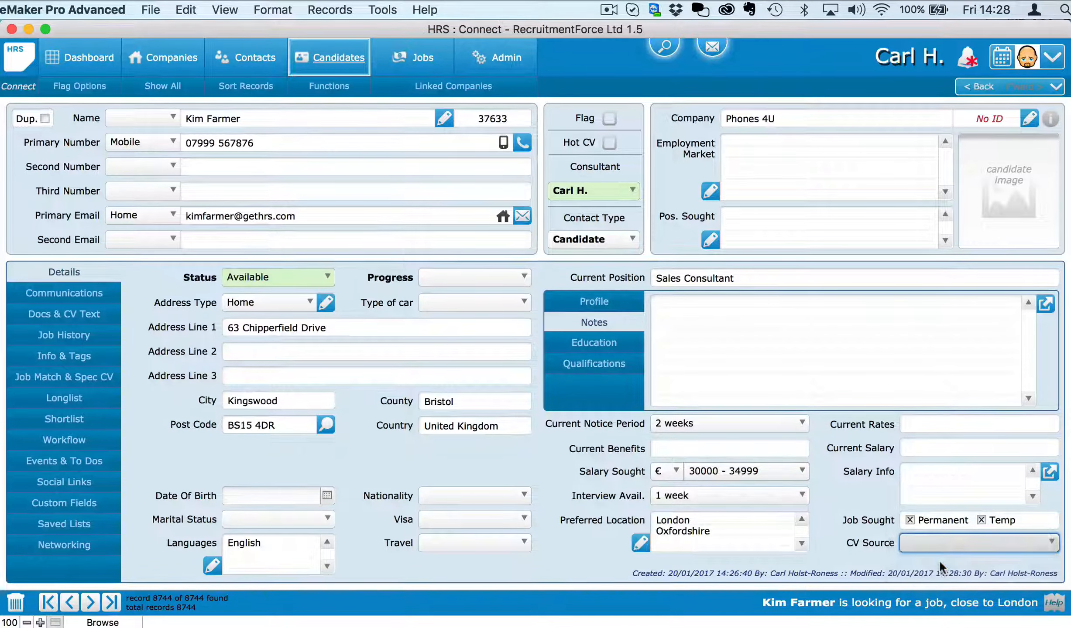
left_click(863, 491)
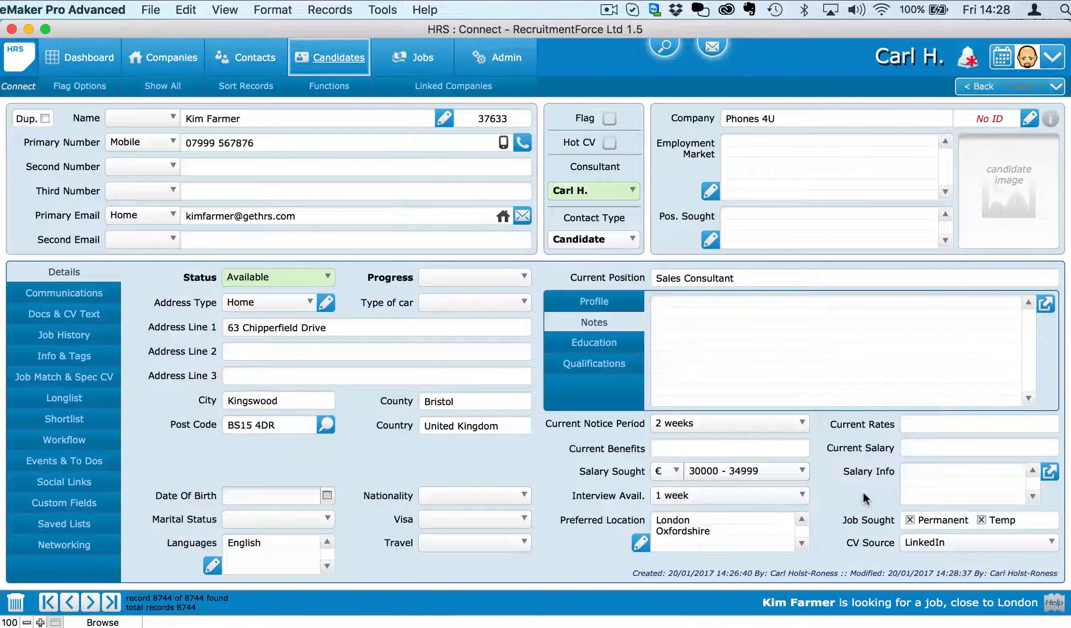
Step: Set nationality to British, visa to UK National and marital status to Married
left_click(463, 496)
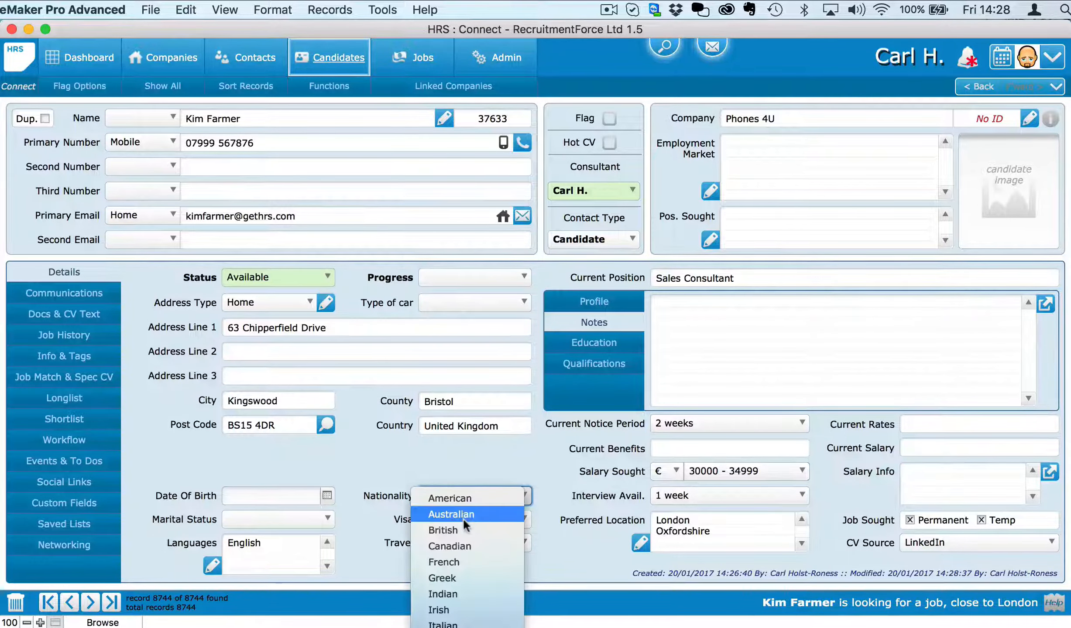
left_click(470, 531)
left_click(479, 521)
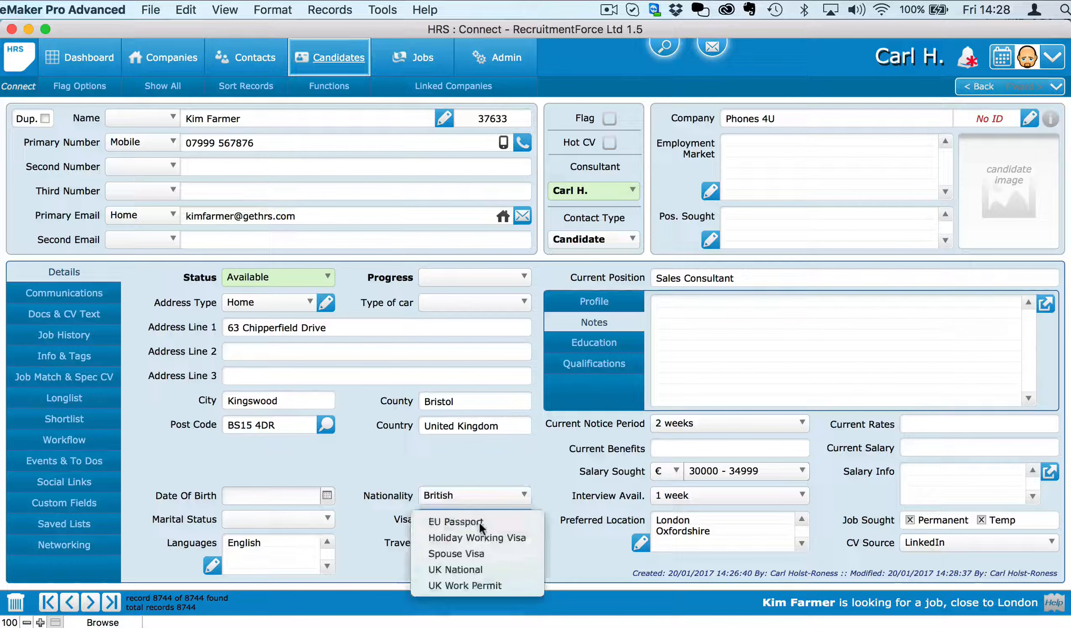
left_click(475, 569)
left_click(321, 519)
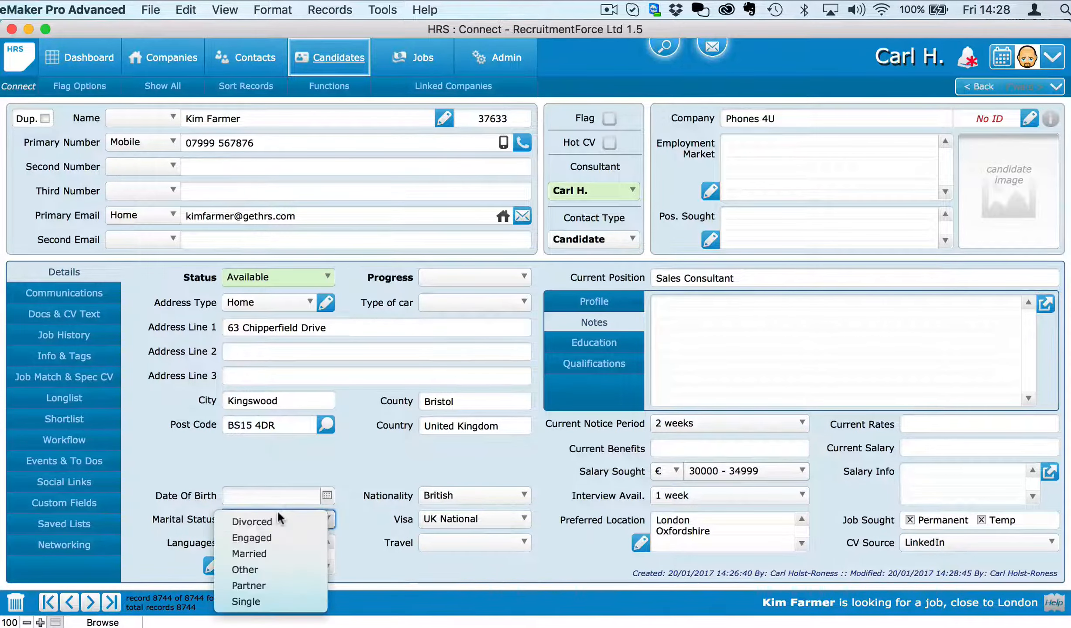
left_click(280, 551)
Step: Set the candidate's languages to English, Spanish and Italian
left_click(214, 565)
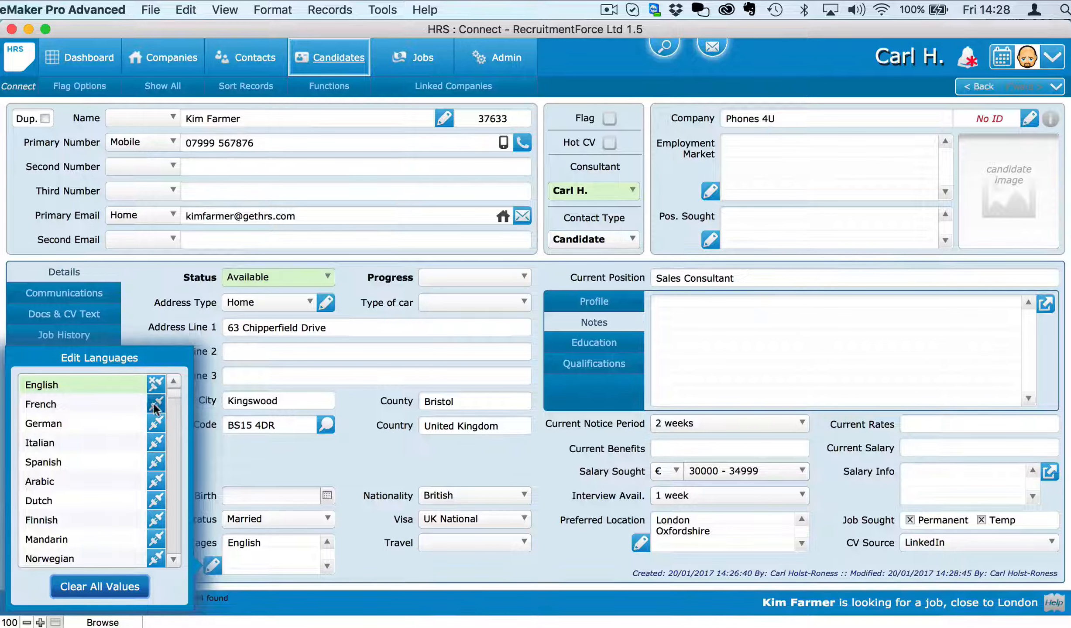
left_click(156, 404)
left_click(156, 442)
left_click(155, 384)
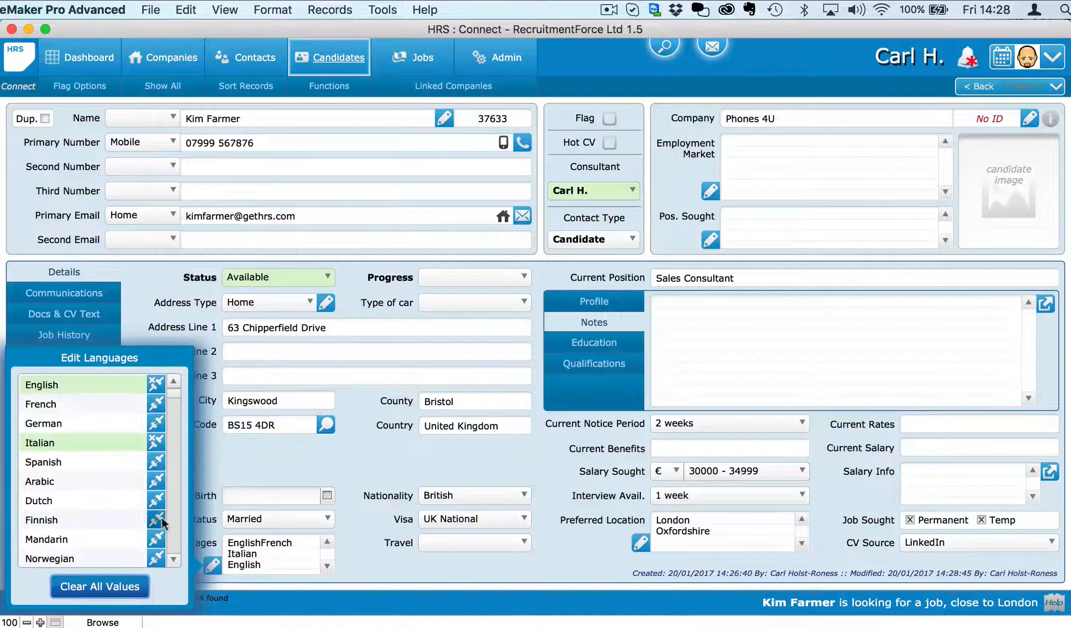
left_click(113, 587)
left_click(156, 384)
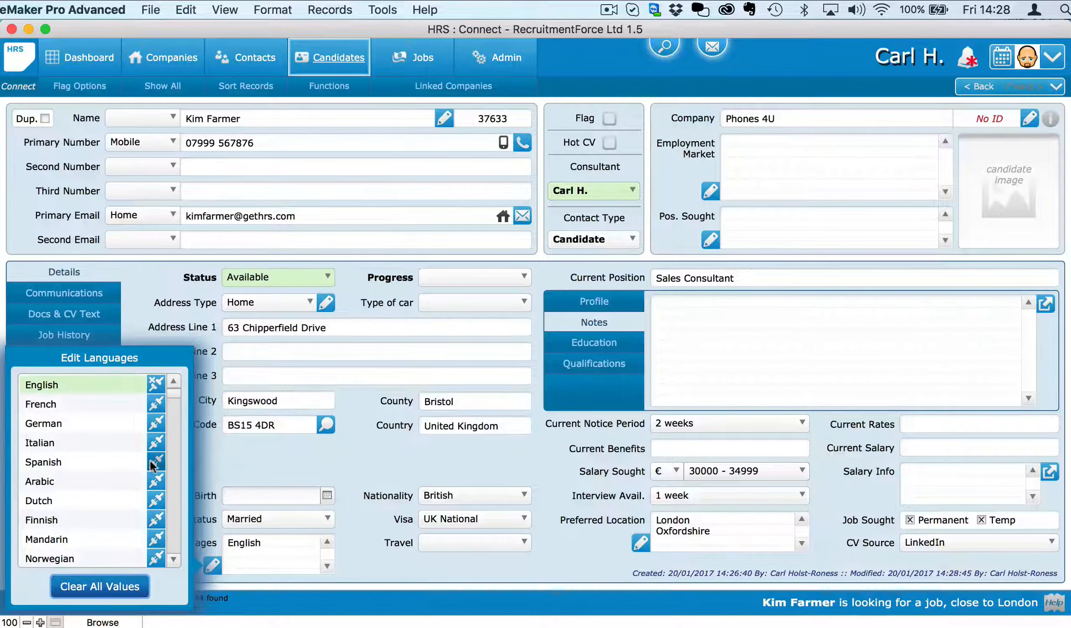
left_click(156, 462)
left_click(156, 442)
left_click(224, 479)
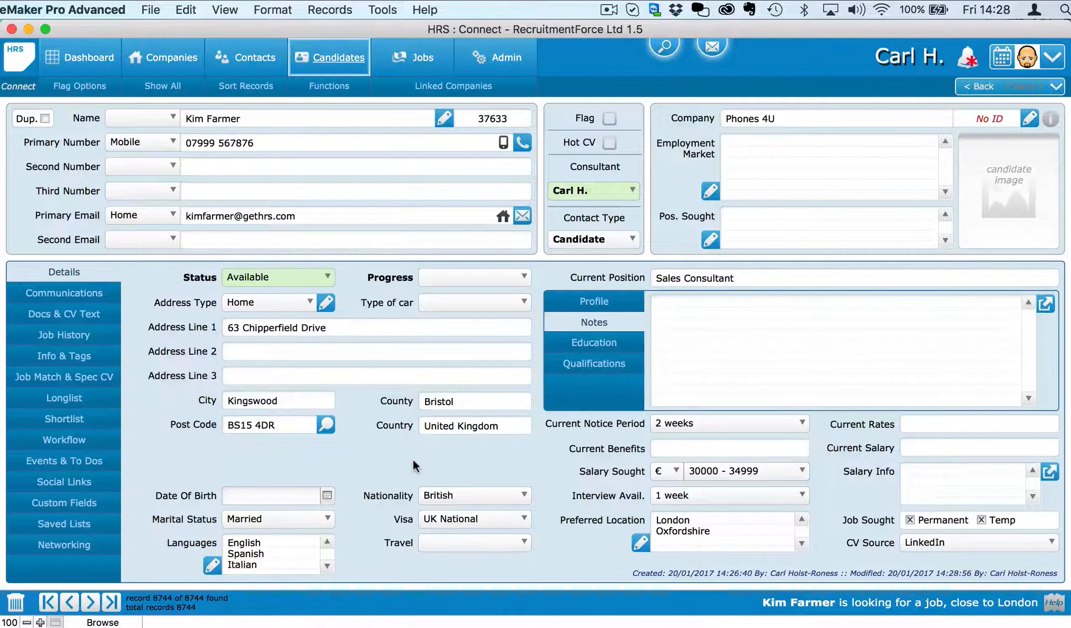
Step: Set the type of car to Mercedes
left_click(471, 277)
left_click(375, 303)
left_click(451, 302)
left_click(462, 338)
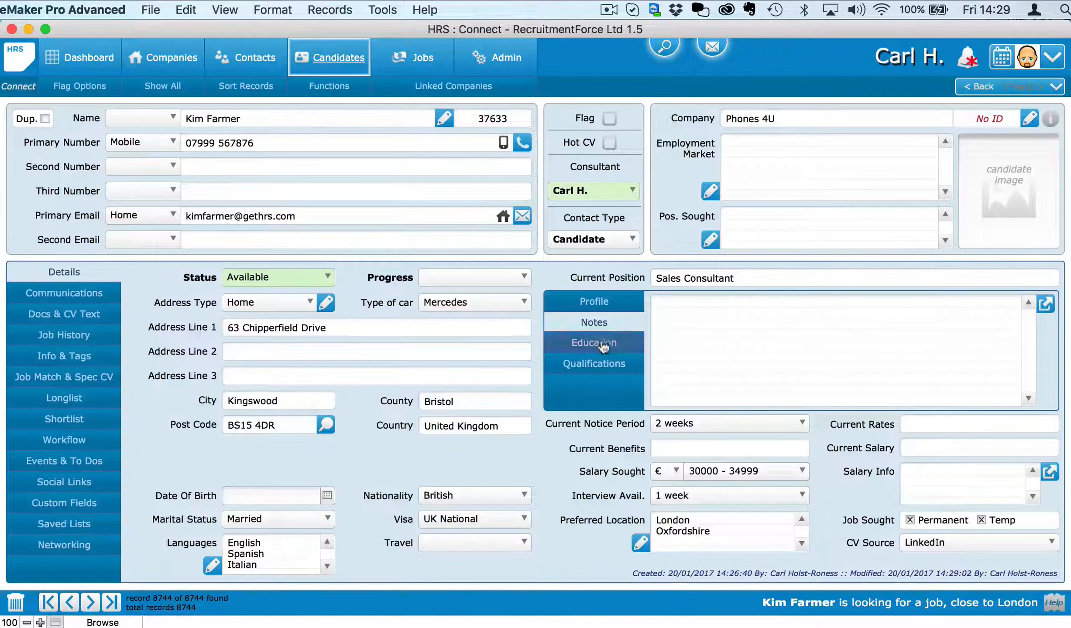
left_click(594, 302)
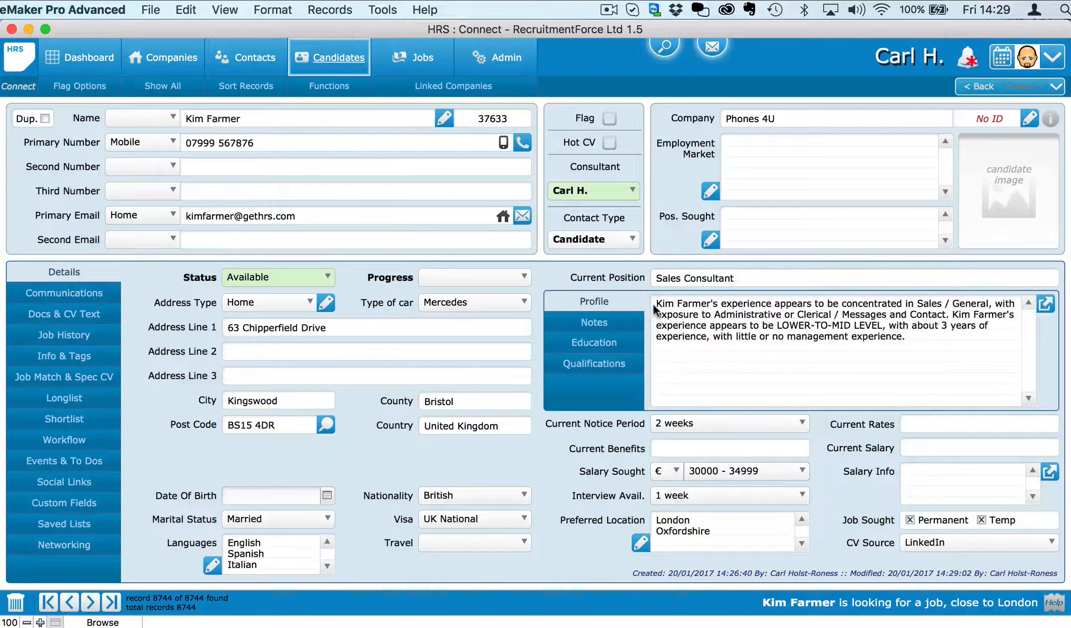
Step: Look over the generated profile text and leave it unchanged
left_click(799, 332)
left_click(862, 355)
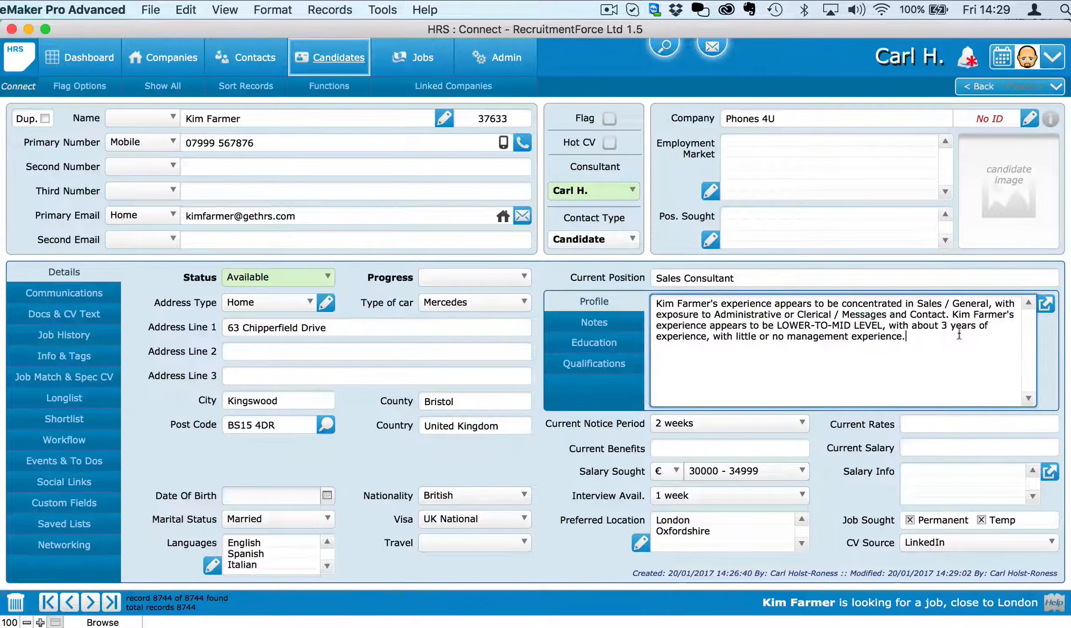
left_click(609, 271)
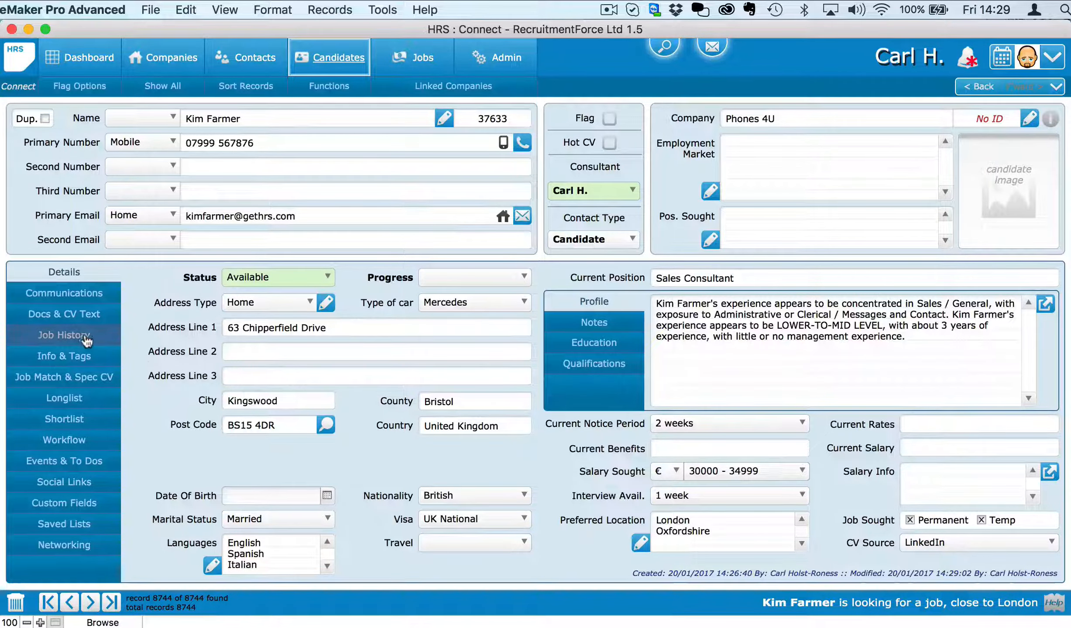
Step: Browse the Job History, Info & Tags and Job Match views, then return to Details
left_click(64, 334)
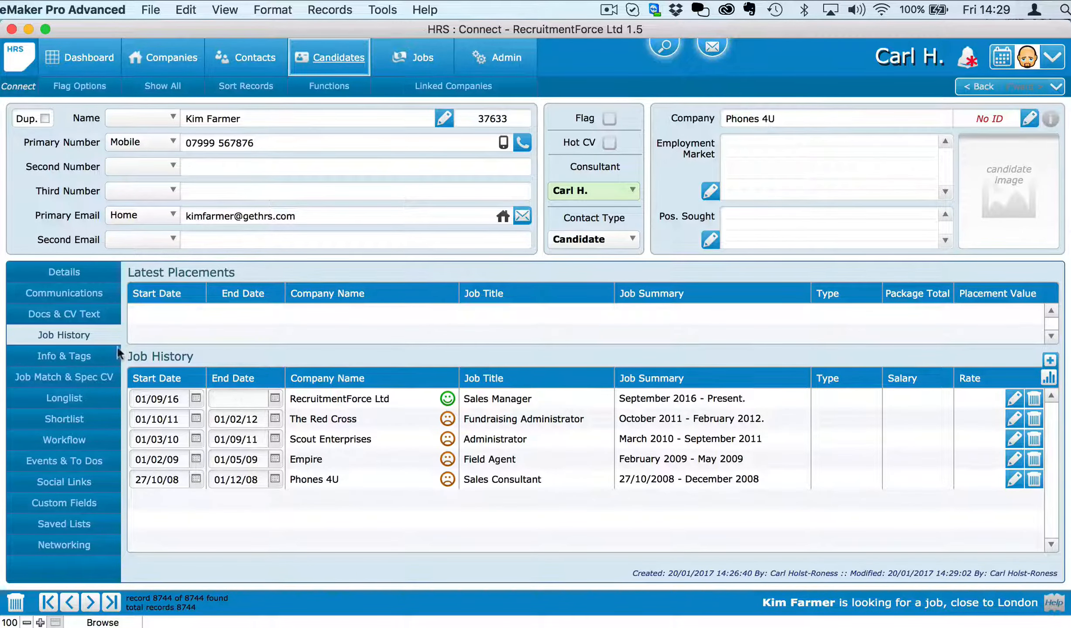
left_click(67, 357)
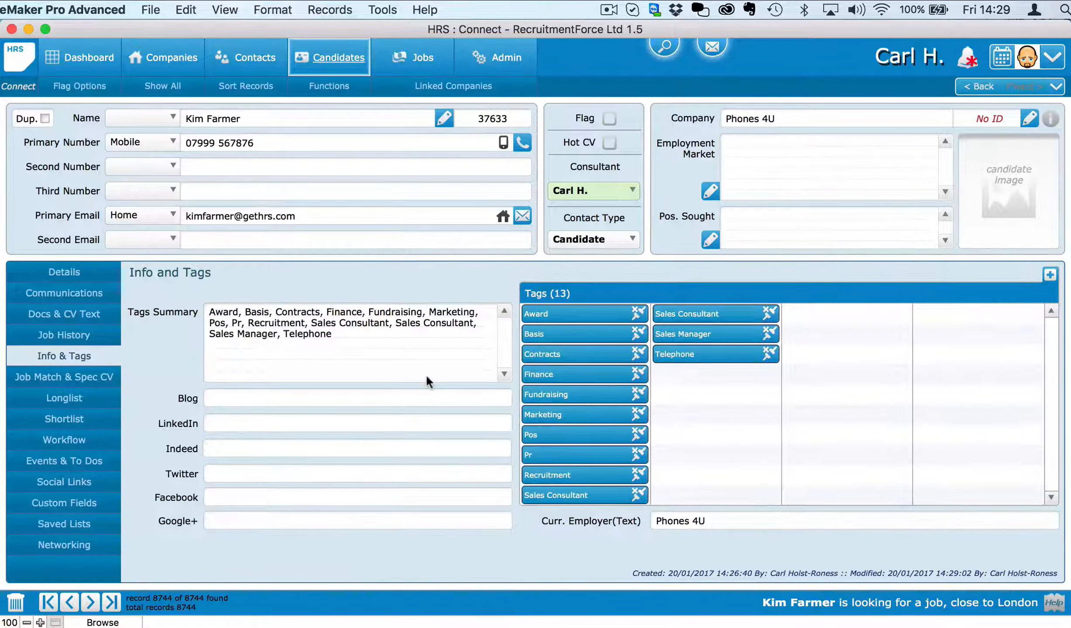
left_click(58, 380)
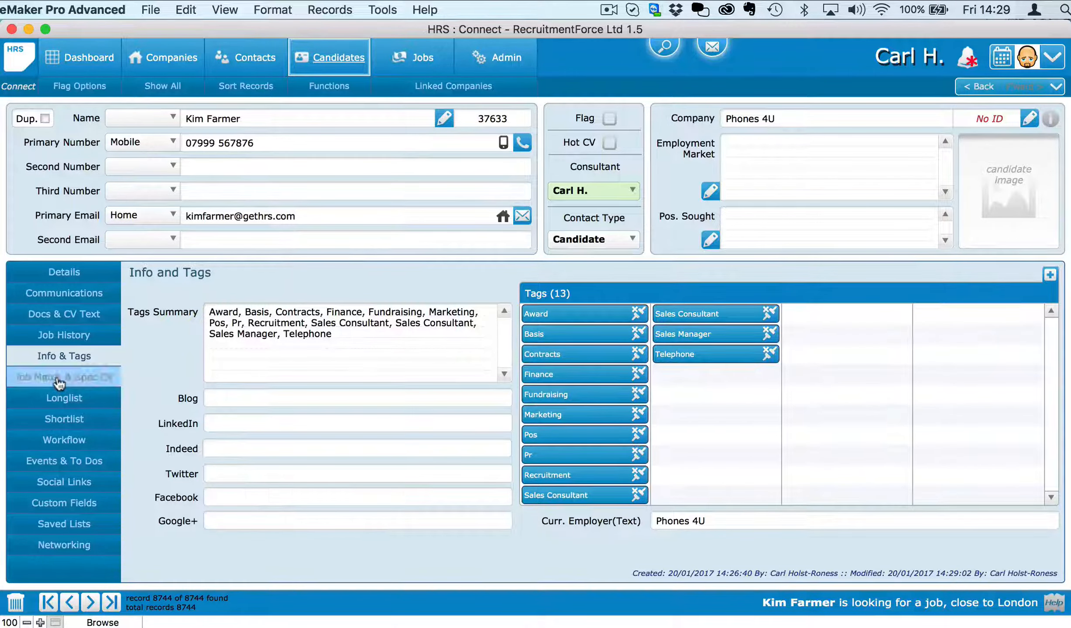
left_click(69, 274)
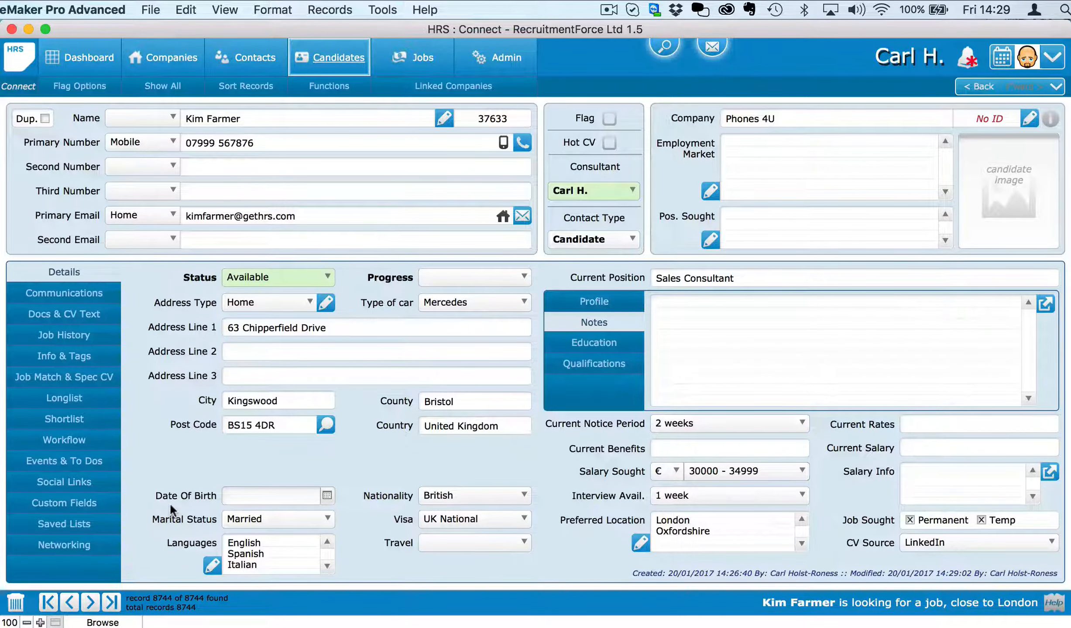
left_click(85, 317)
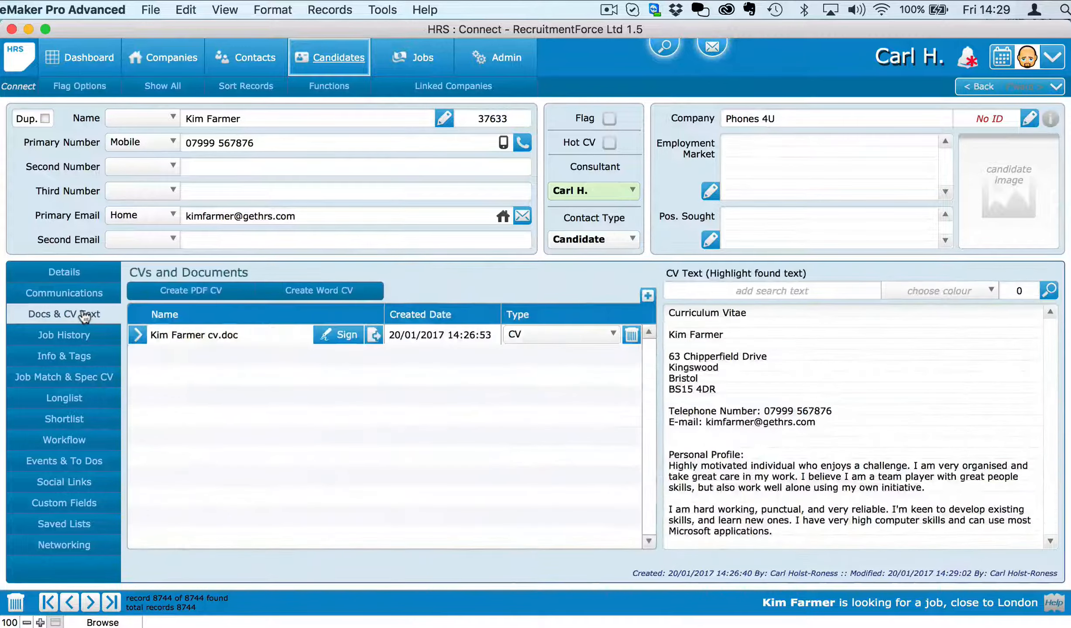
left_click(324, 289)
left_click(416, 282)
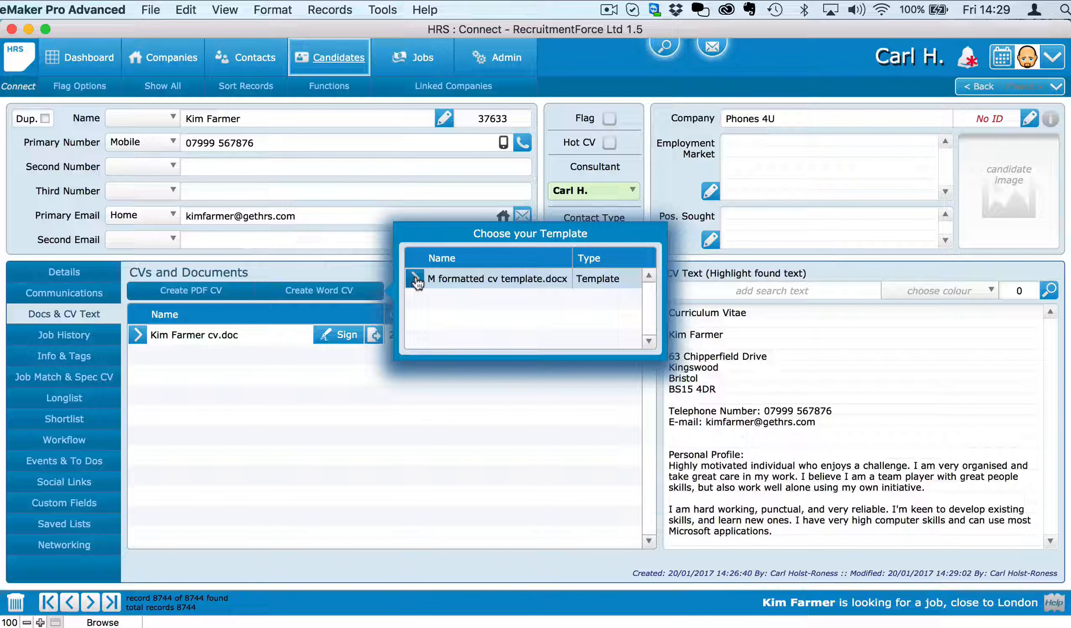
left_click(416, 281)
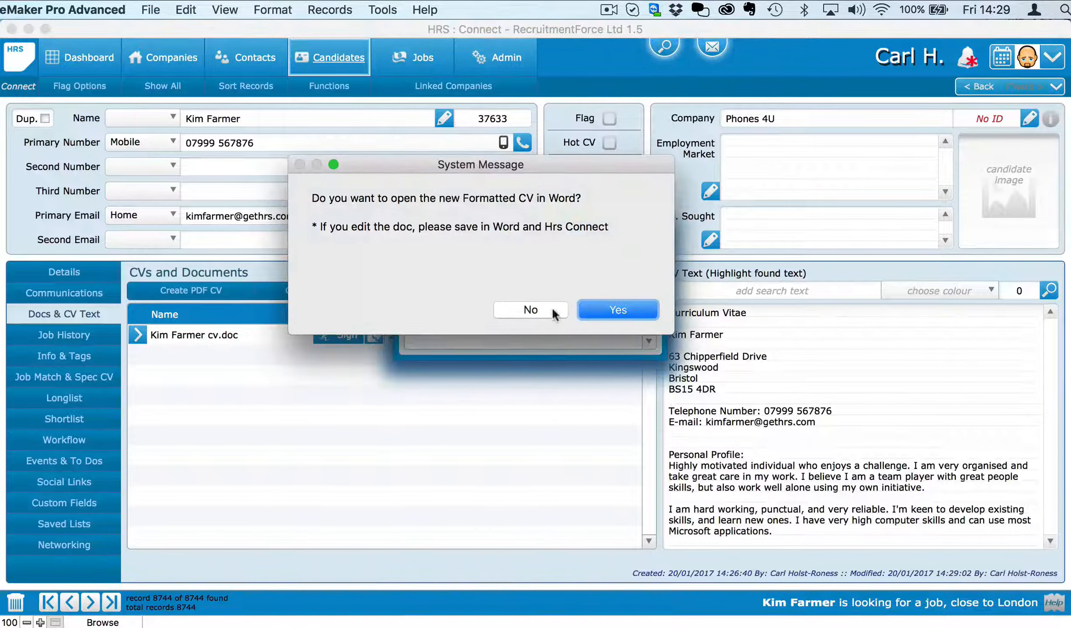
left_click(617, 305)
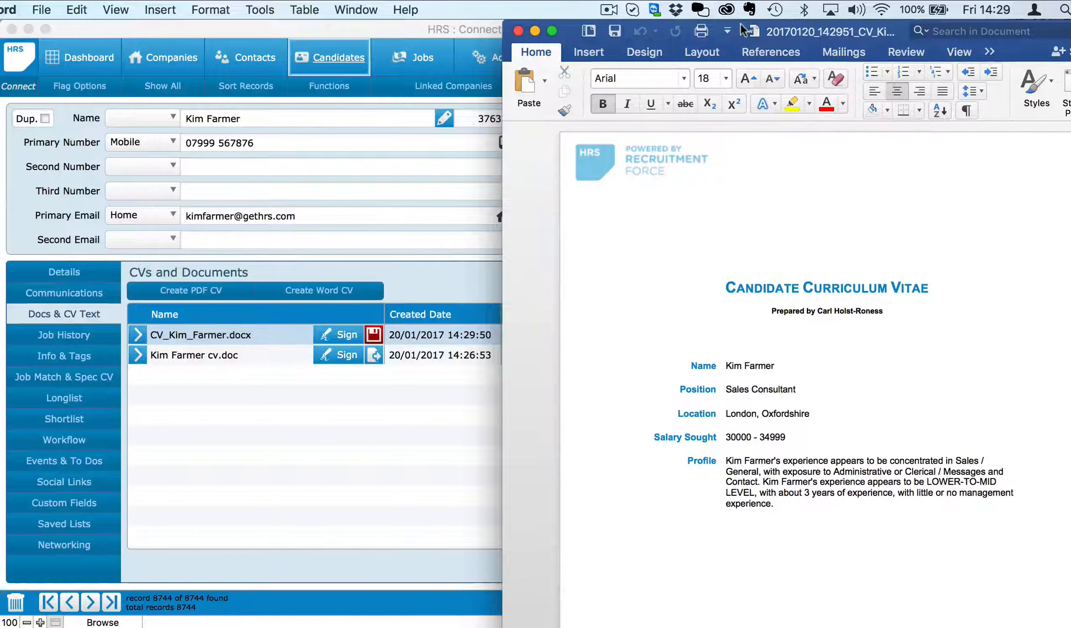
Step: Insert a blank line after 'Psychology D' on page 3, before the Skills Summary
left_click_drag(742, 19, 429, 18)
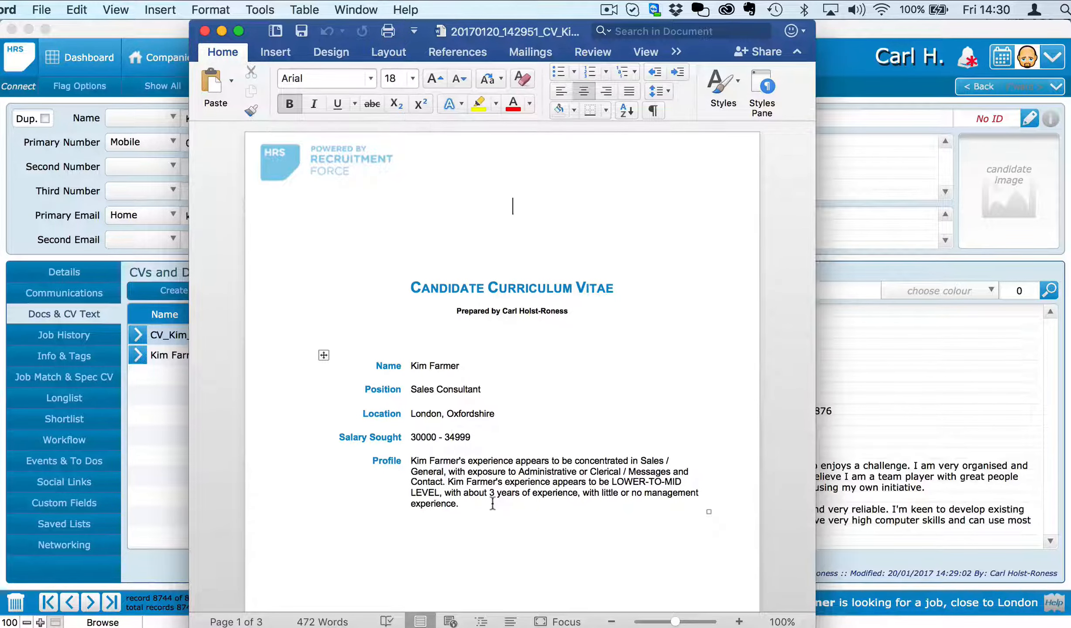
scroll(492, 504, "down", 15)
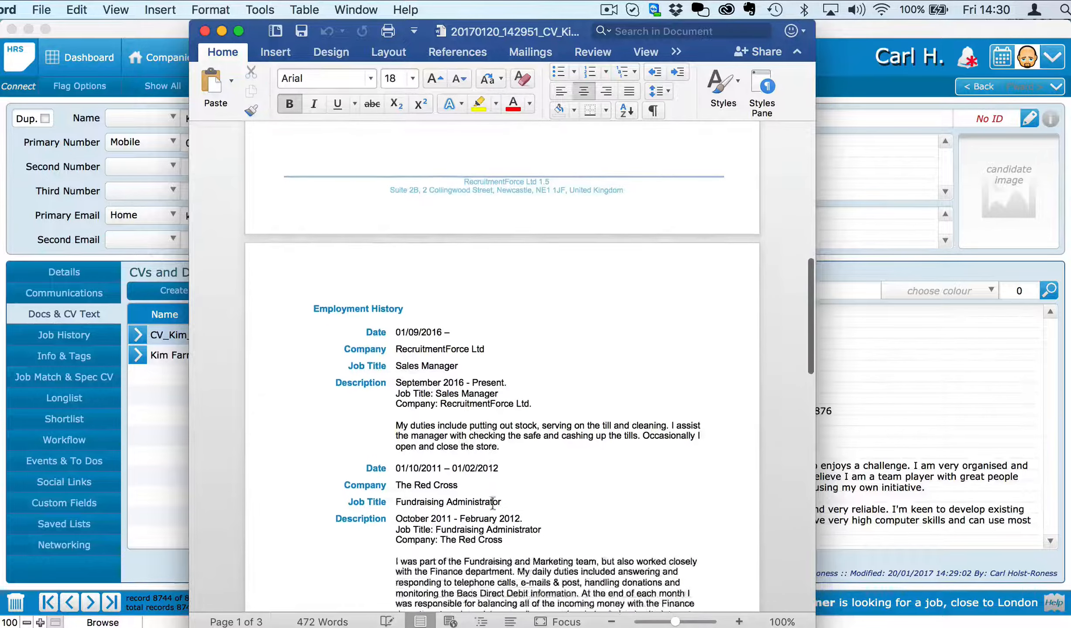
scroll(492, 502, "down", 13)
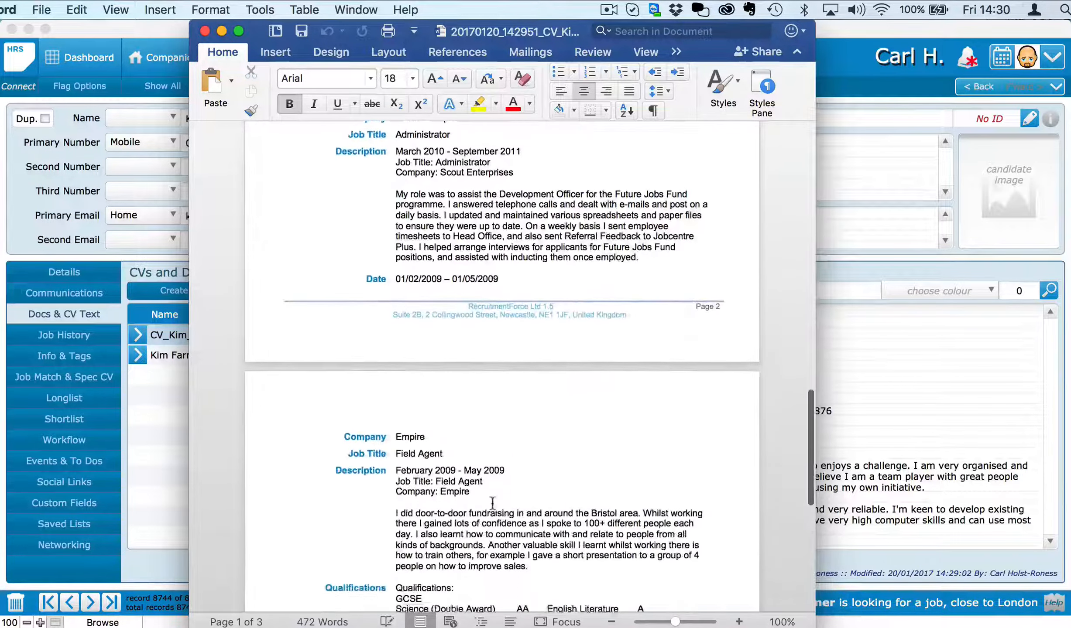
scroll(493, 504, "down", 10)
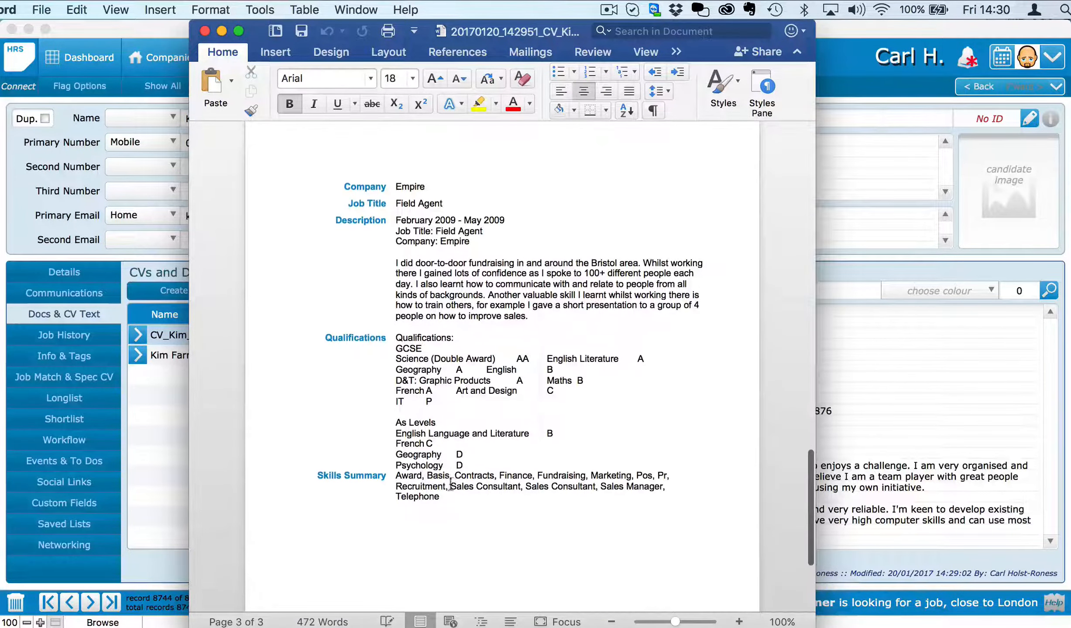
scroll(451, 484, "down", 2)
left_click(468, 428)
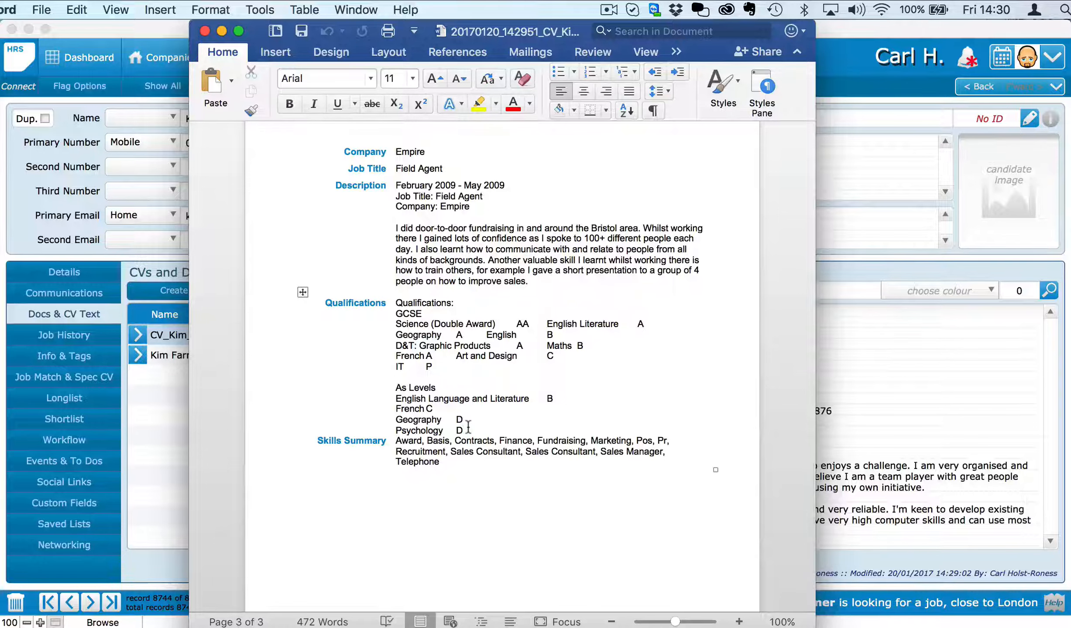
key("Return")
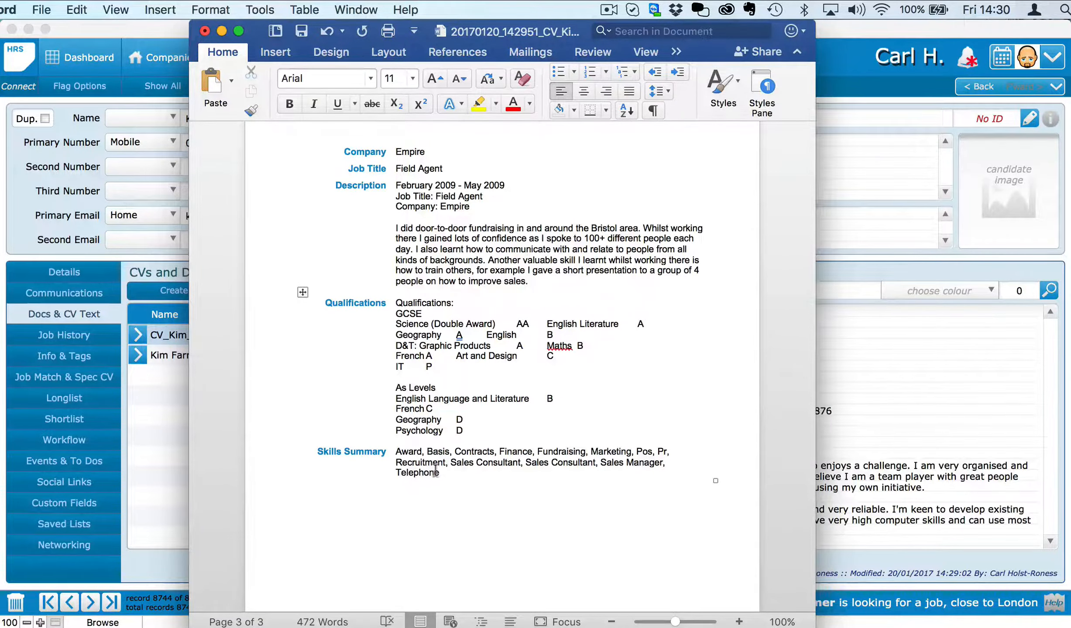
scroll(433, 469, "up", 10)
scroll(432, 470, "up", 10)
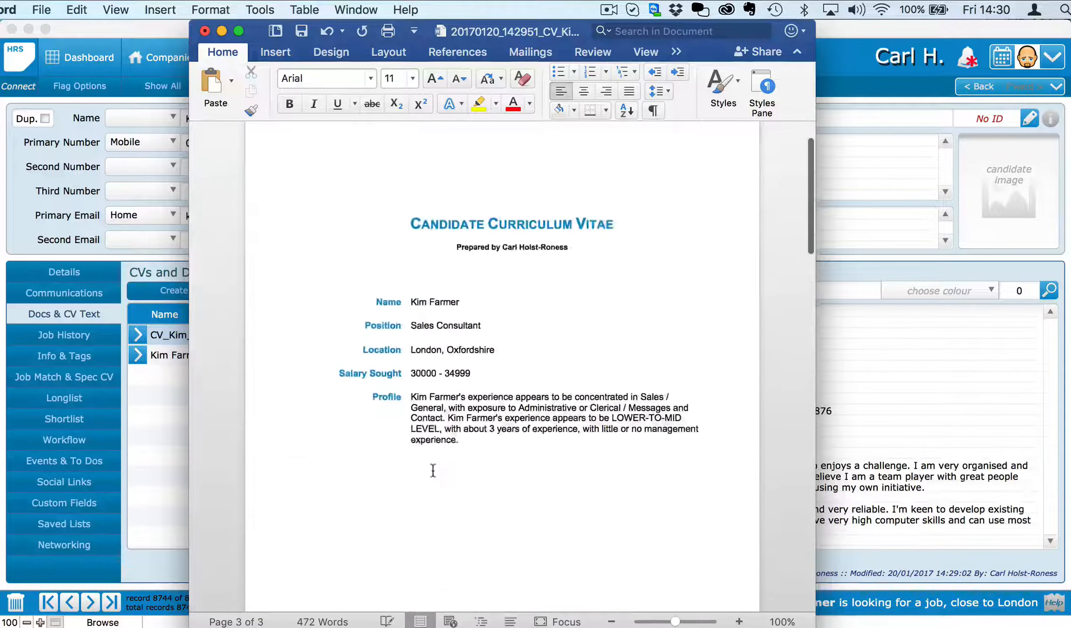
Step: Make the candidate's name in the CV bold, red and size 14
left_click_drag(462, 365, 409, 365)
left_click(289, 103)
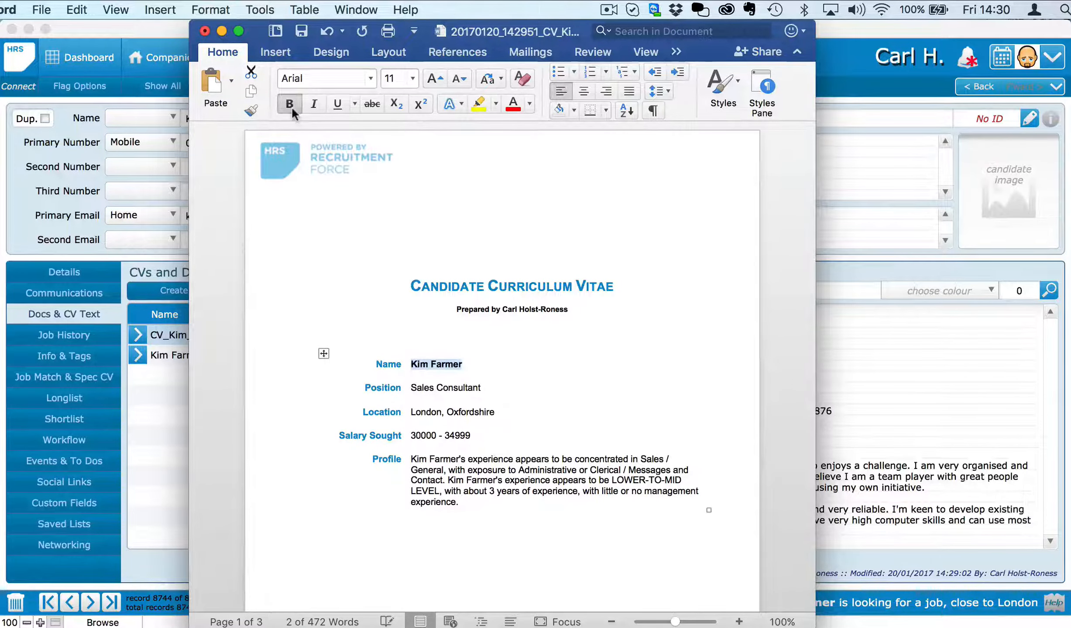
left_click(528, 105)
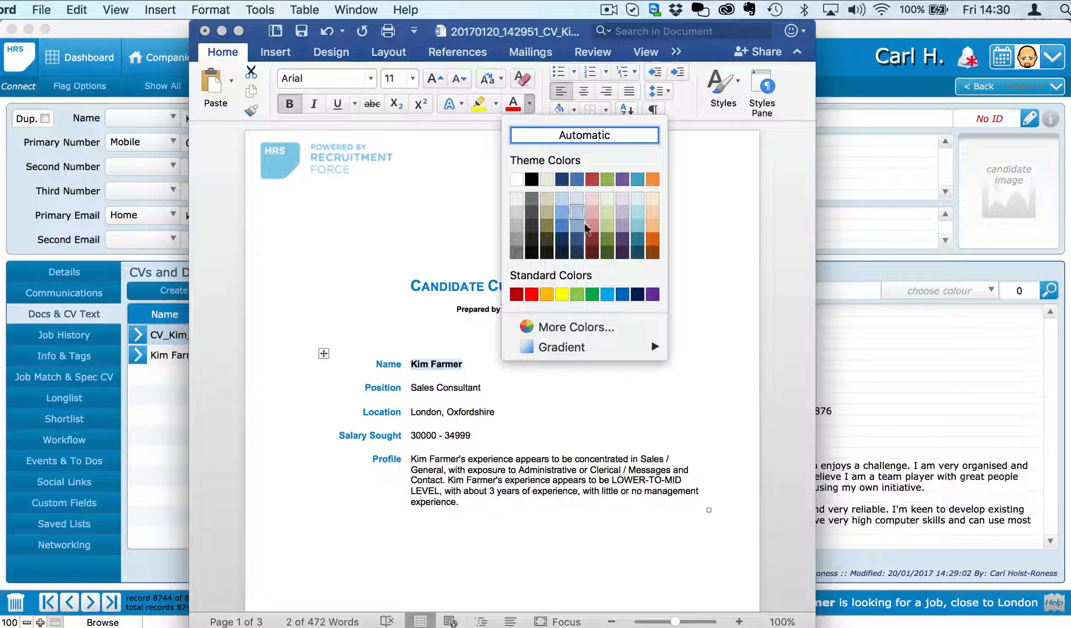
left_click(533, 296)
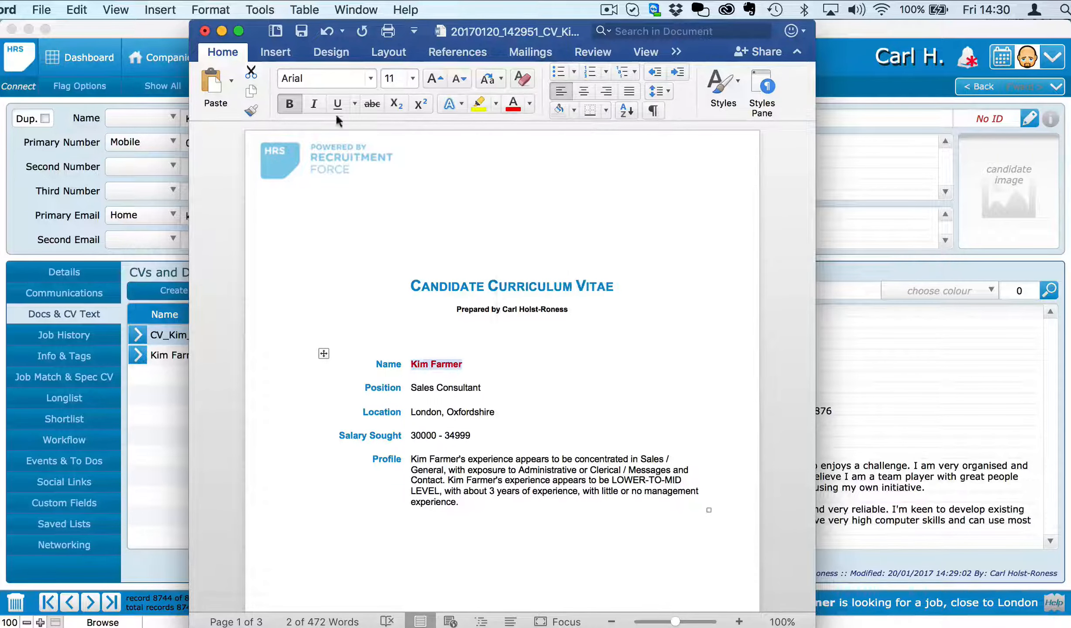
left_click(413, 79)
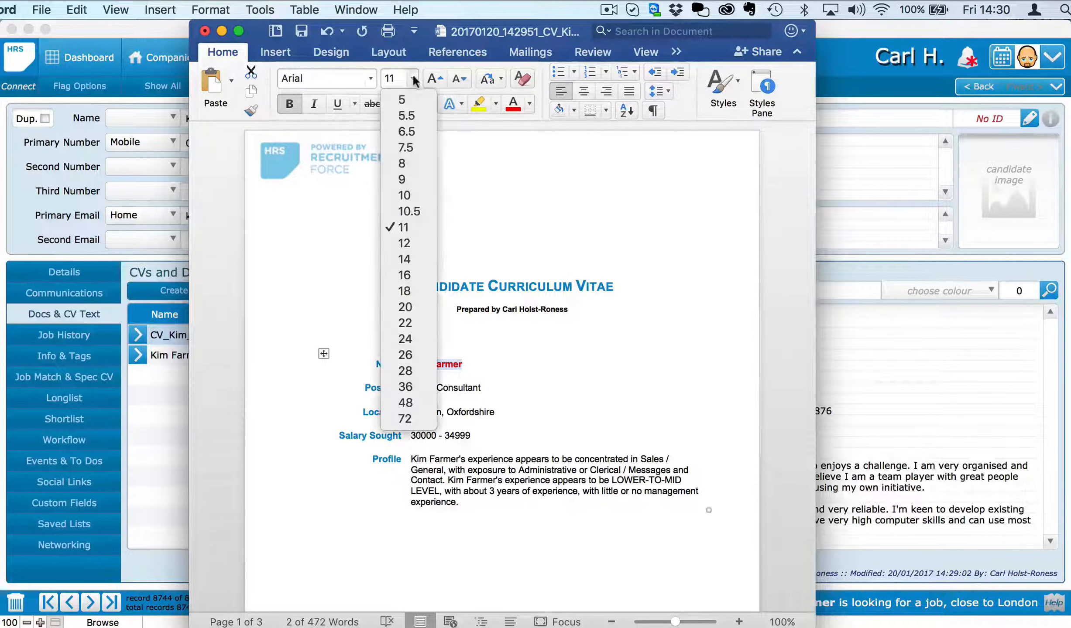
left_click(405, 259)
Step: Scroll through the rest of the CV and close the document
scroll(329, 531, "down", 15)
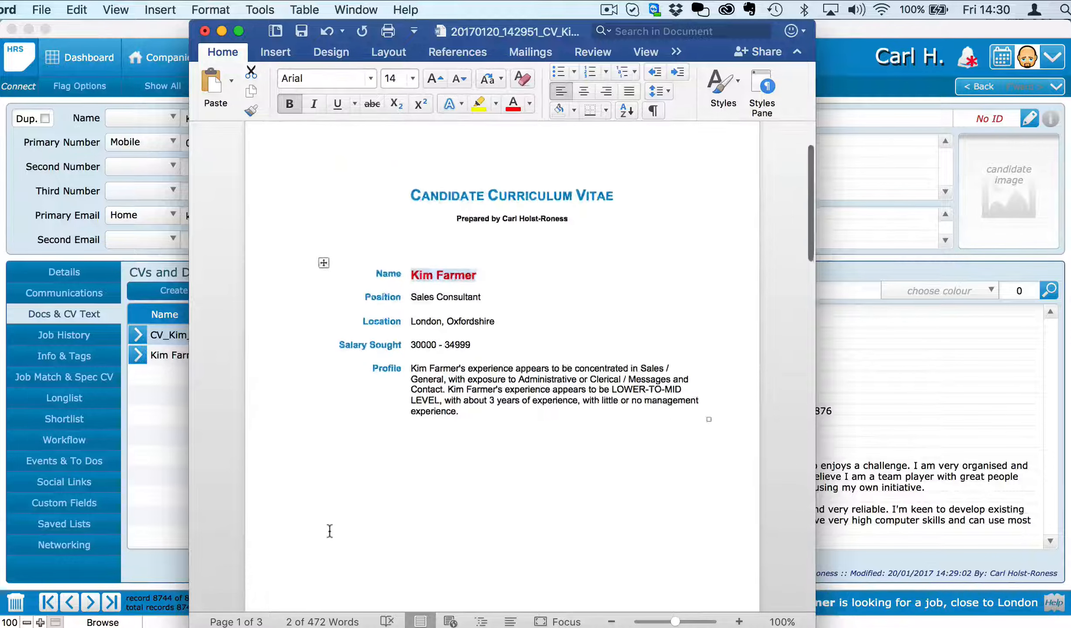
scroll(329, 531, "down", 2)
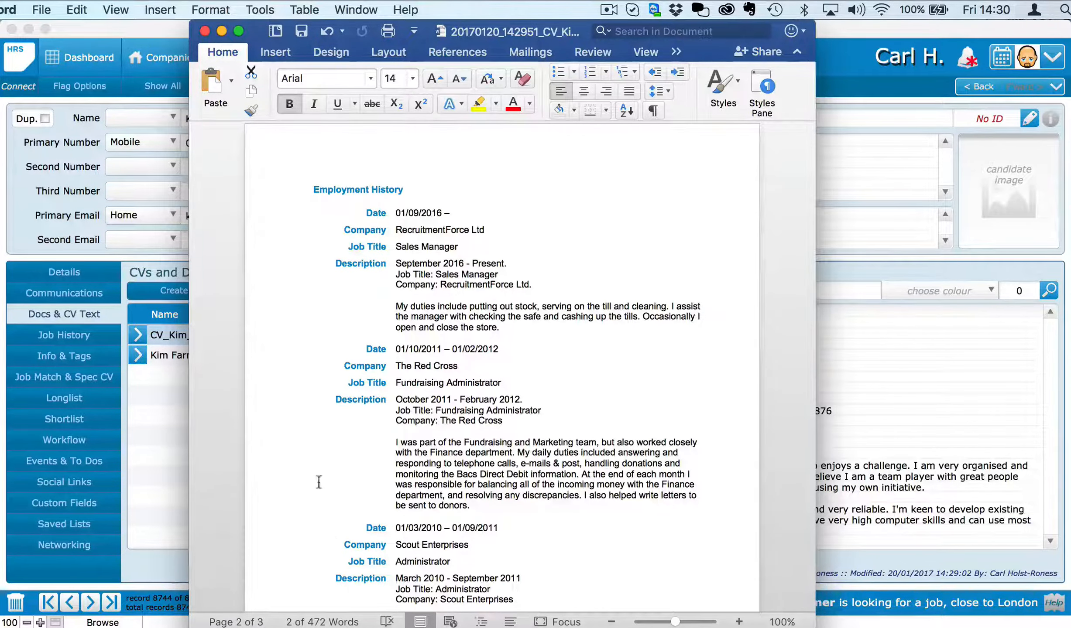
left_click(204, 31)
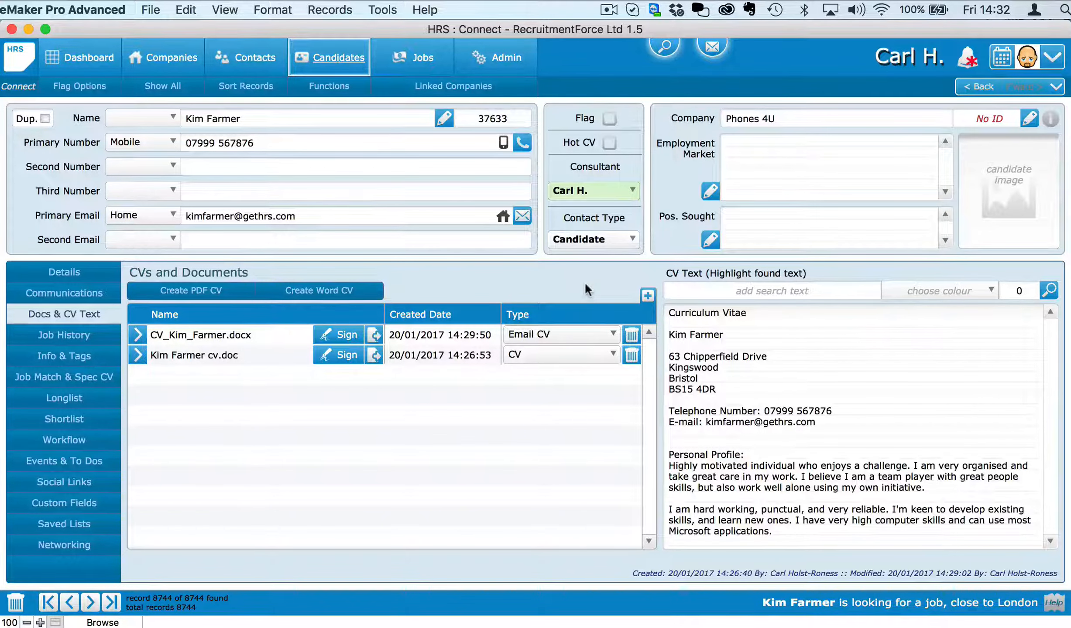
Step: Check the candidate's Workflow, Shortlist and Longlist tabs, then return to Details
left_click(69, 440)
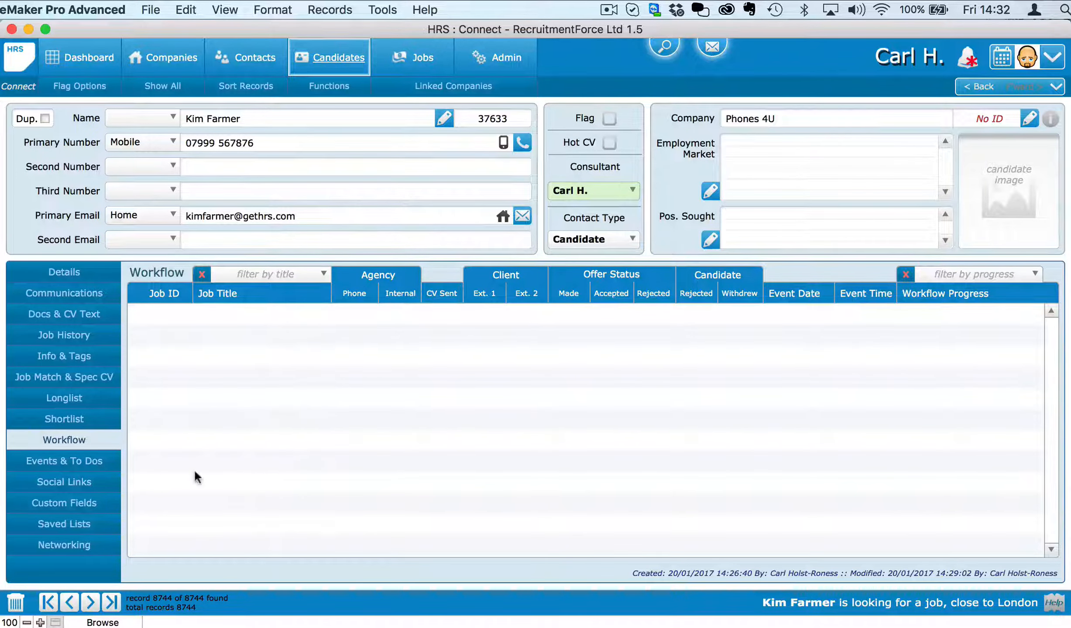
left_click(92, 420)
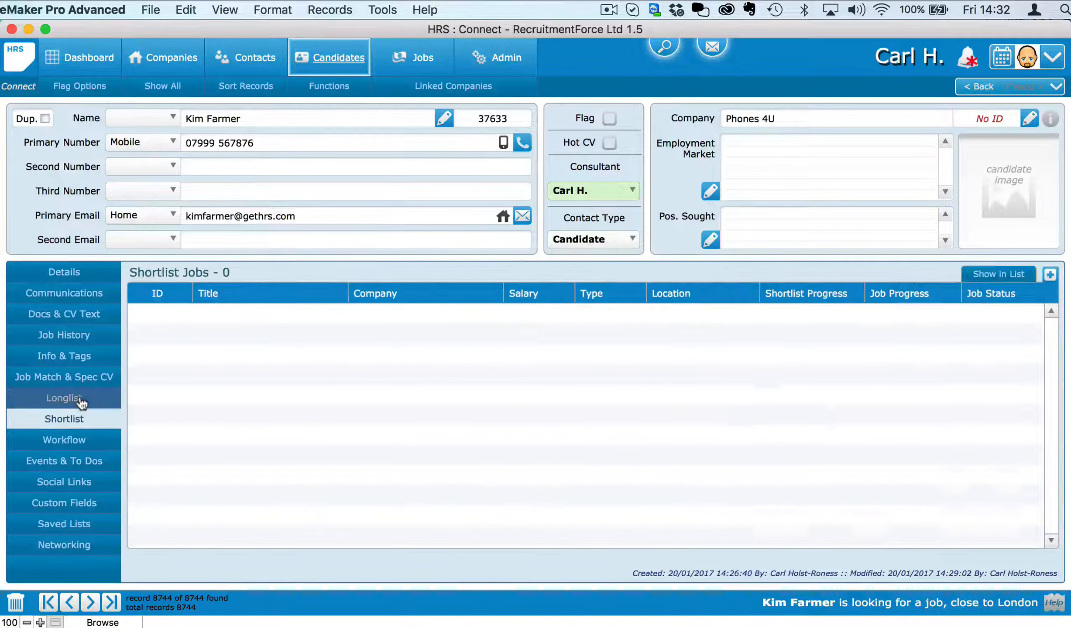
left_click(81, 404)
left_click(56, 272)
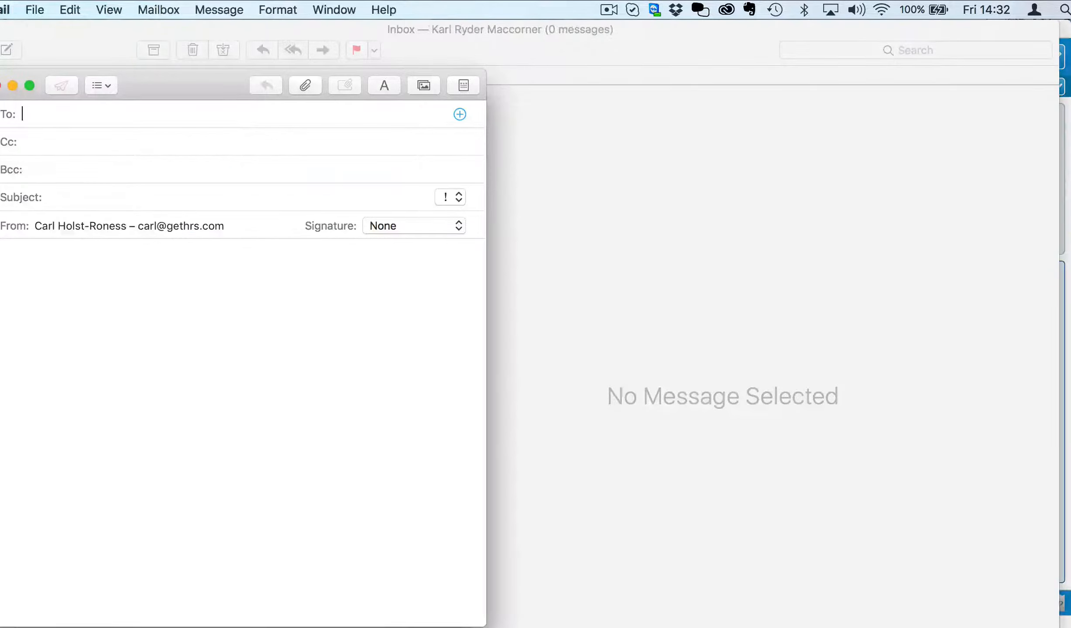
Step: Address the new message to Demo with the subject 'CV of Paul'
left_click_drag(204, 93, 260, 66)
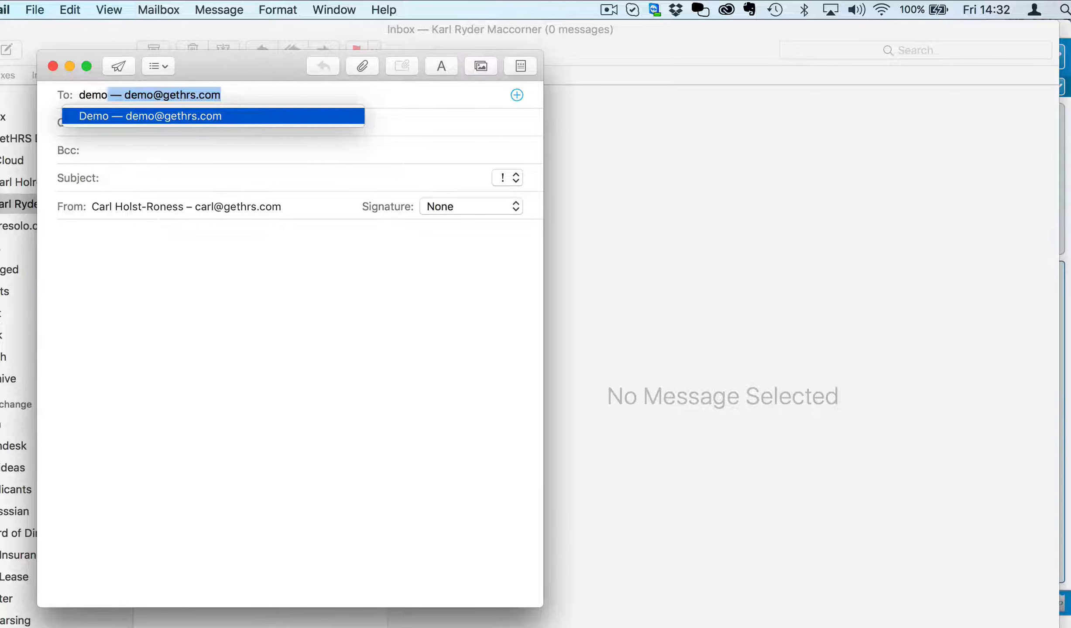
left_click(140, 178)
type("Ple")
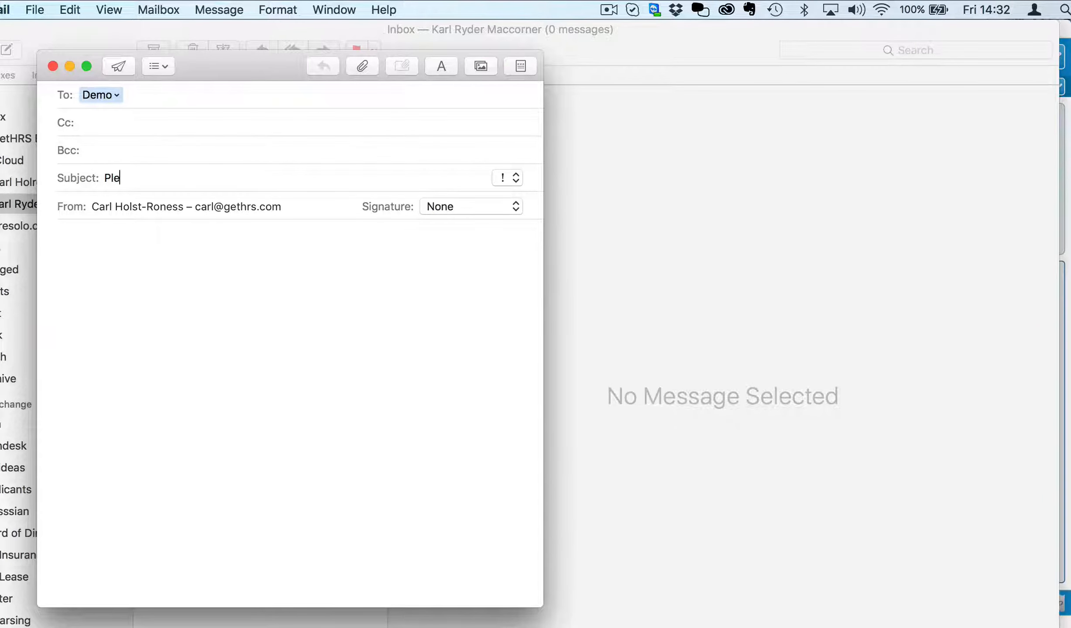
type("CV of Paul")
Step: Add the GetHRS signature and write 'Hi Demo', the cover note, and 'Regards, Paul'
left_click(184, 255)
left_click(449, 206)
left_click(446, 228)
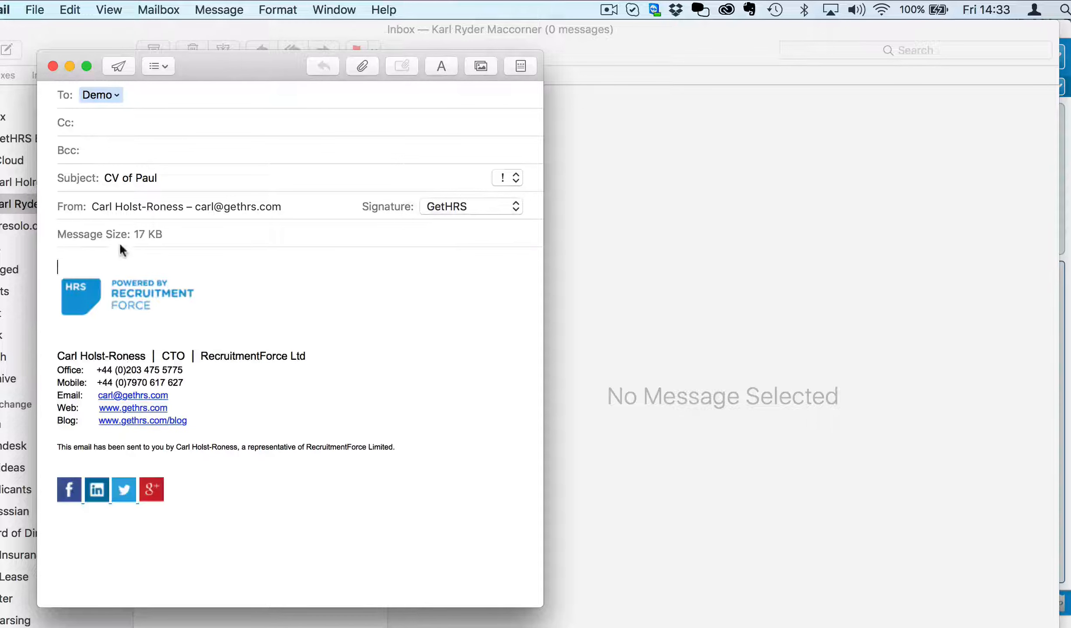
type("Hi Demo")
key("Return")
key("Return")
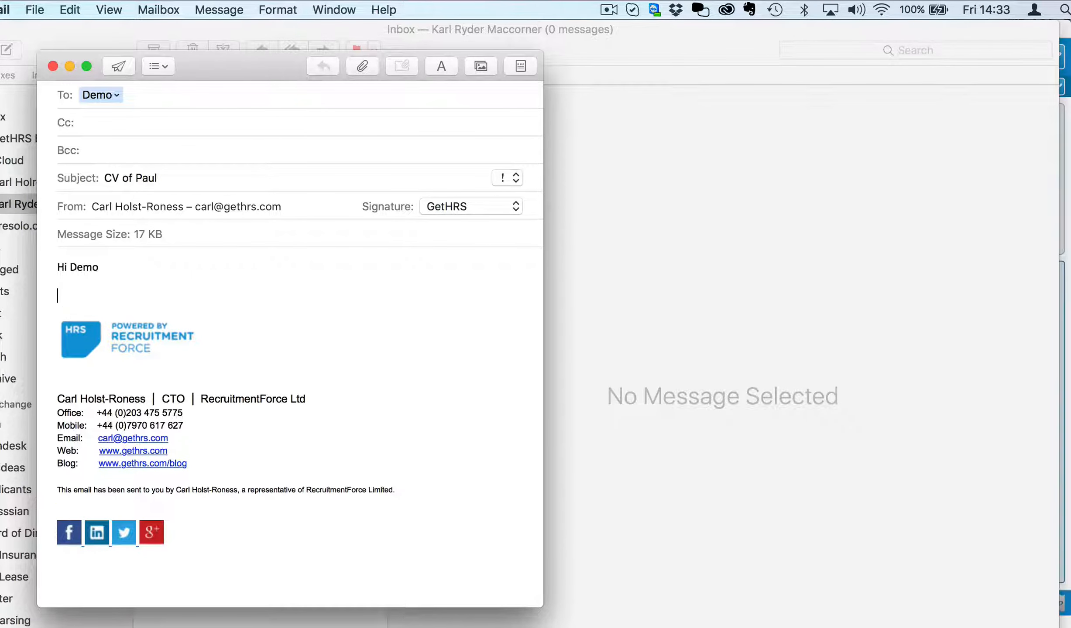
type("Please find attached my sc")
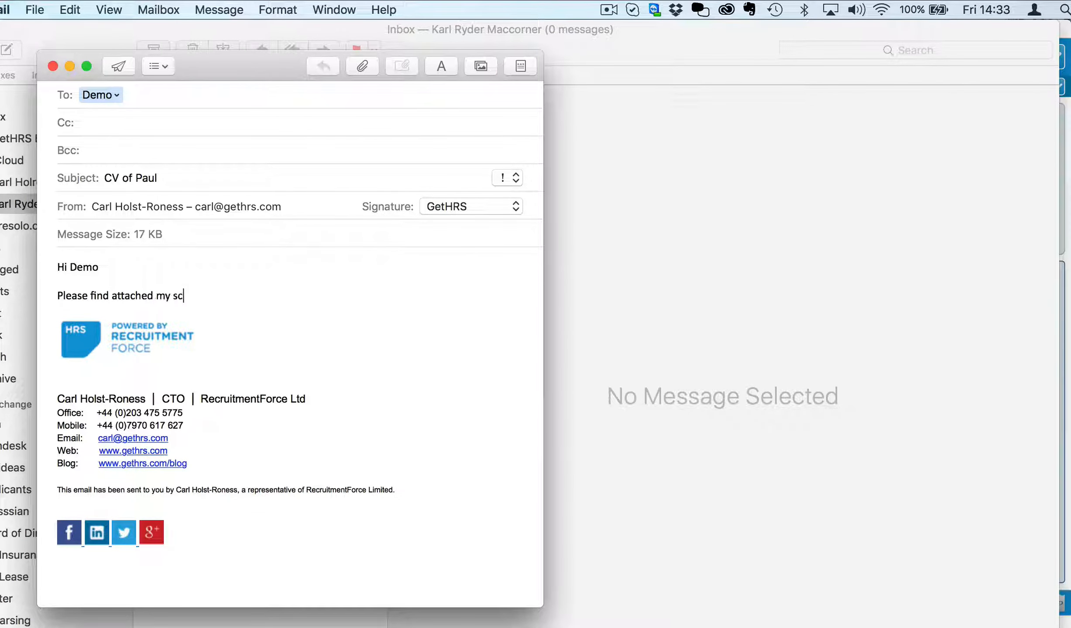
key("BackSpace")
key("BackSpace")
type("cv. If you have any vacancies, please ")
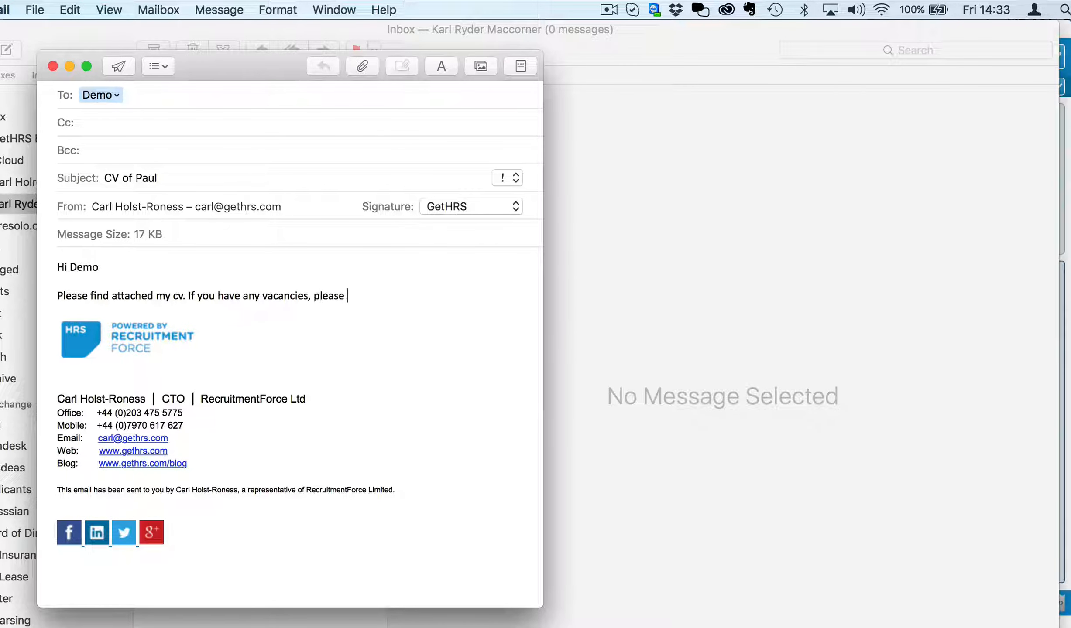
type("do not hesitate to get in touch.")
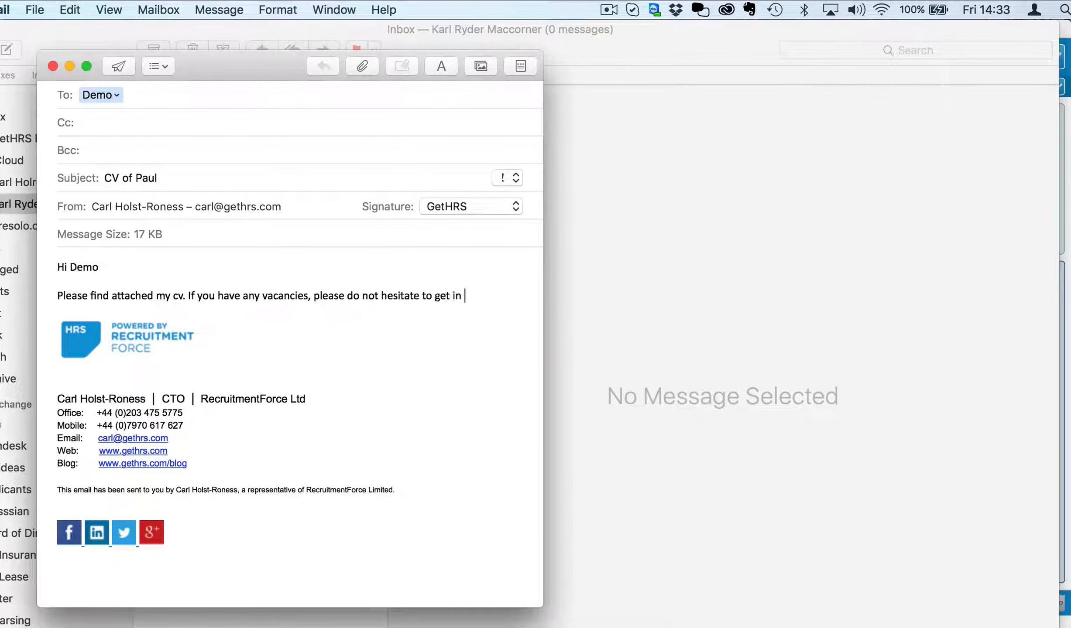
key("Return")
key("Return")
type("Regards")
key("Return")
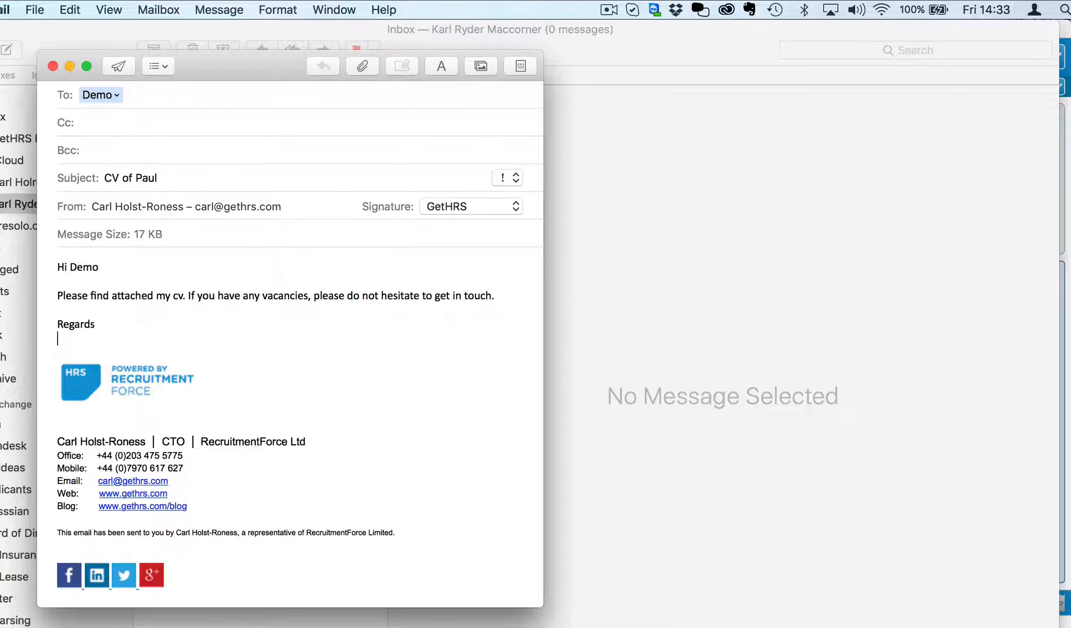
type("Paul")
Step: Attach the candidate's CV file to the message
key("super+shift+a")
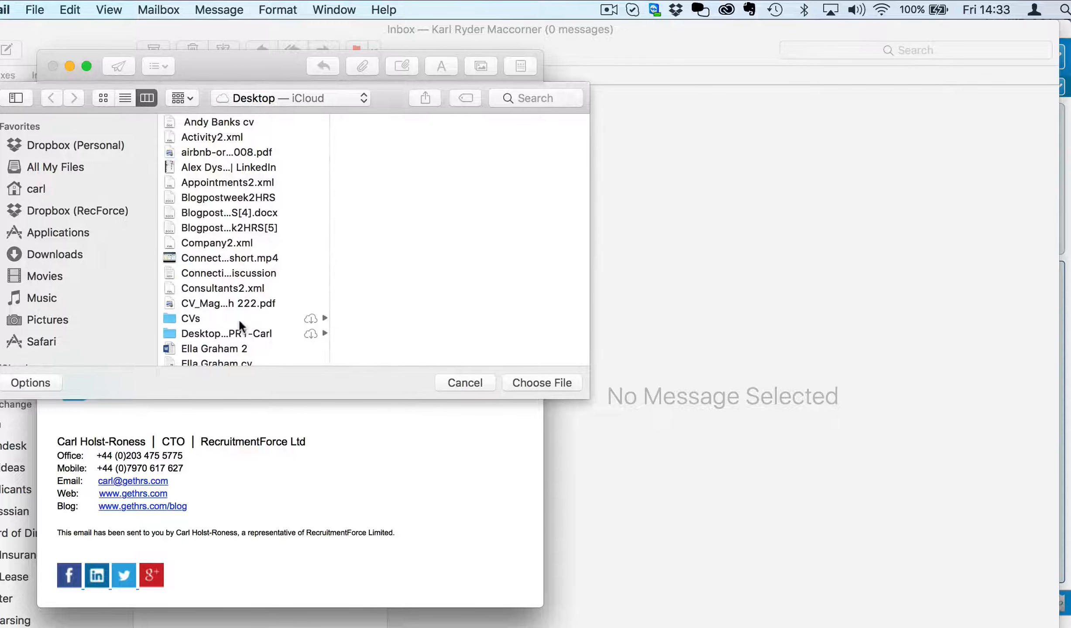
scroll(239, 319, "down", 15)
scroll(238, 319, "up", 5)
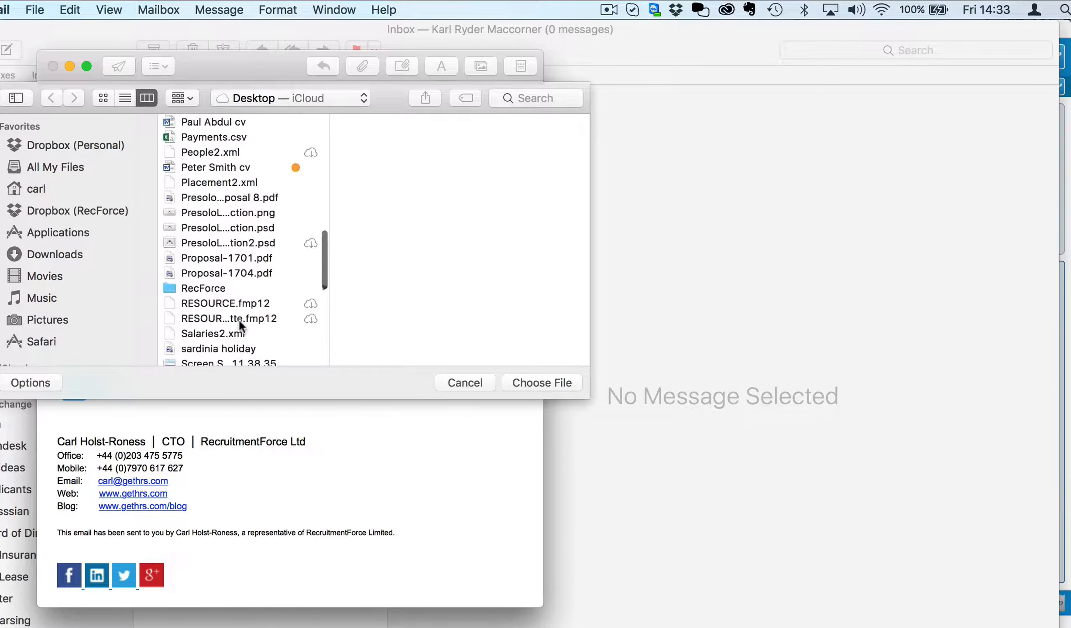
scroll(240, 327, "up", 5)
left_click(218, 291)
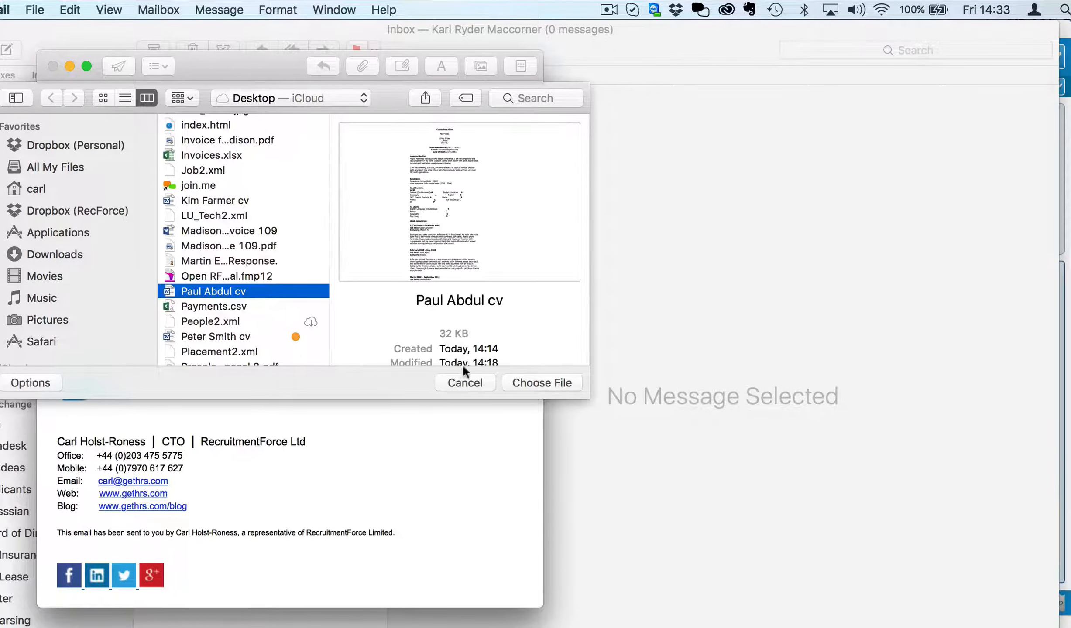
left_click(542, 384)
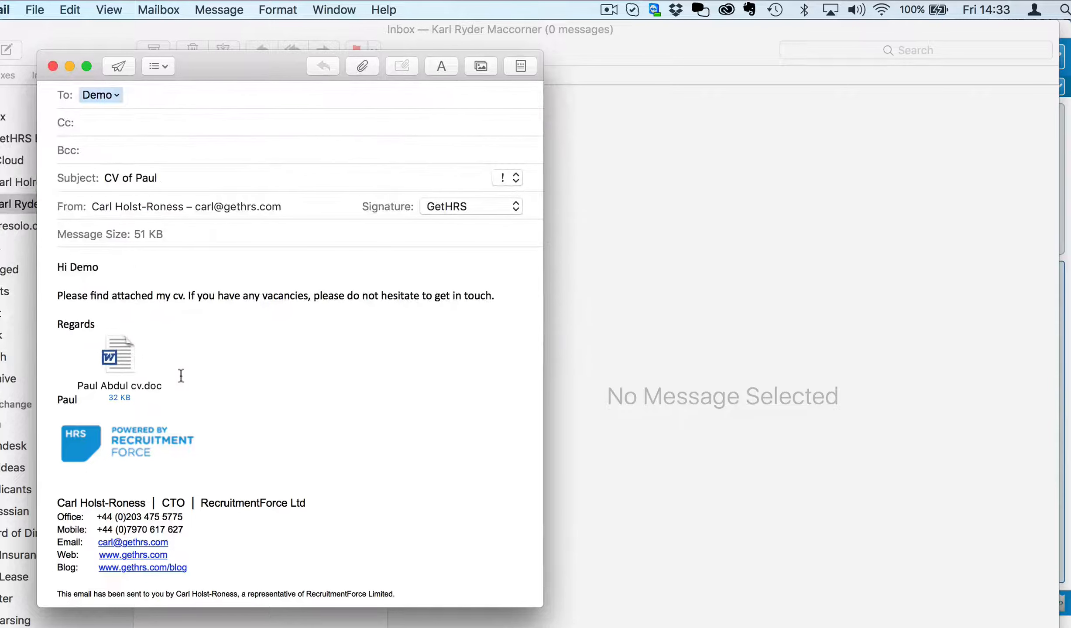
left_click(79, 400)
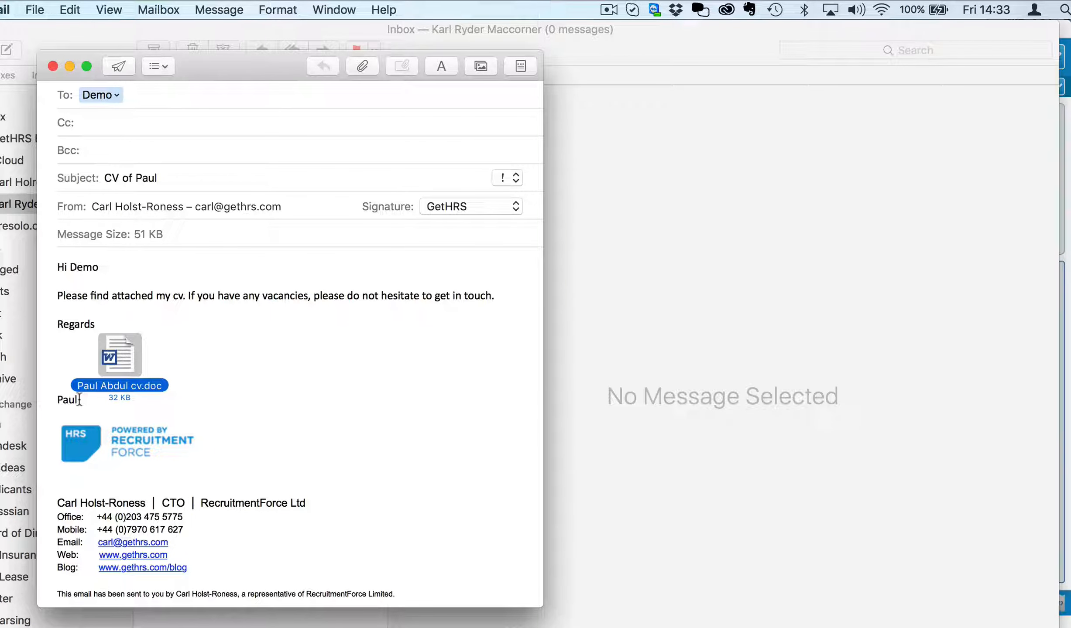
left_click(182, 376)
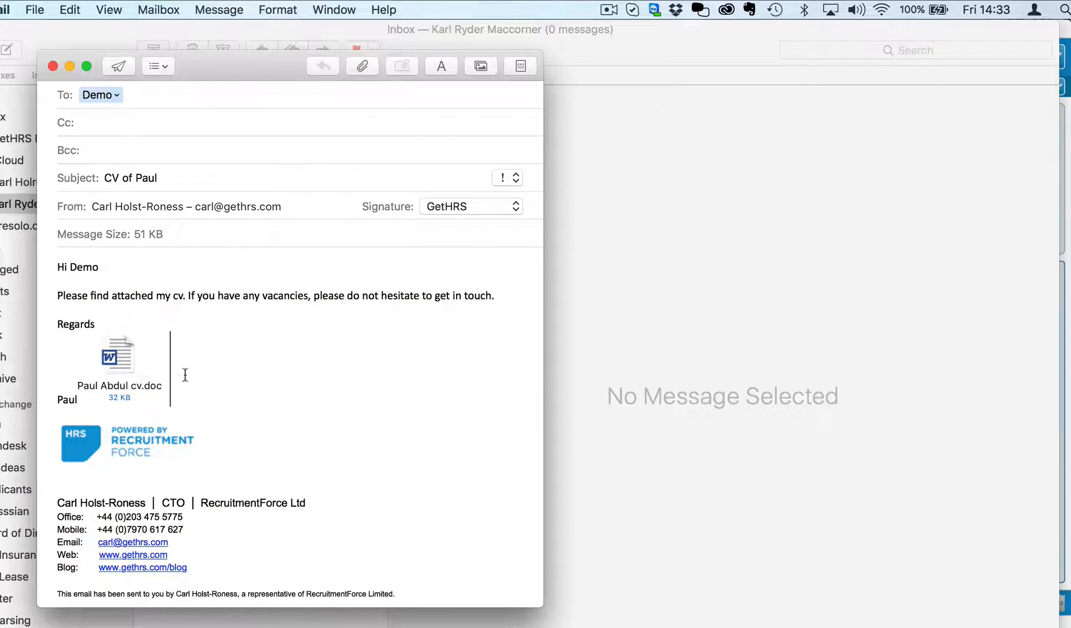
Step: Send the email and switch to the Outlook inbox in the browser
left_click(115, 69)
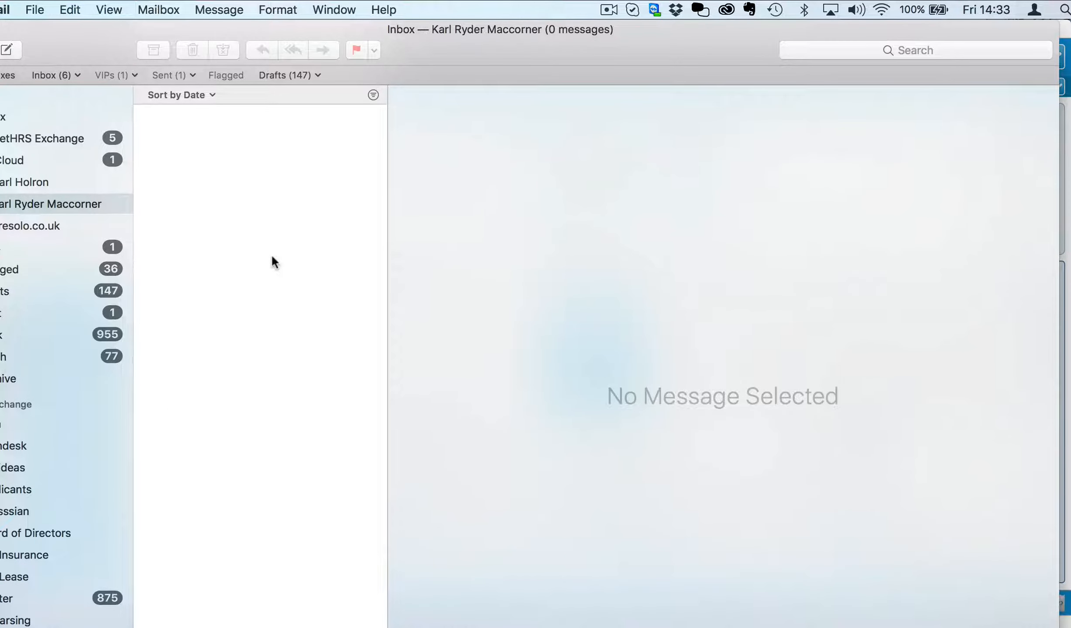
key("super+h")
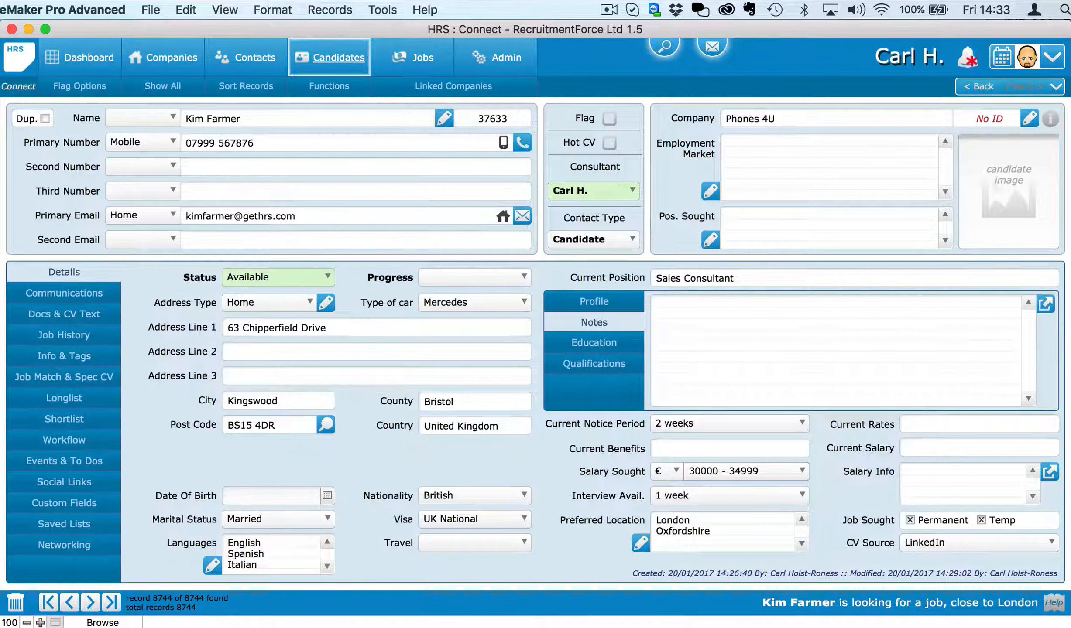
left_click(197, 626)
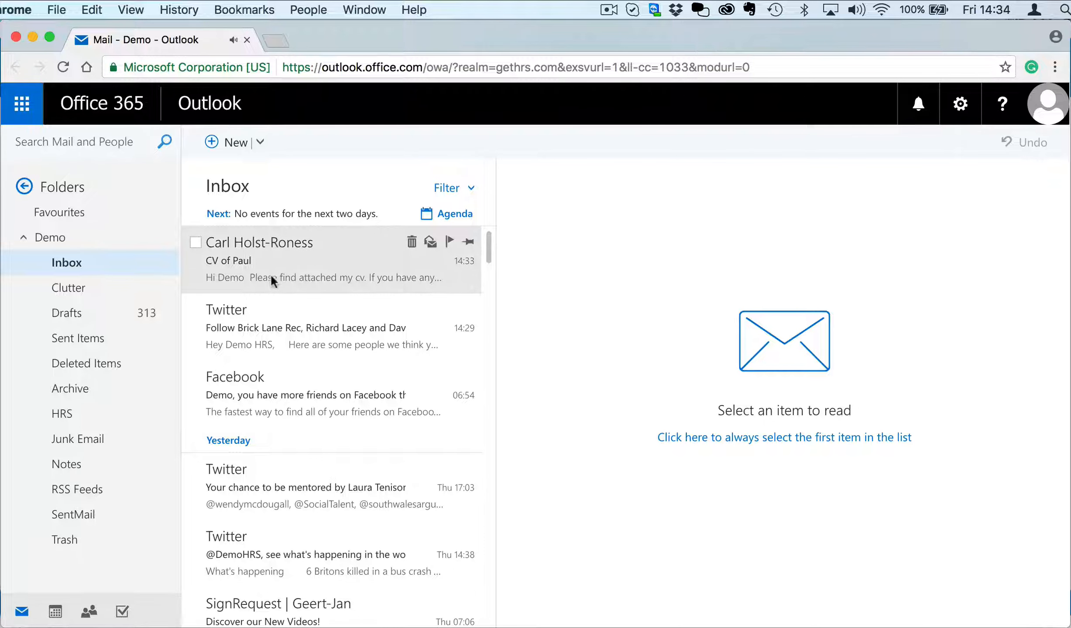
Step: Open the received CV email and move it into the HRS folder
left_click(270, 258)
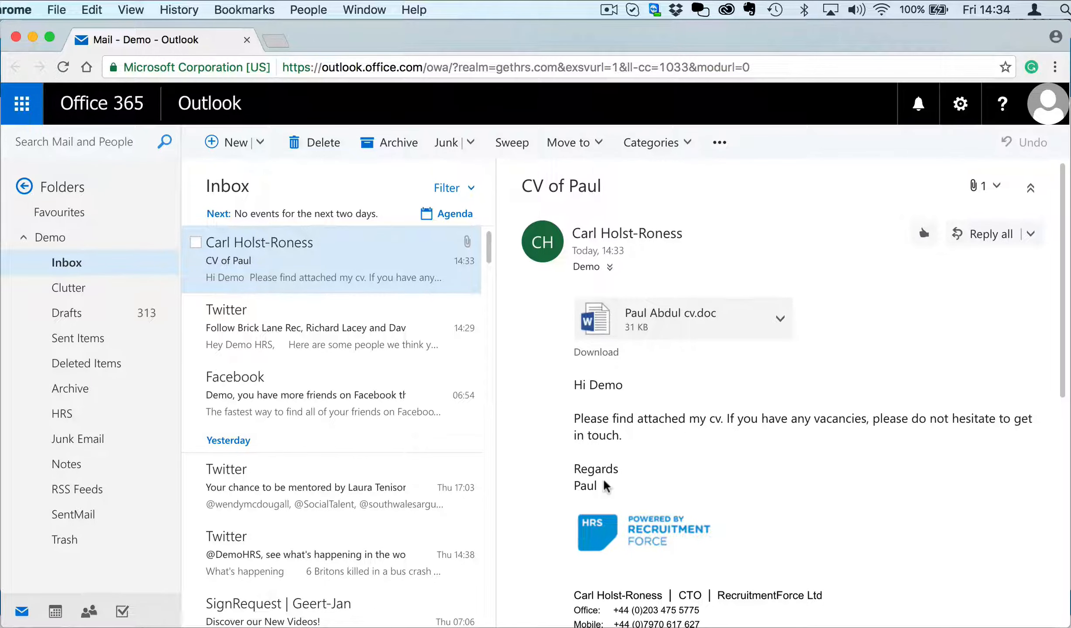
scroll(606, 486, "down", 3)
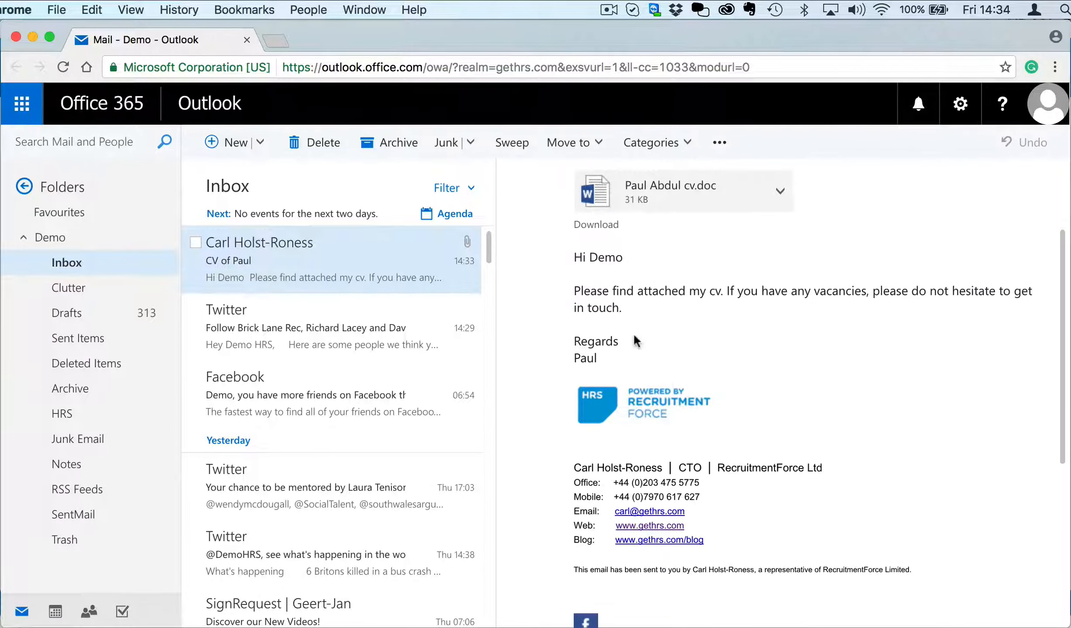
scroll(633, 333, "up", 3)
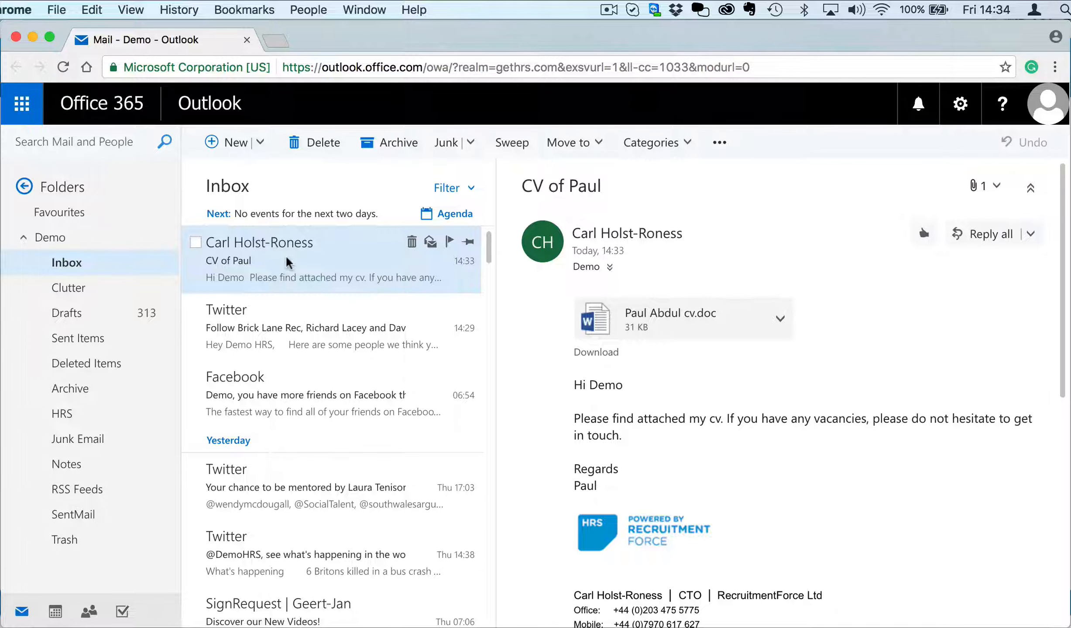
left_click_drag(286, 255, 81, 407)
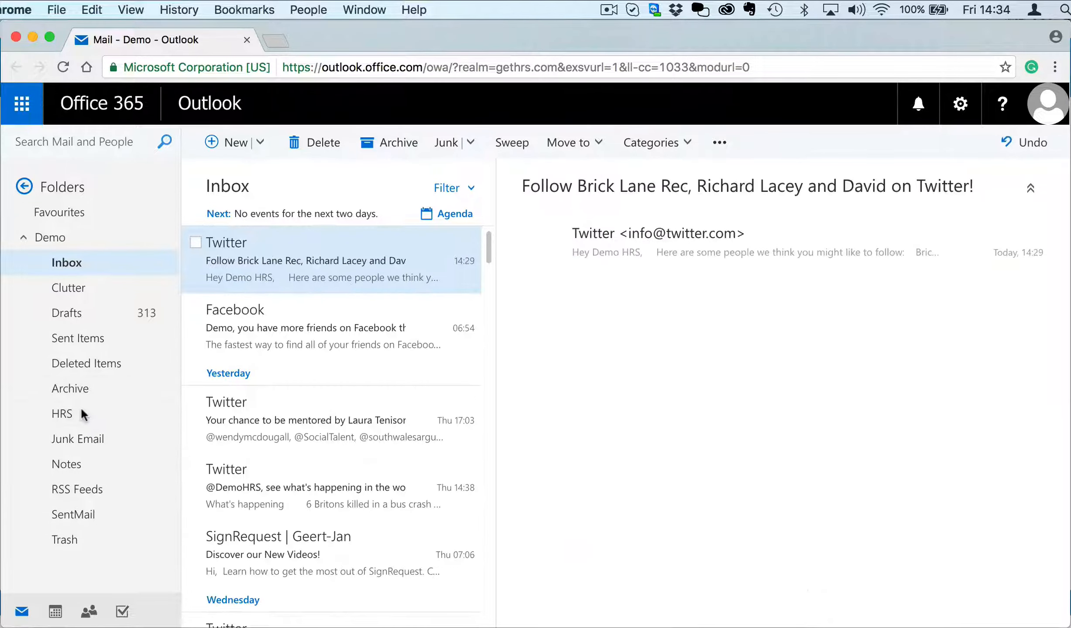
Step: Check the filed email in the HRS folder, then return to HRS Connect
left_click(65, 417)
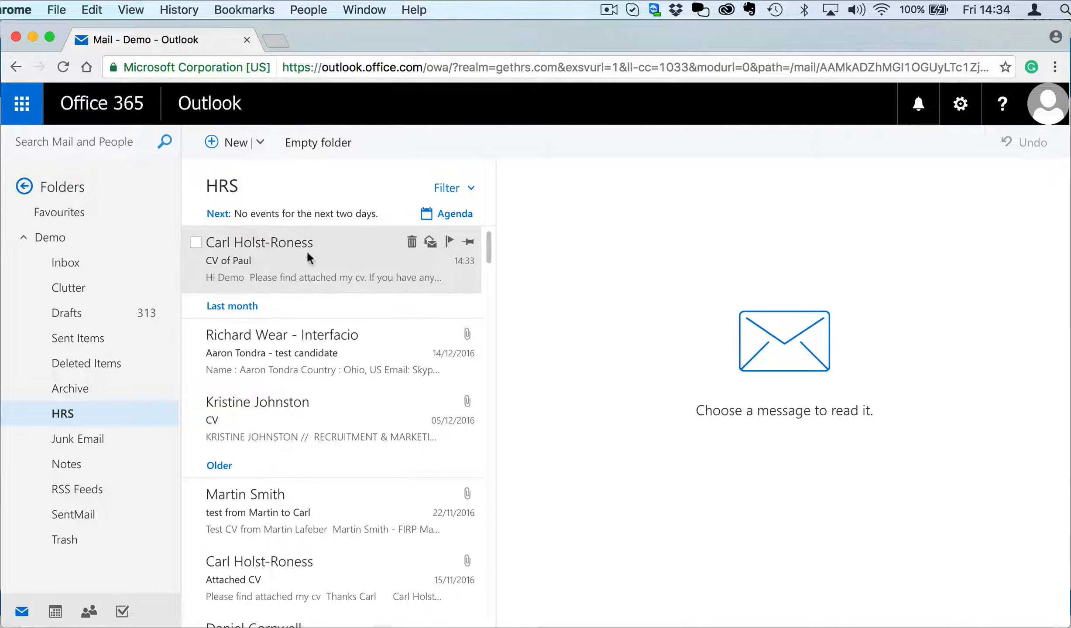
left_click(293, 269)
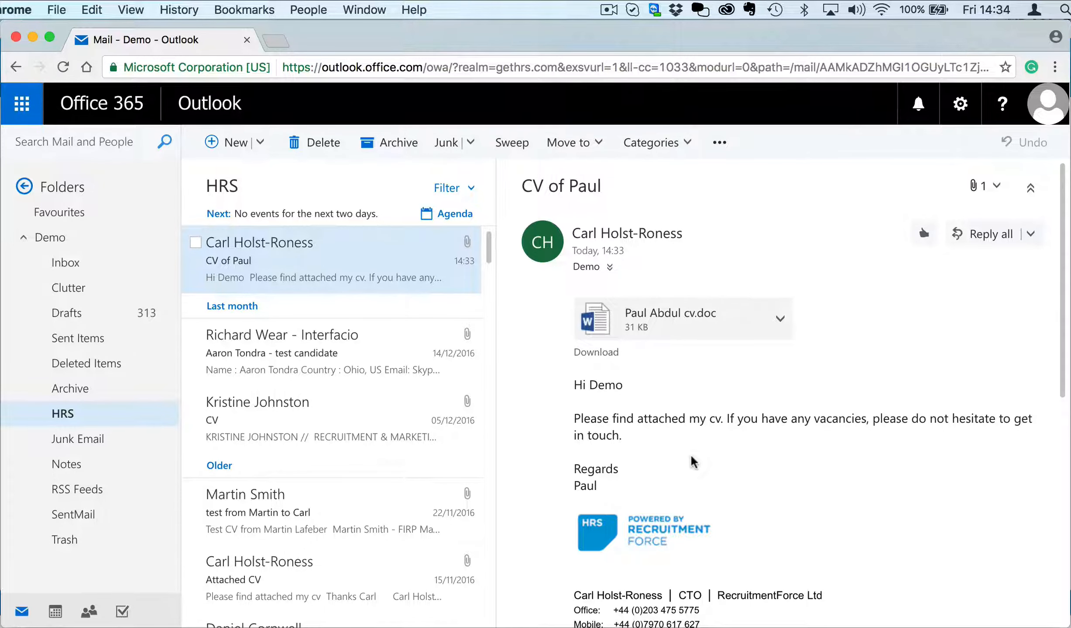
key("super+Tab")
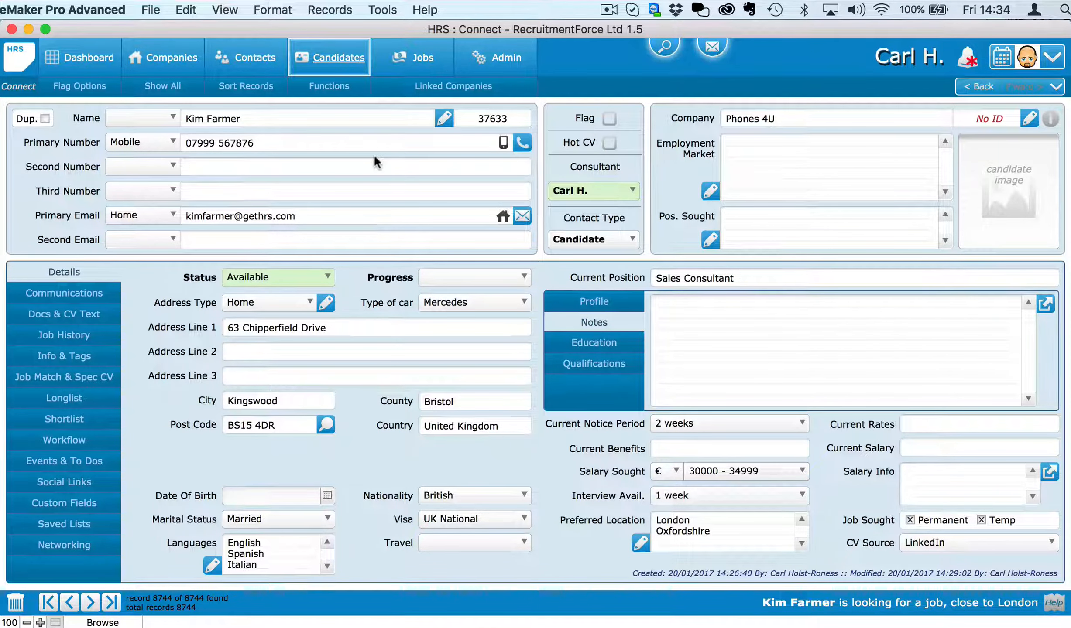
Step: Download new emails and read the 'CV of Paul' message
left_click(1052, 57)
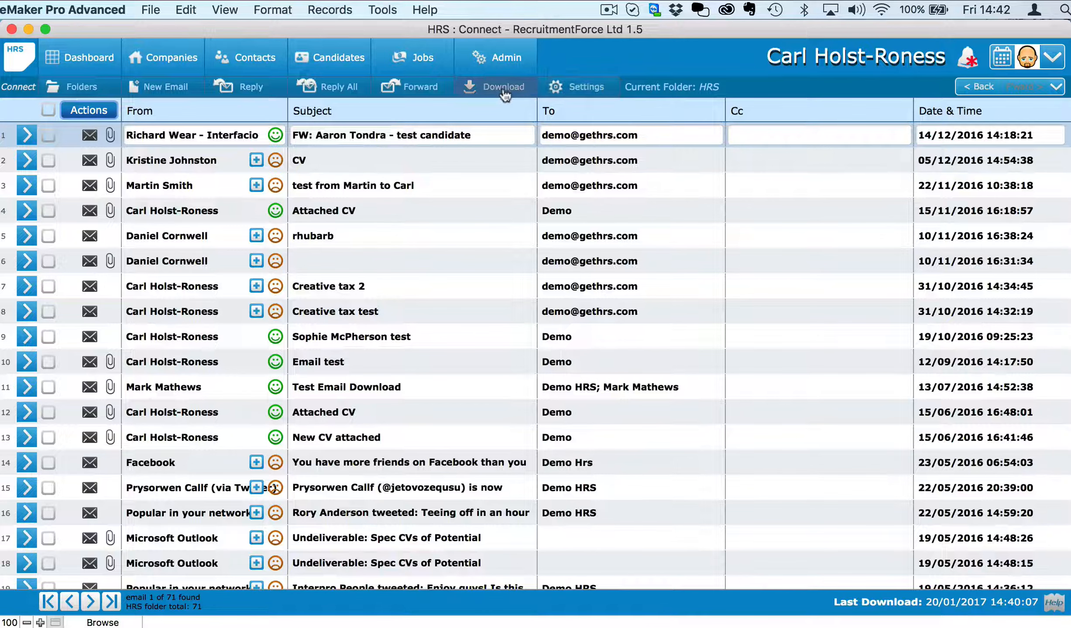
left_click(503, 87)
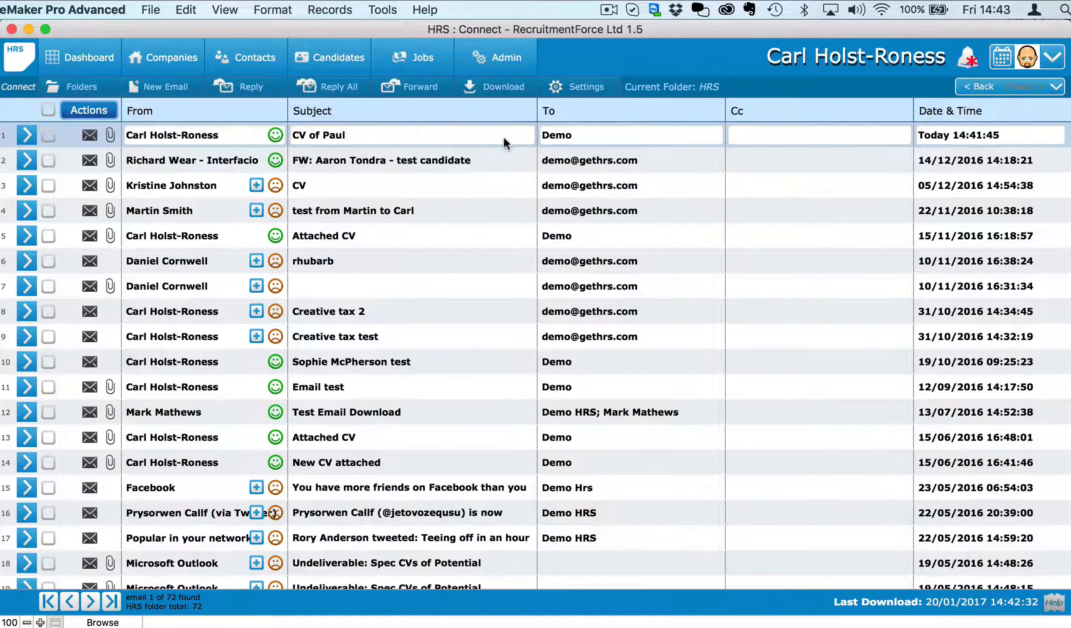
left_click(25, 138)
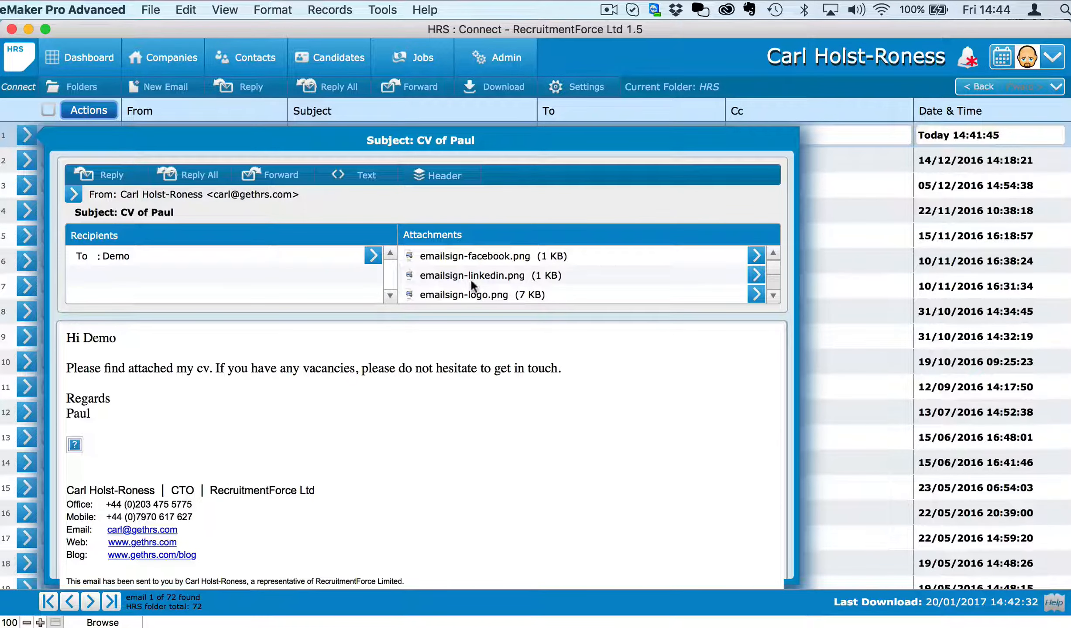
scroll(470, 278, "down", 5)
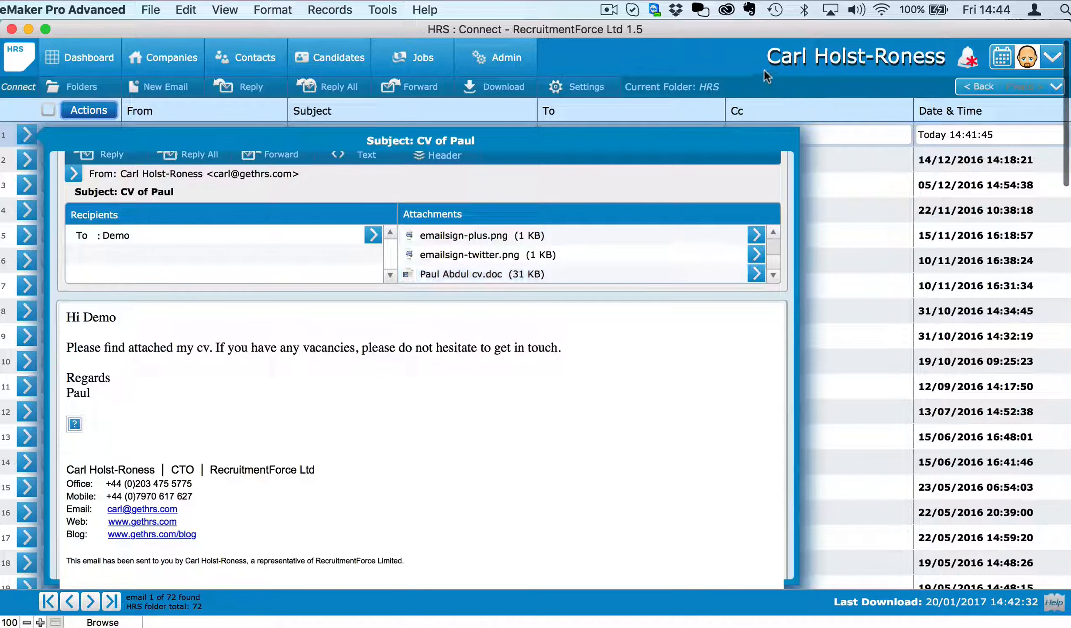
left_click(838, 290)
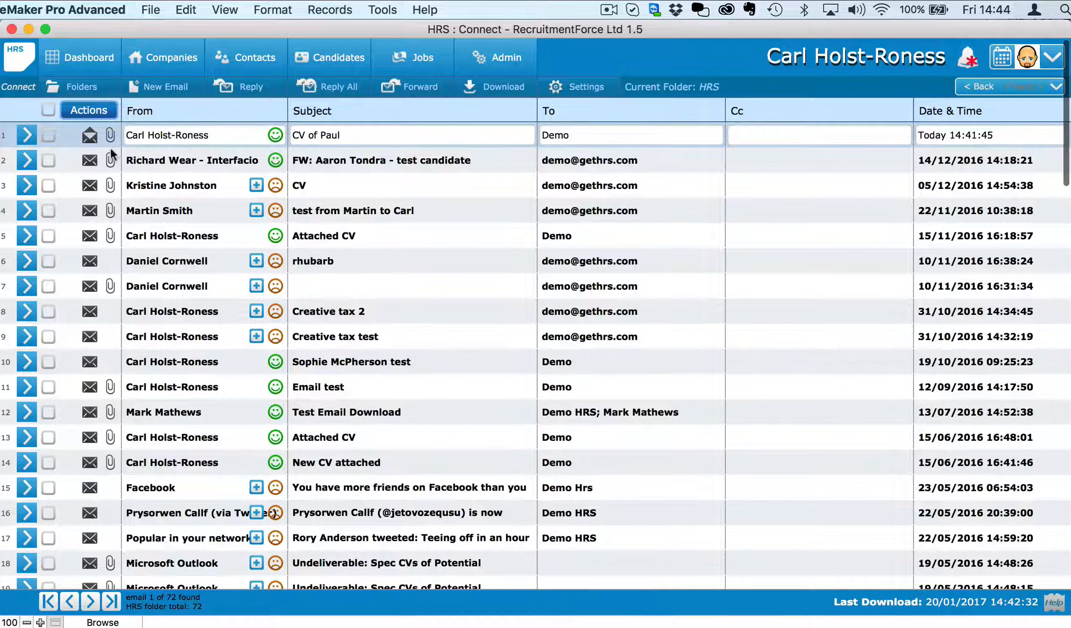
Step: Flag the 'CV of Paul' email and parse its attached CV
left_click(47, 136)
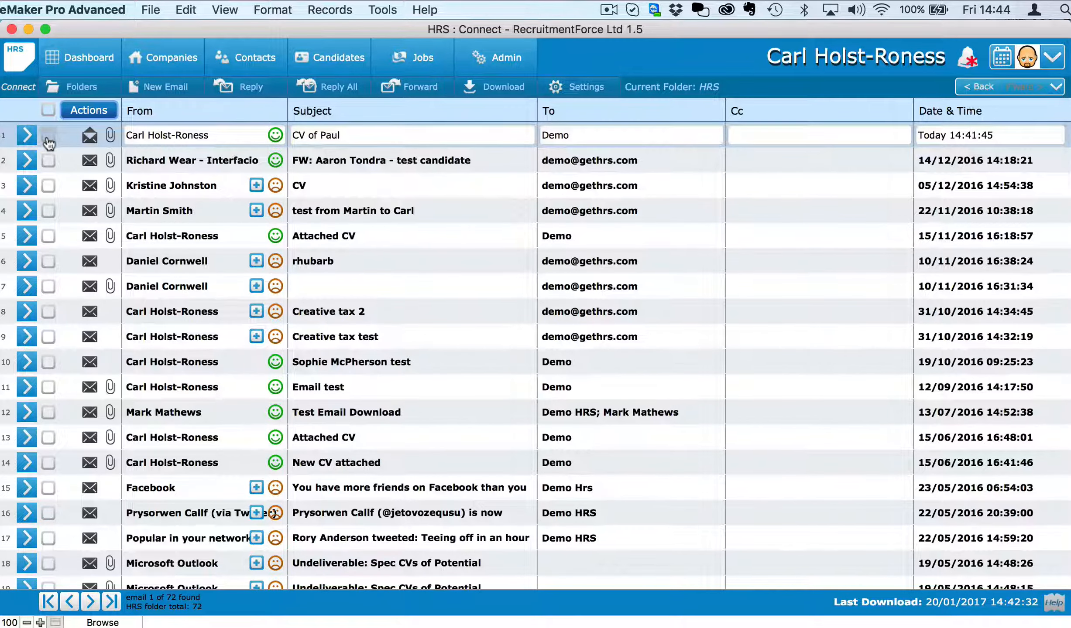
left_click(88, 112)
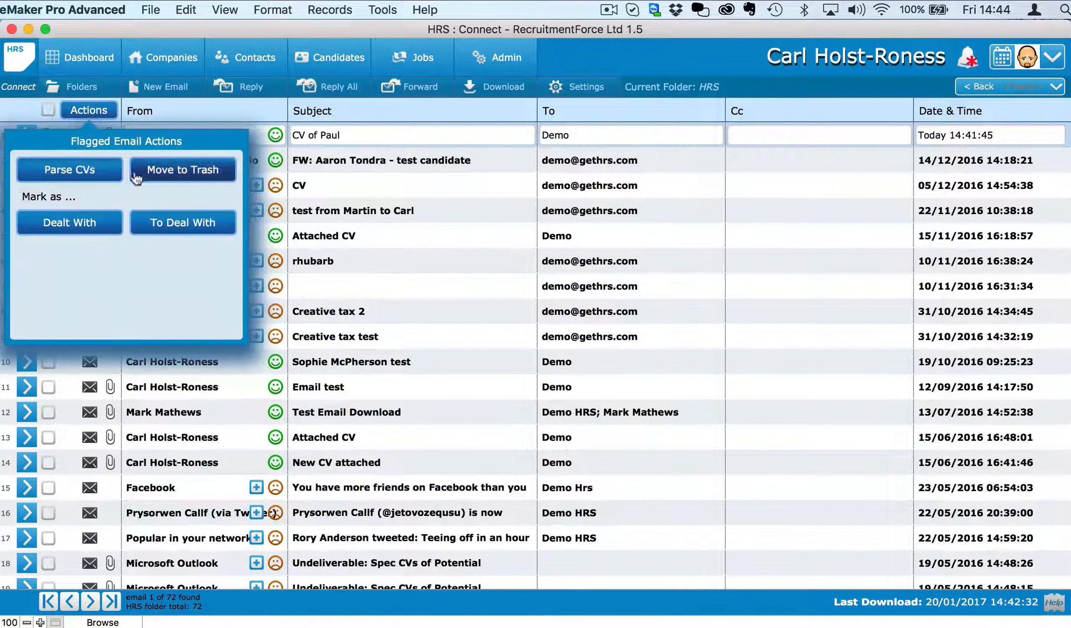
left_click(78, 171)
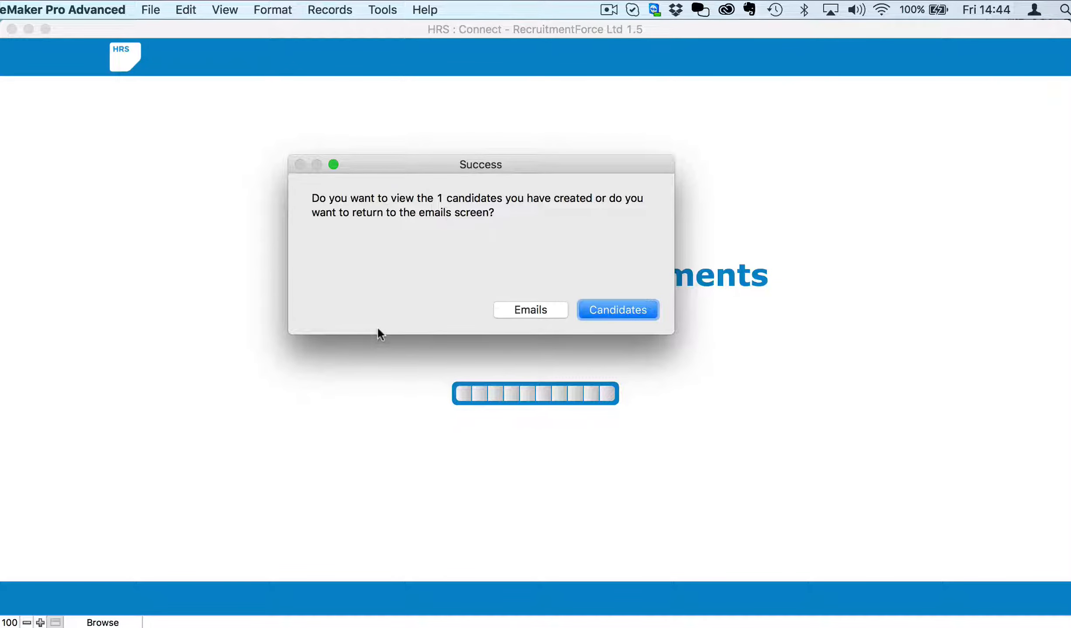
left_click(615, 313)
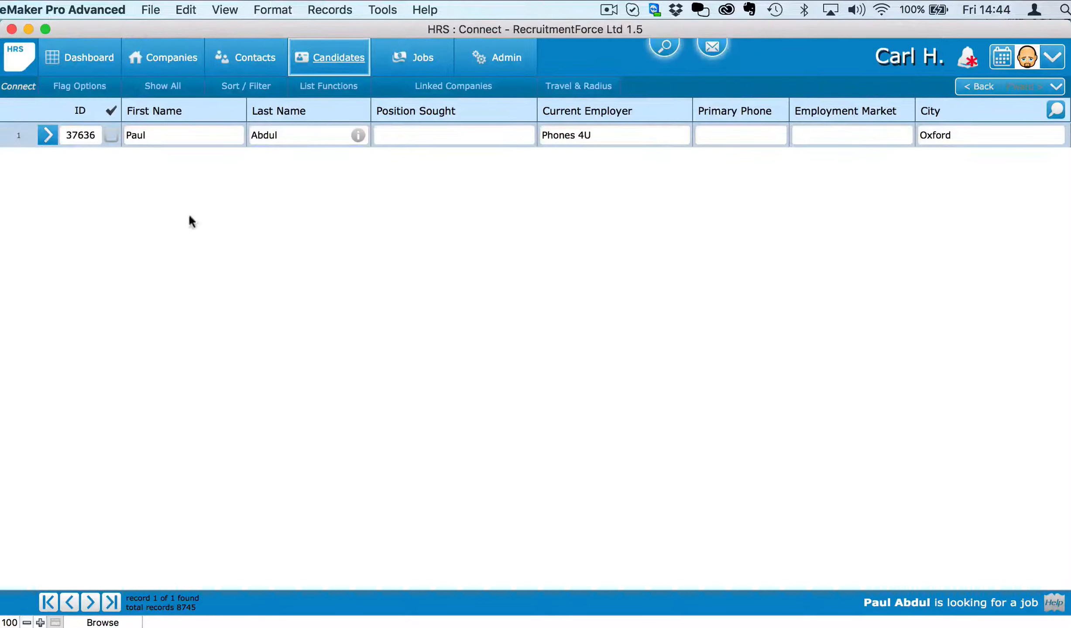
left_click(48, 134)
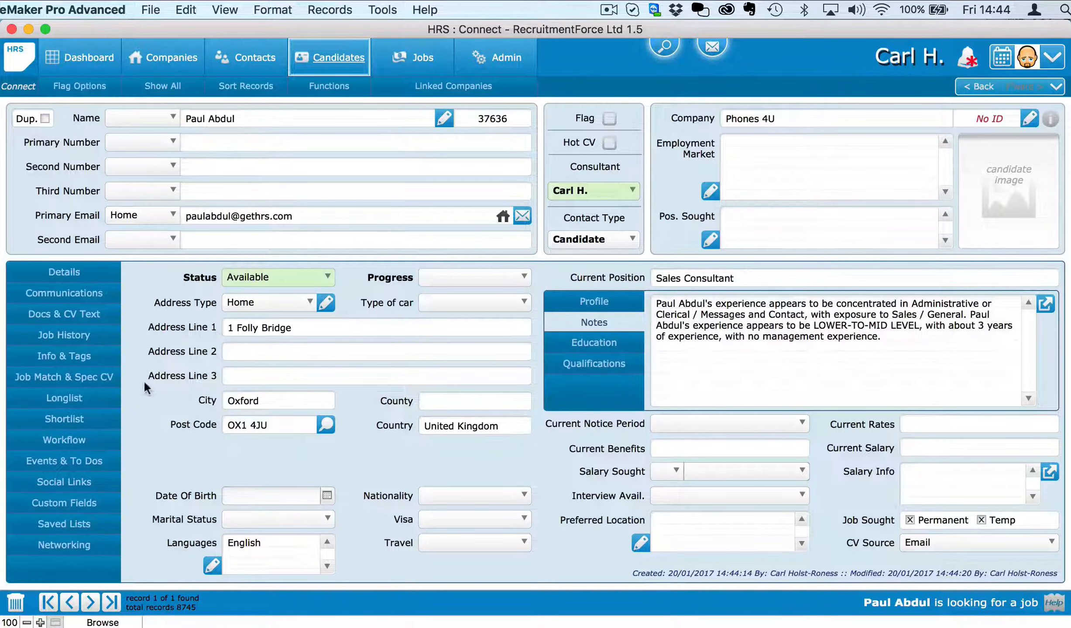
left_click_drag(680, 366, 648, 304)
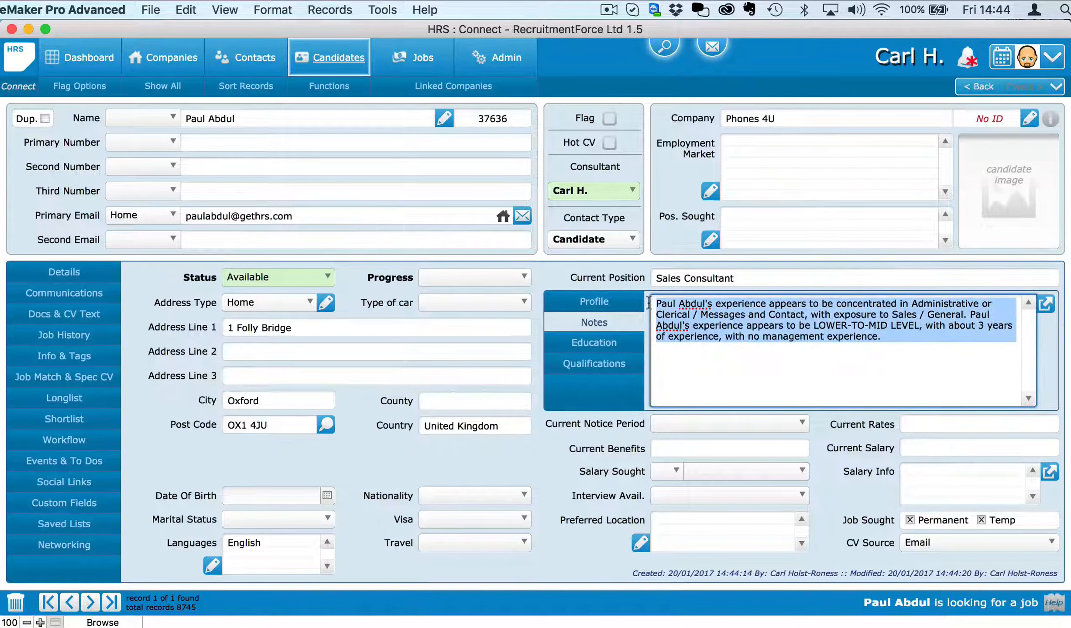
left_click(626, 278)
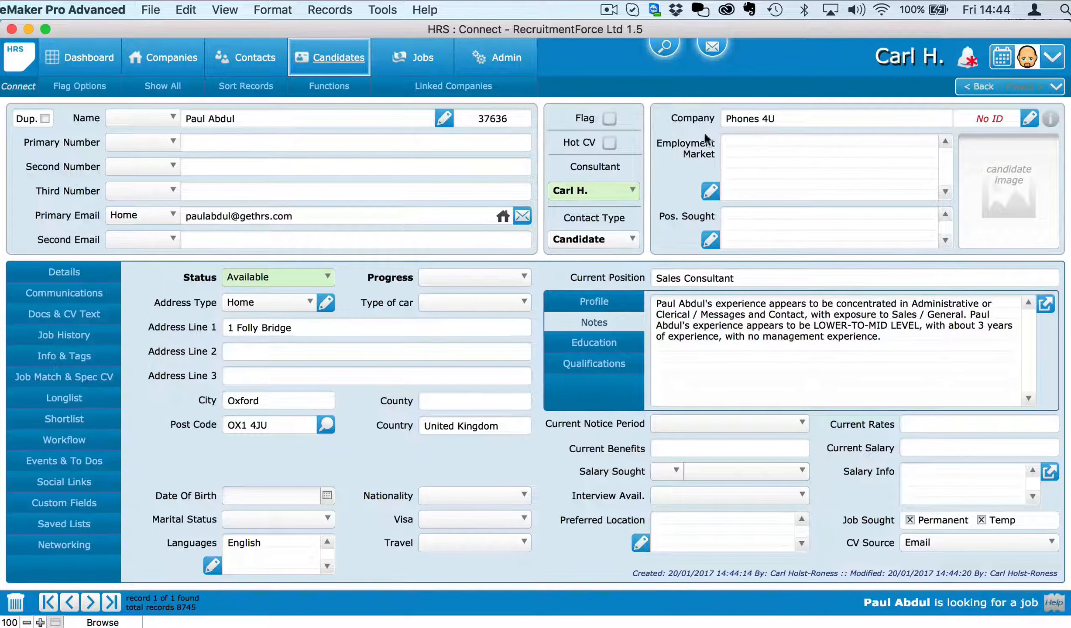
Step: Set employment markets to Digital, Experiential/Sales & Promotion and Events
left_click(710, 190)
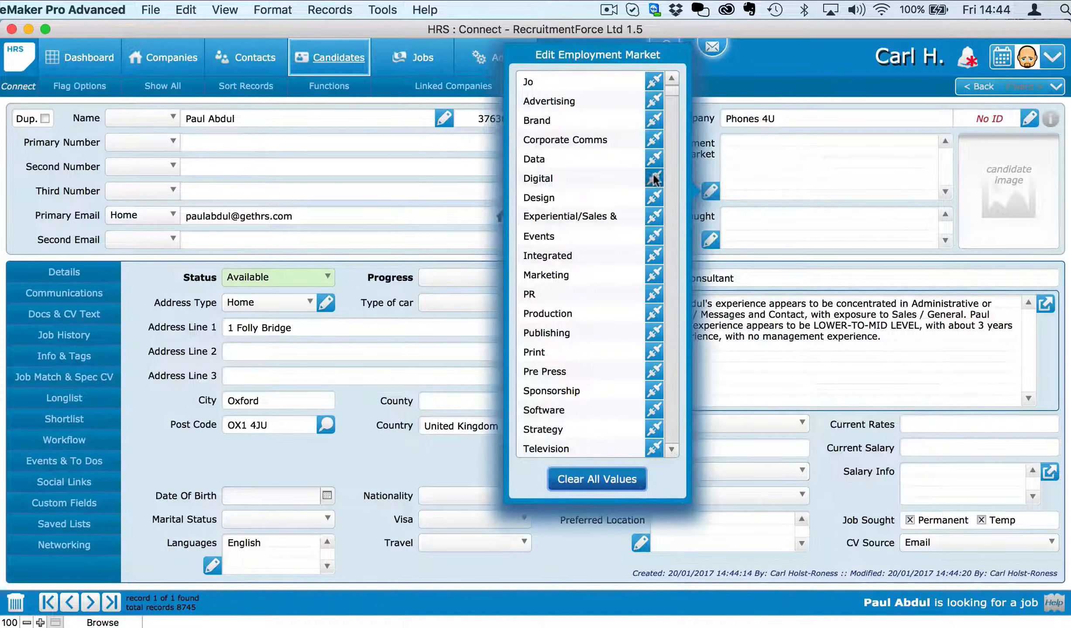
left_click(653, 178)
left_click(654, 216)
left_click(654, 236)
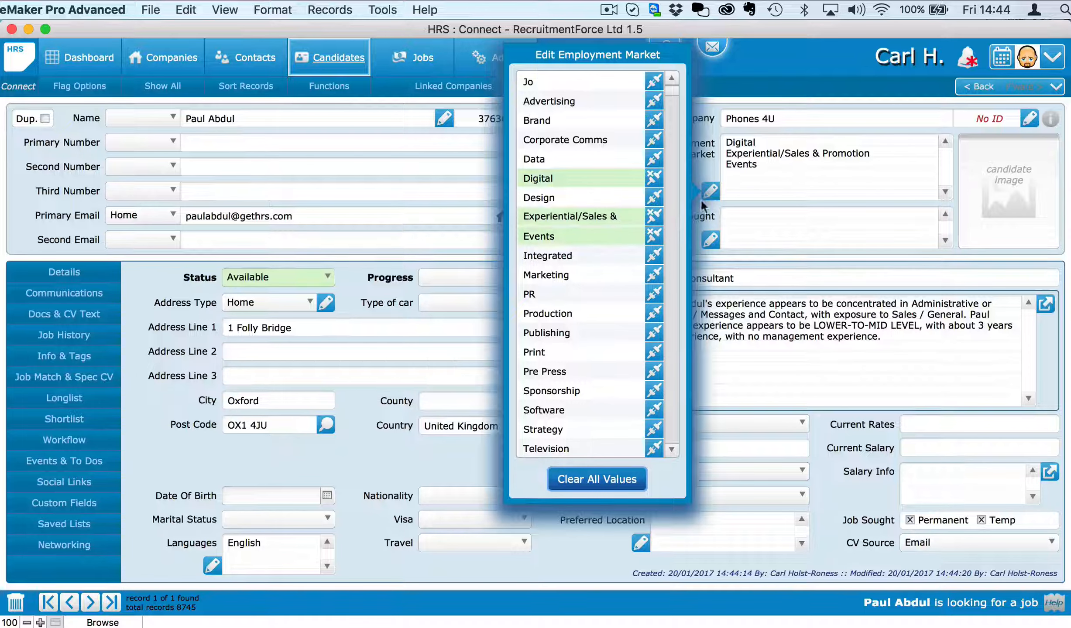
left_click(705, 168)
Step: Add Art Director, Business Development Executive and Client Services Director as sought positions
left_click(710, 239)
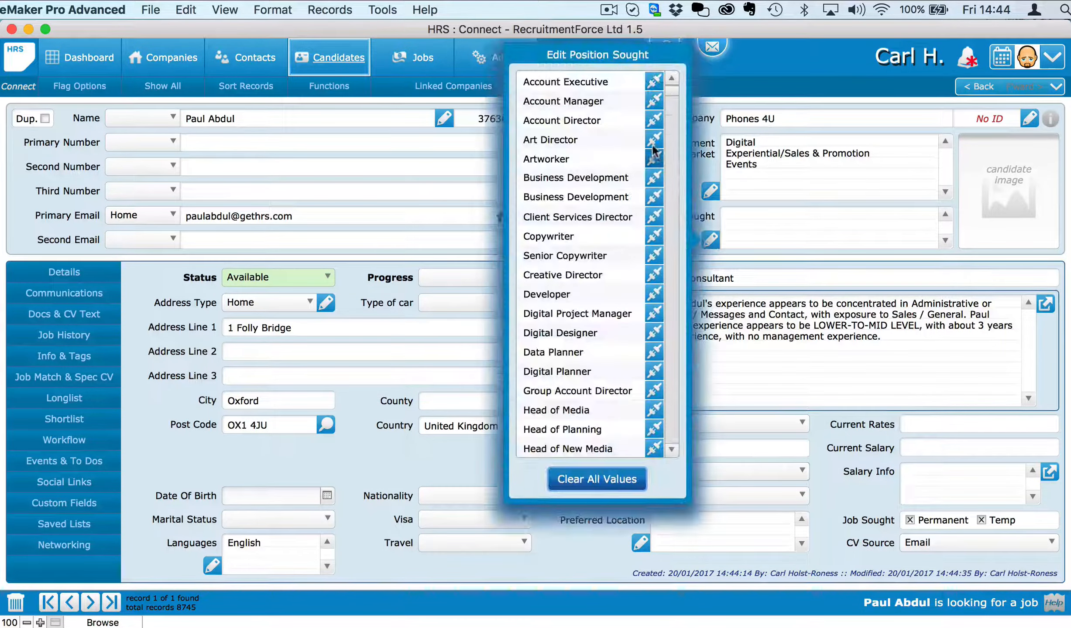
left_click(653, 140)
left_click(653, 177)
left_click(653, 216)
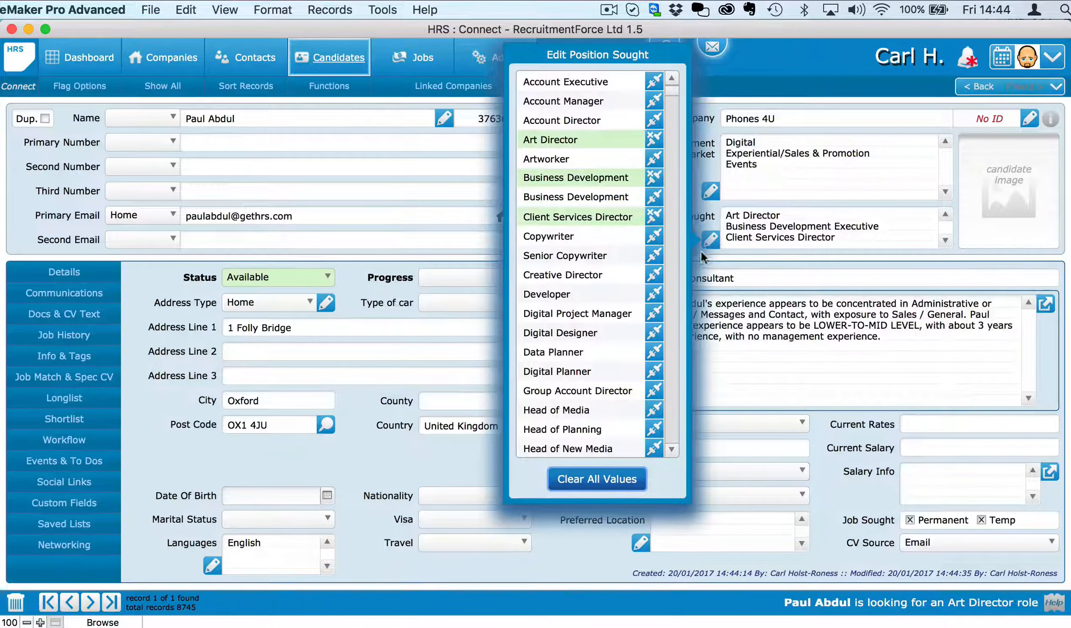
left_click(708, 222)
Step: Set salary sought to £ 30000 - 34999
left_click(667, 471)
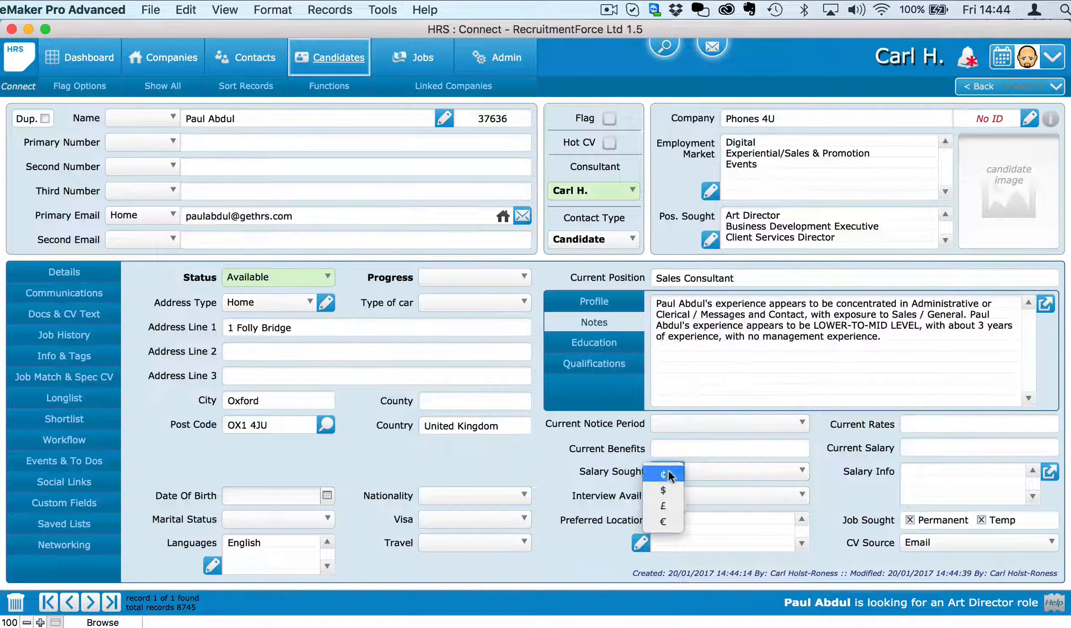
left_click(665, 503)
left_click(711, 468)
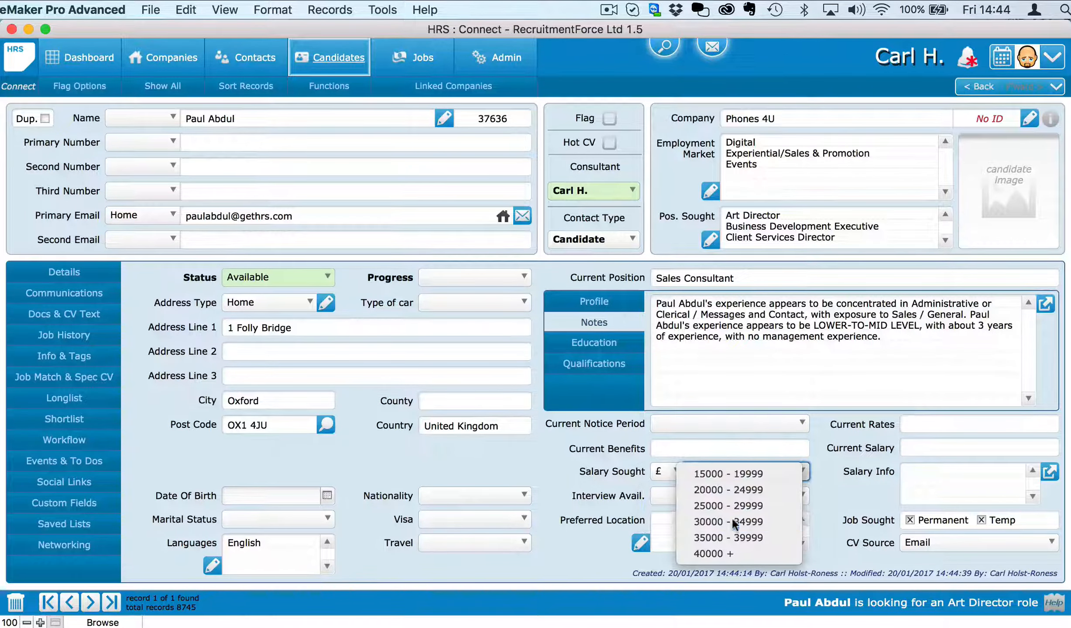
left_click(731, 517)
left_click(592, 470)
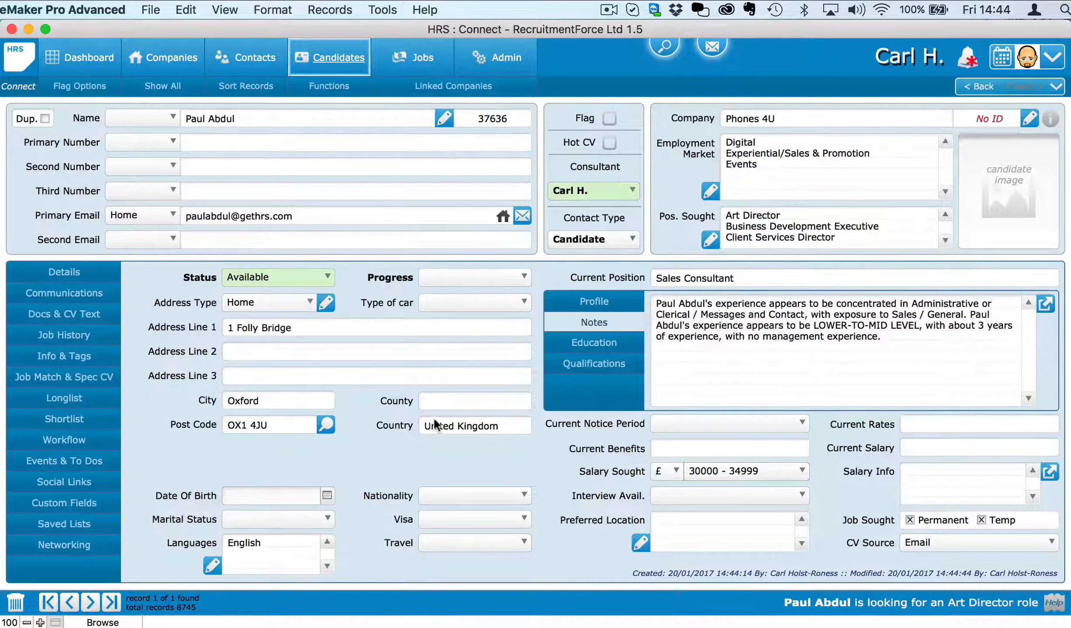
Step: Set the candidate's title to Mr and show his CVs and documents
left_click(152, 118)
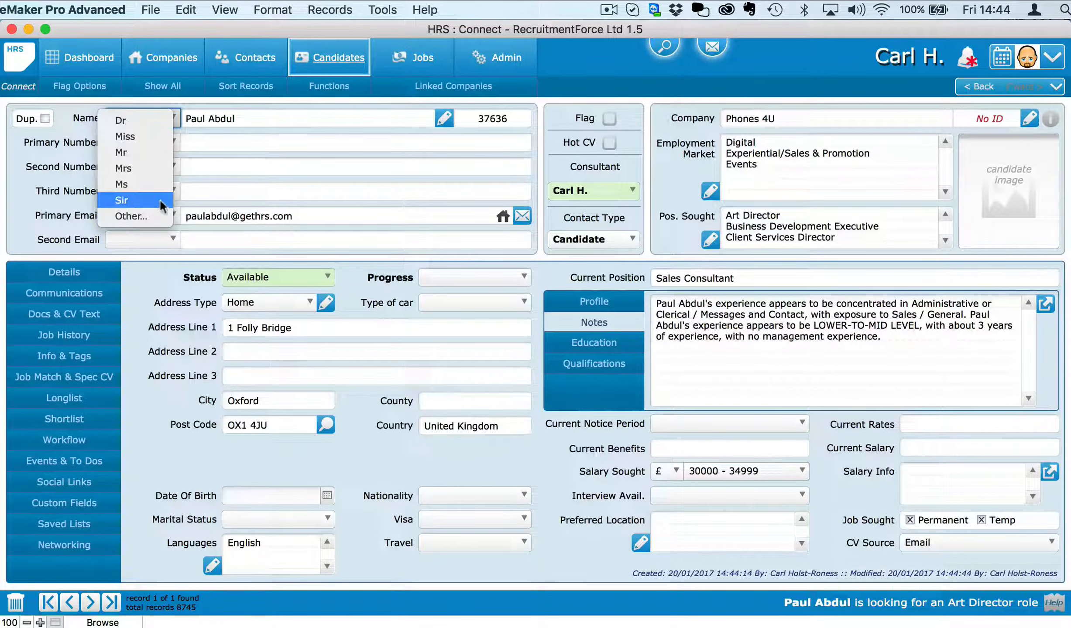
left_click(149, 151)
left_click(69, 314)
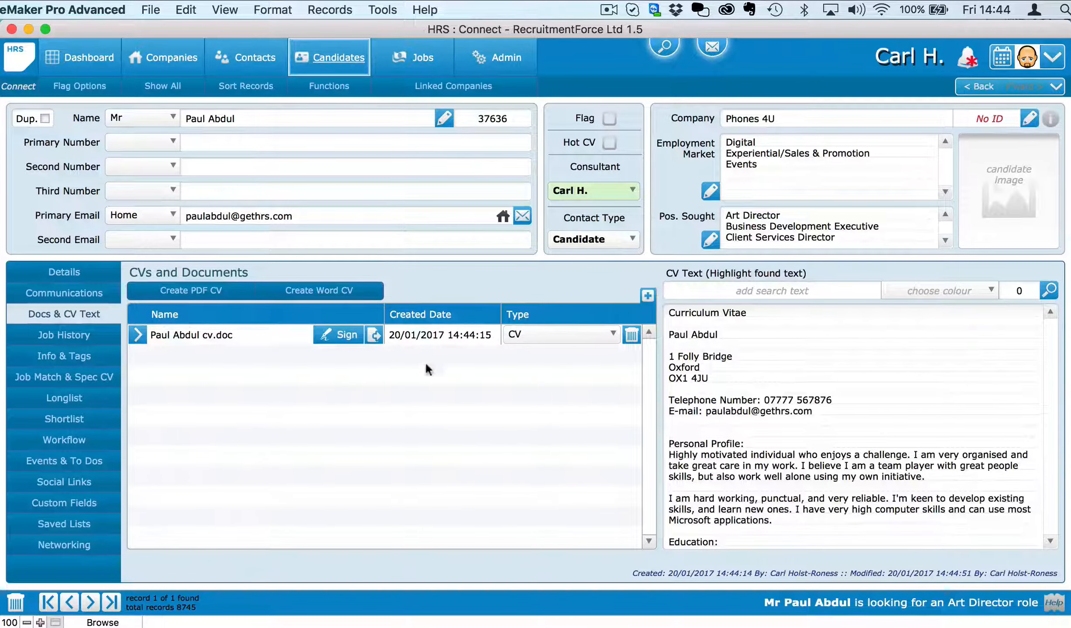
Step: Generate a Word CV from the formatted template, then review job history and tags
left_click(329, 289)
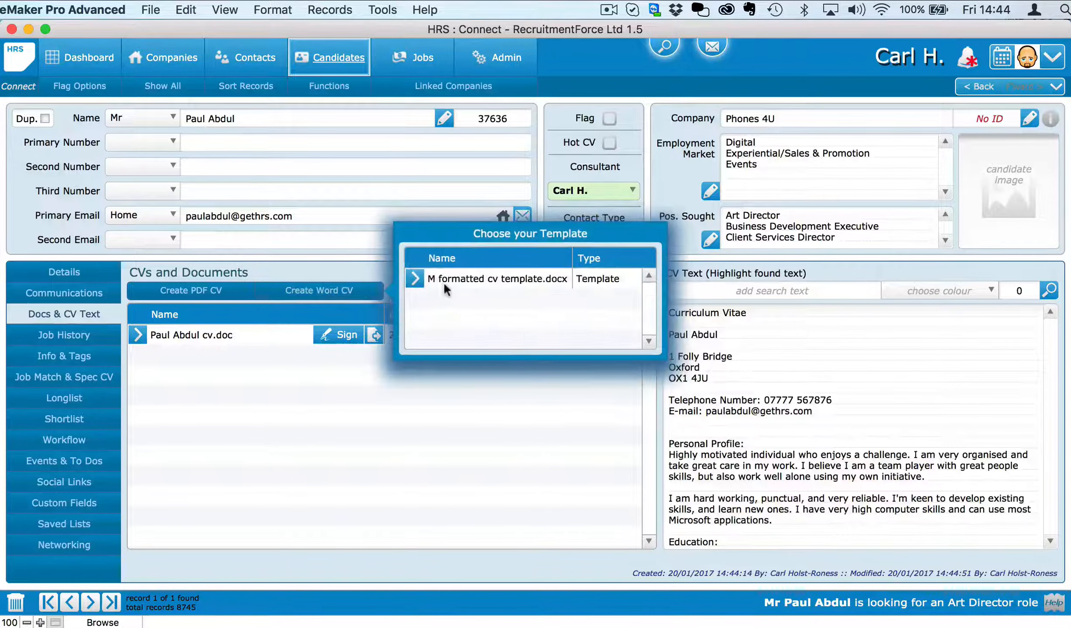
left_click(416, 279)
left_click(63, 335)
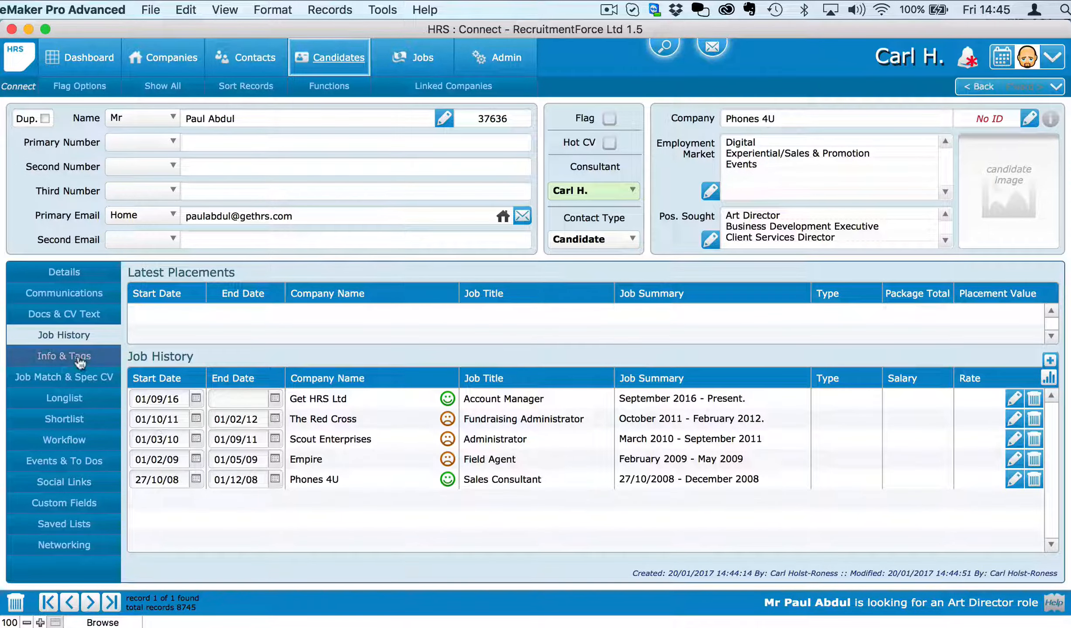
left_click(77, 360)
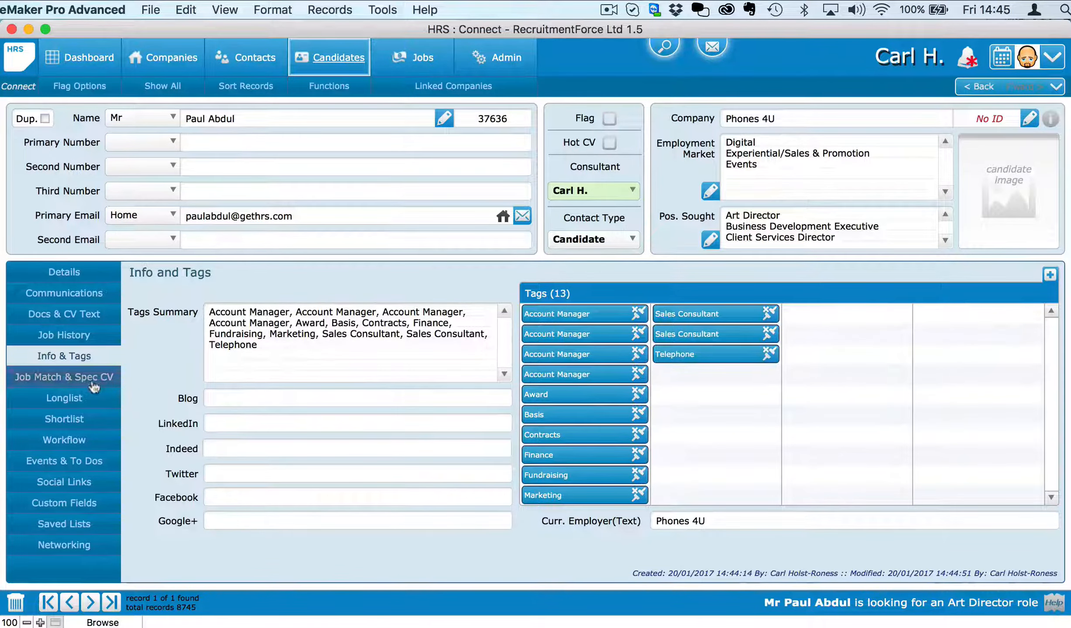
left_click(79, 273)
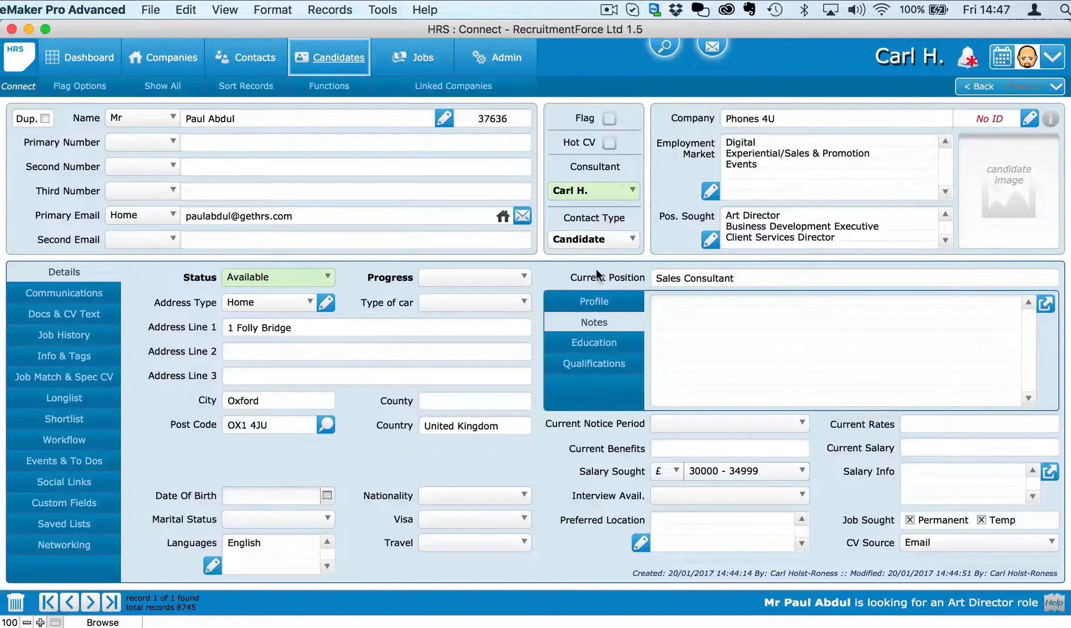
left_click(162, 87)
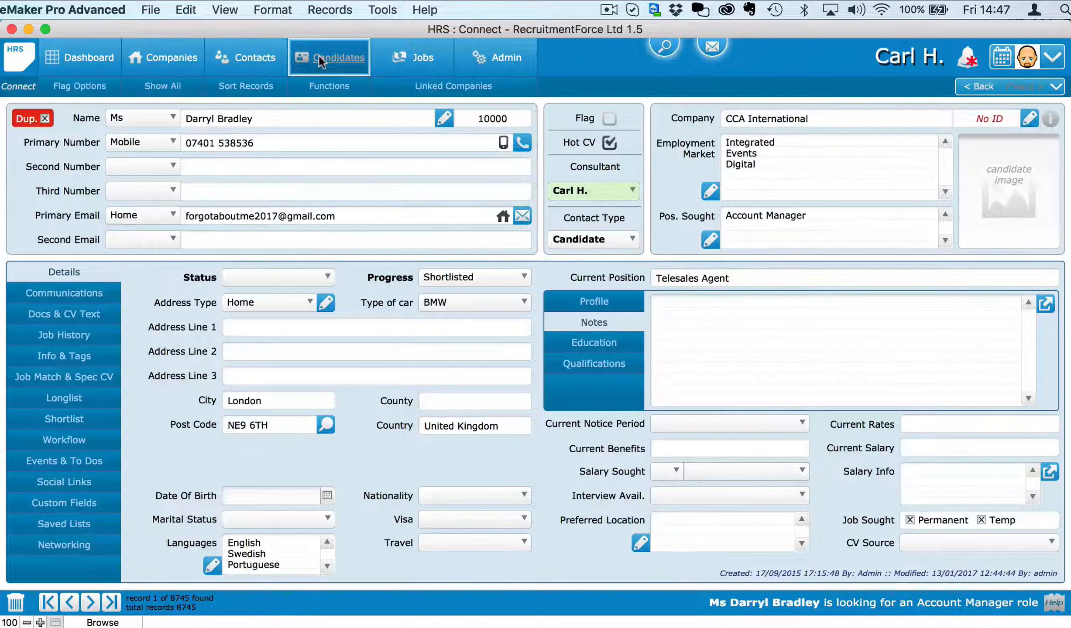
left_click(319, 62)
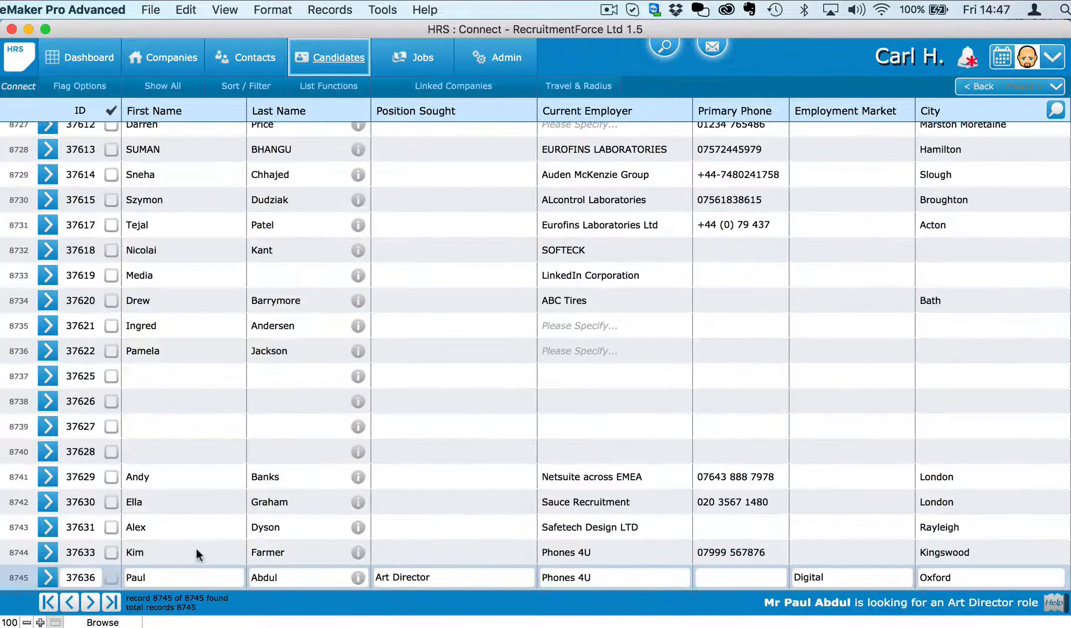
left_click(196, 548)
left_click(193, 568)
left_click(112, 552)
left_click(112, 577)
left_click(339, 86)
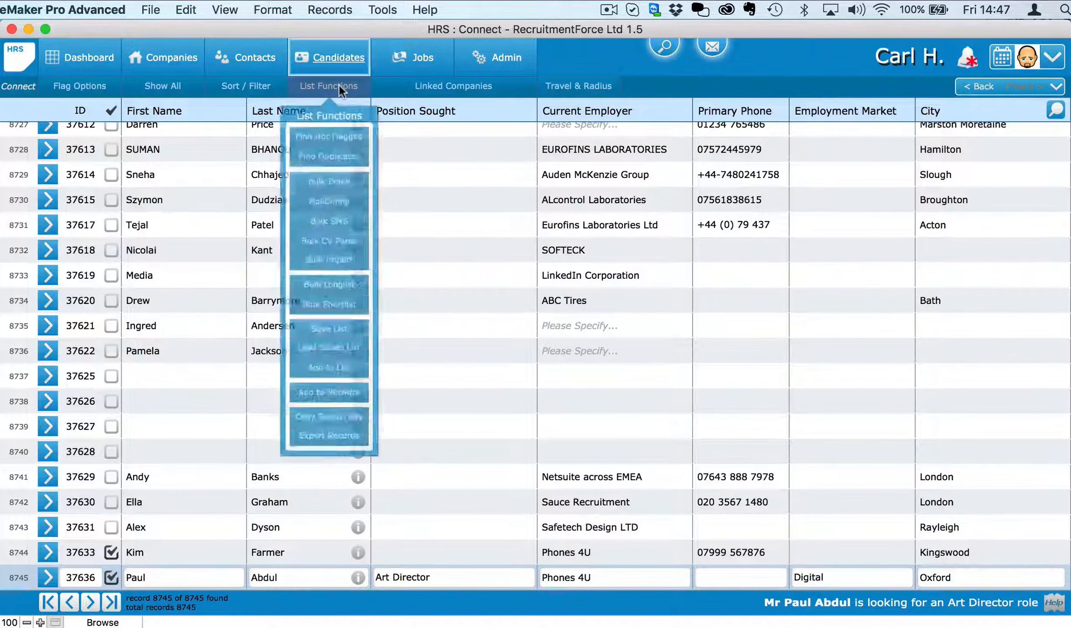
Step: Longlist the flagged candidates on job 304, found by searching 'recruitment'
left_click(332, 295)
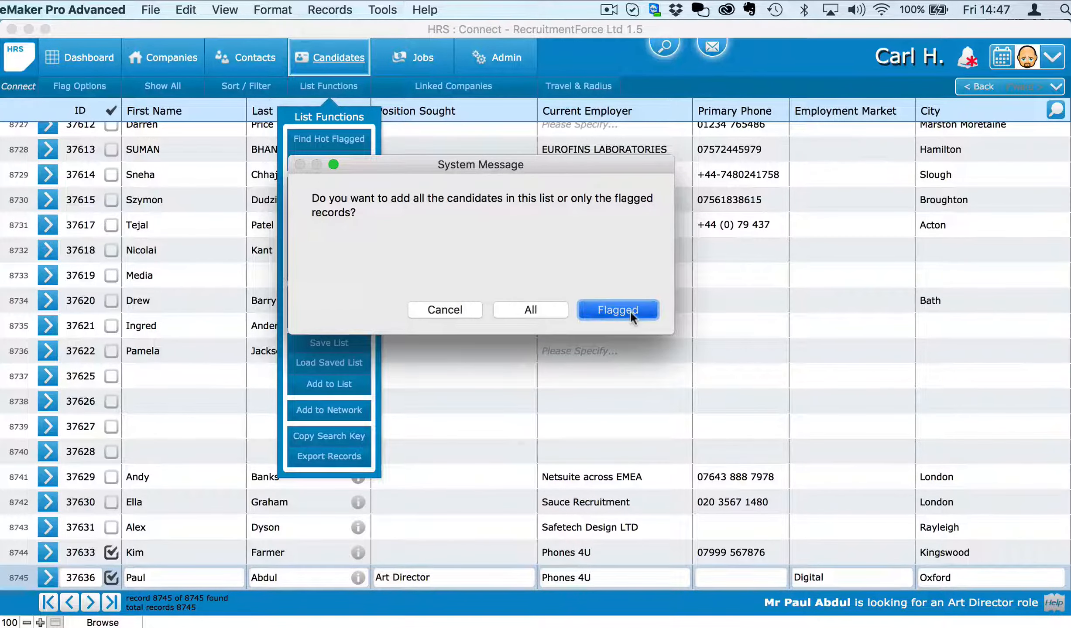
left_click(618, 311)
type("recruitm")
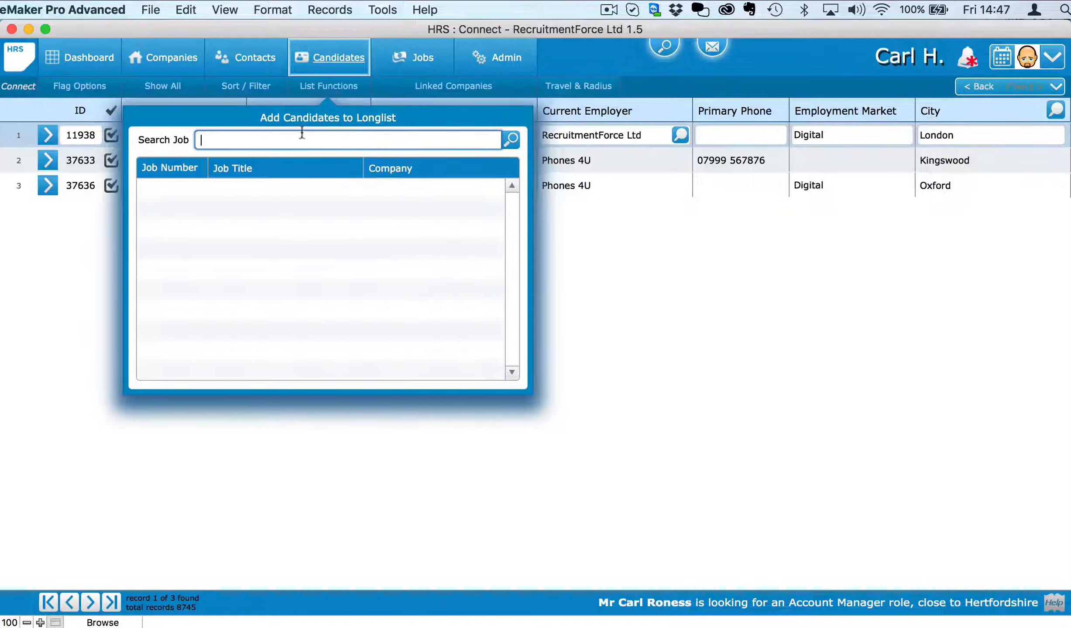
type("ent")
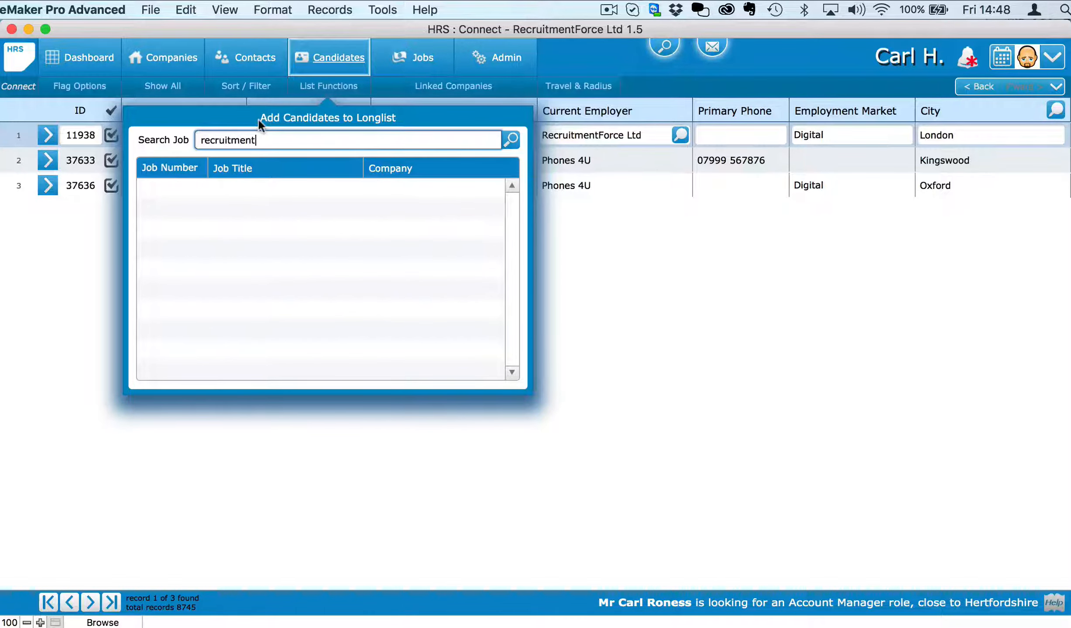
key("Return")
scroll(375, 228, "down", 10)
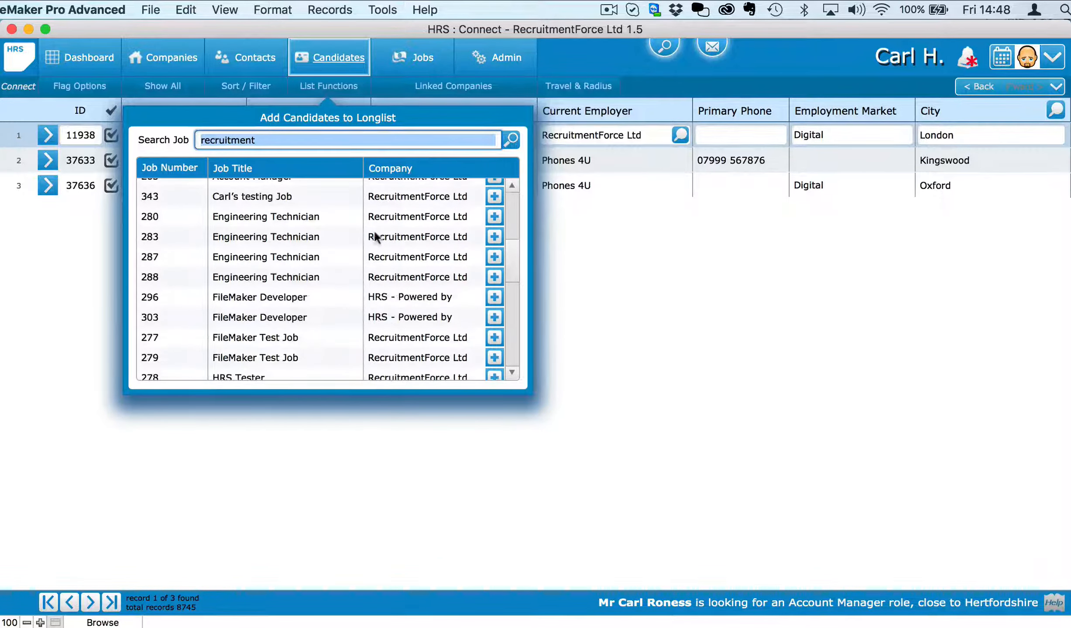
scroll(357, 343, "down", 7)
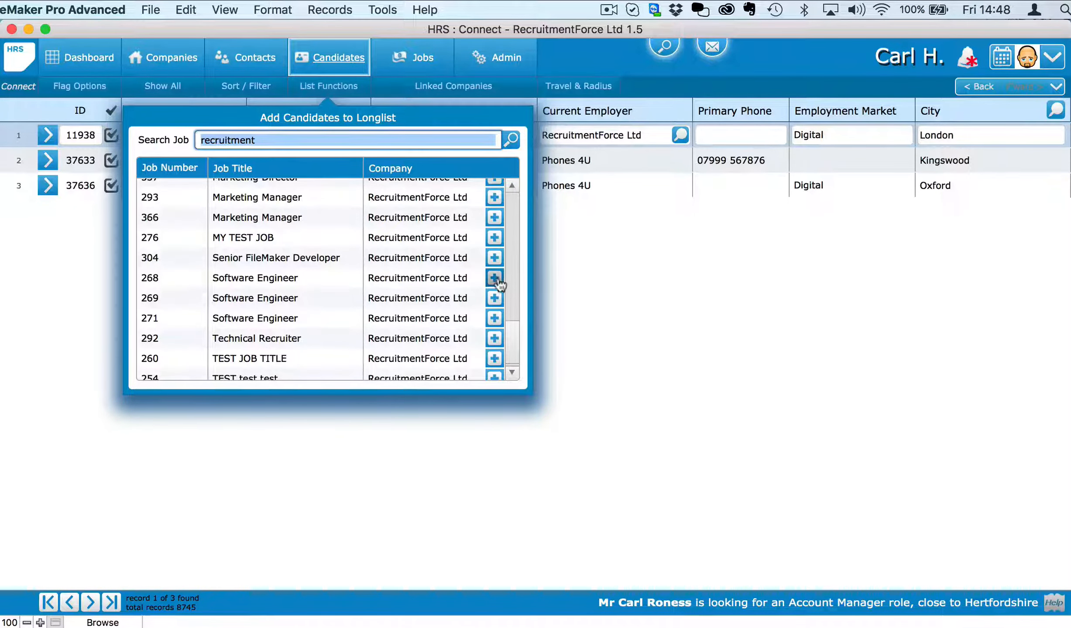
left_click(494, 257)
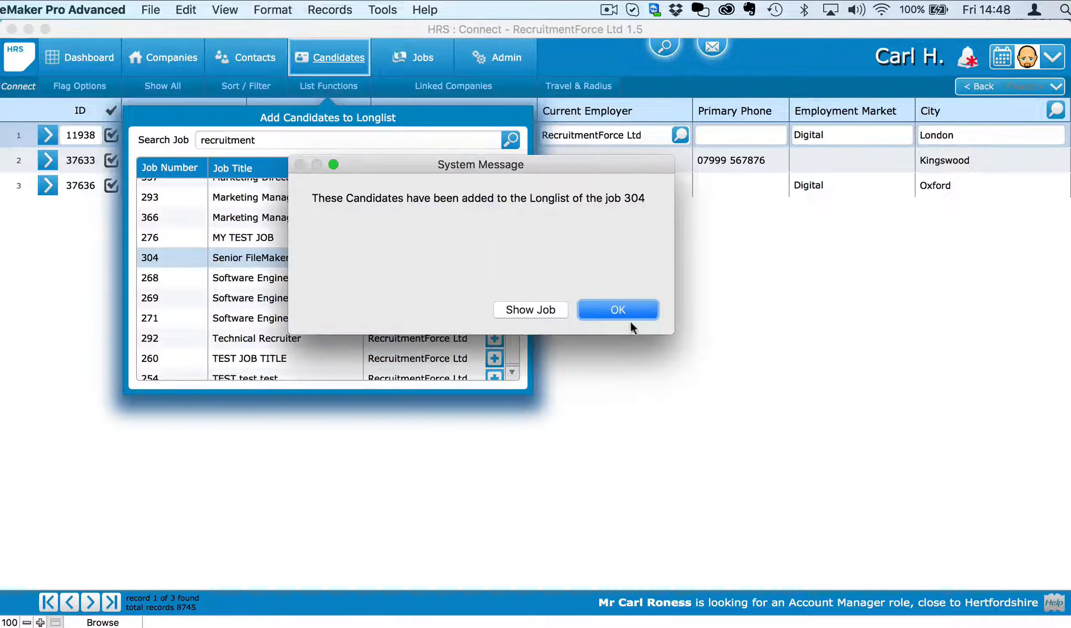
left_click(616, 308)
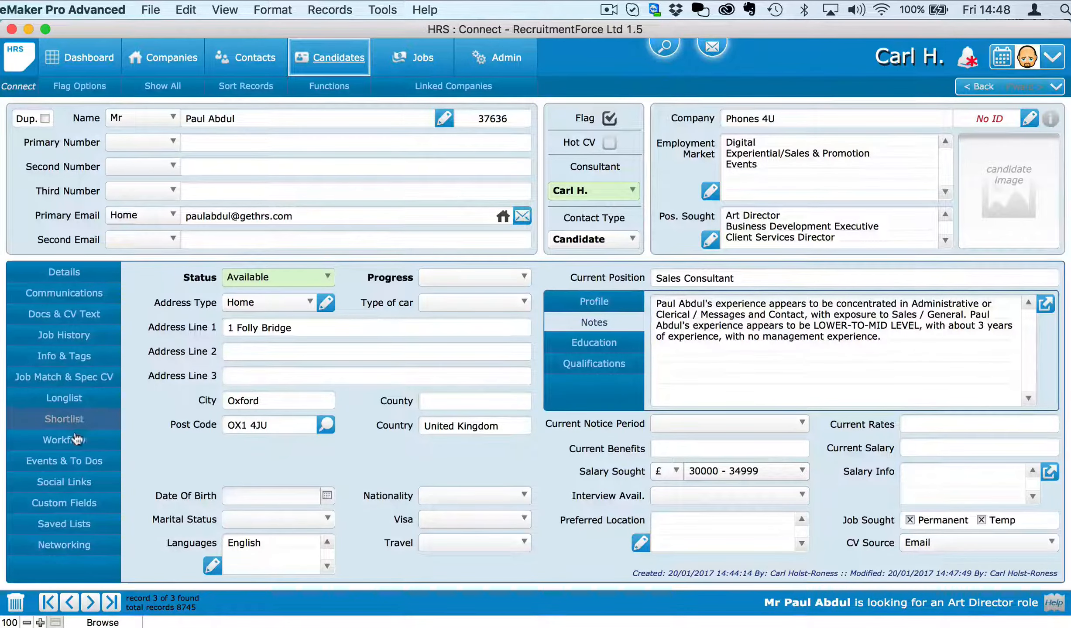
Step: Shortlist the candidate for job 304 from his Longlist tab and open job 304's record
left_click(64, 398)
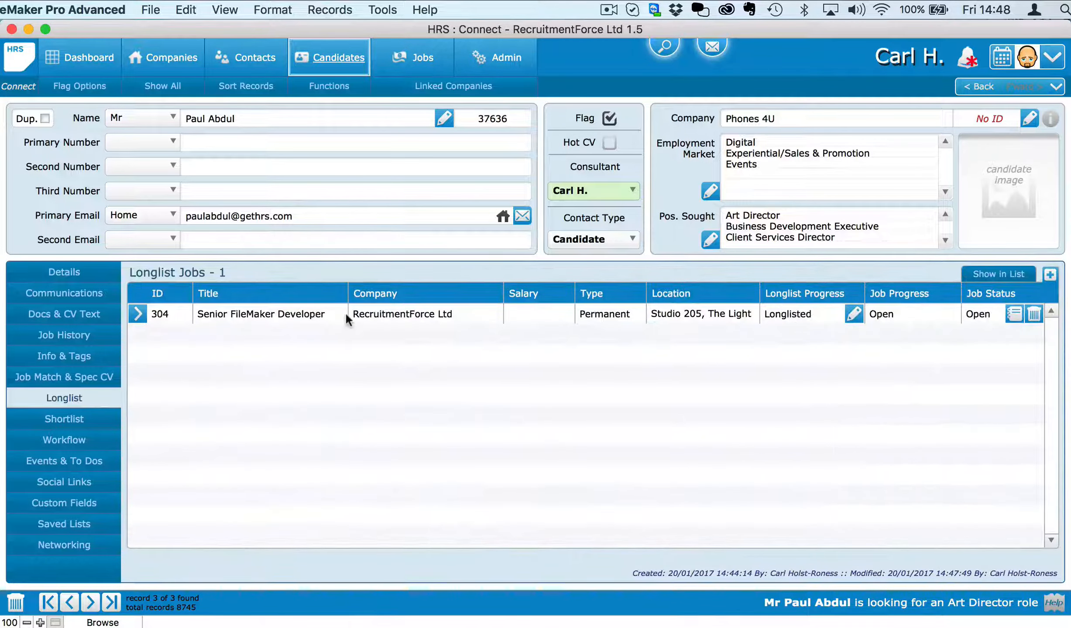
left_click(1012, 320)
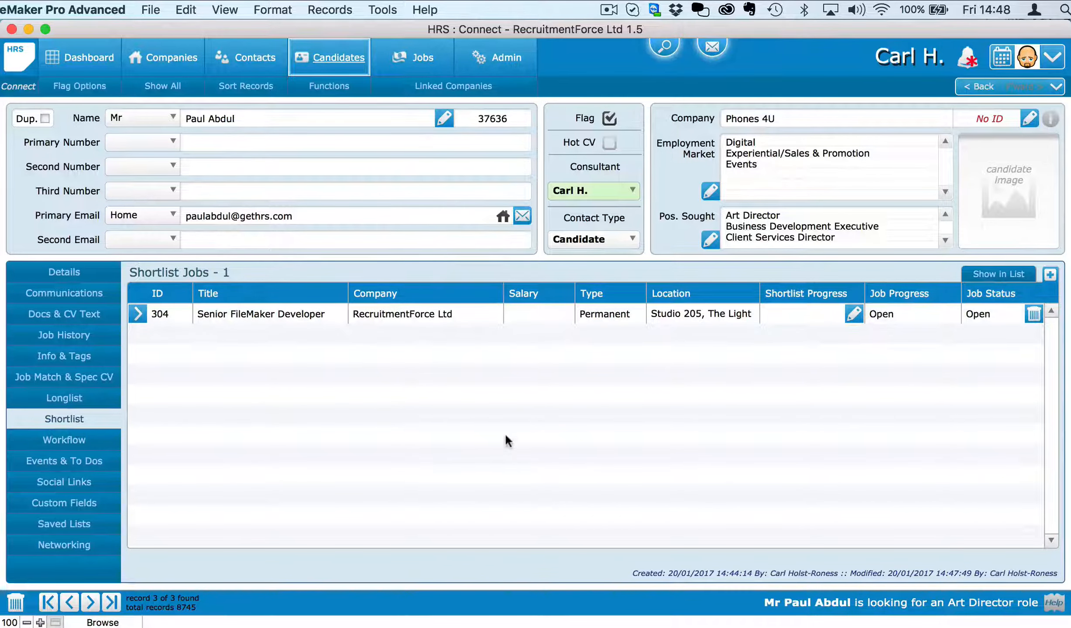
left_click(136, 322)
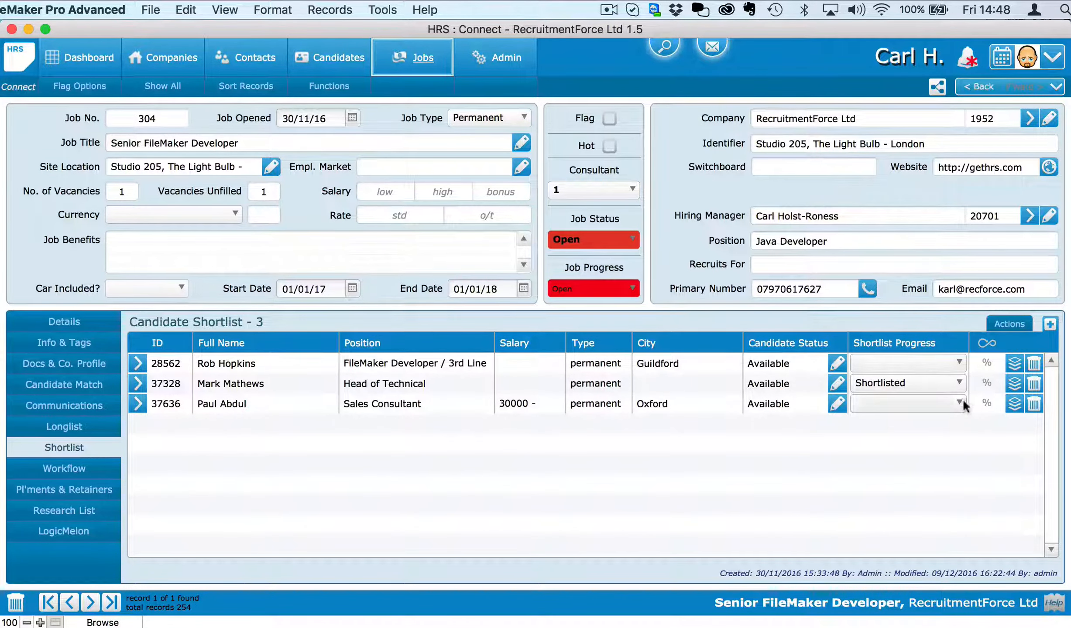
Step: From the previous candidate's longlisted jobs, open job 304 and select the Kingswood candidate's row
left_click(977, 87)
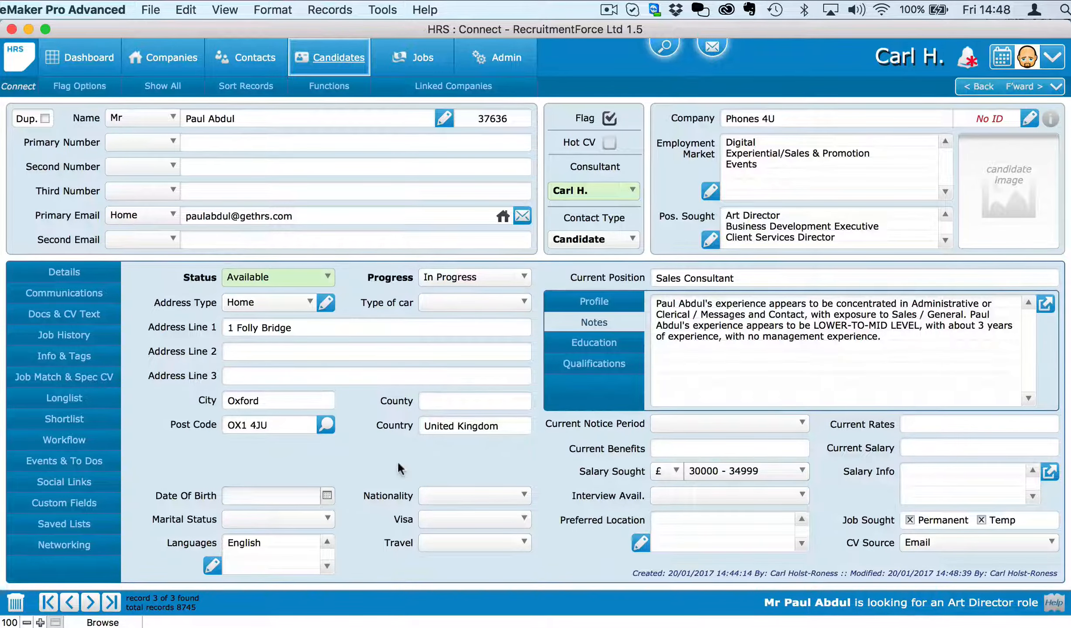
left_click(69, 601)
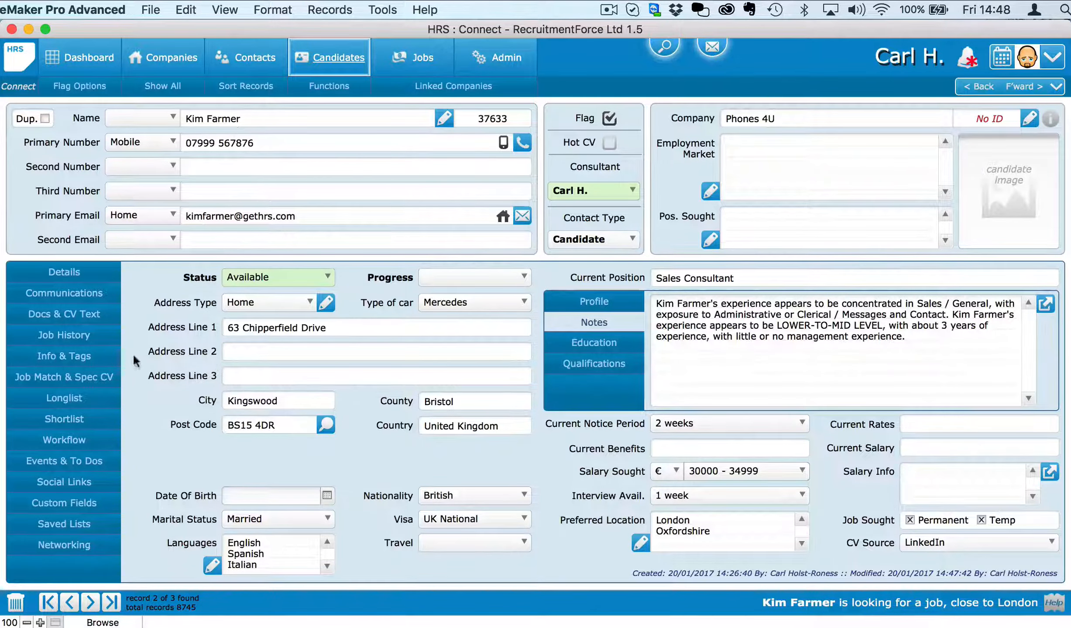
left_click(79, 401)
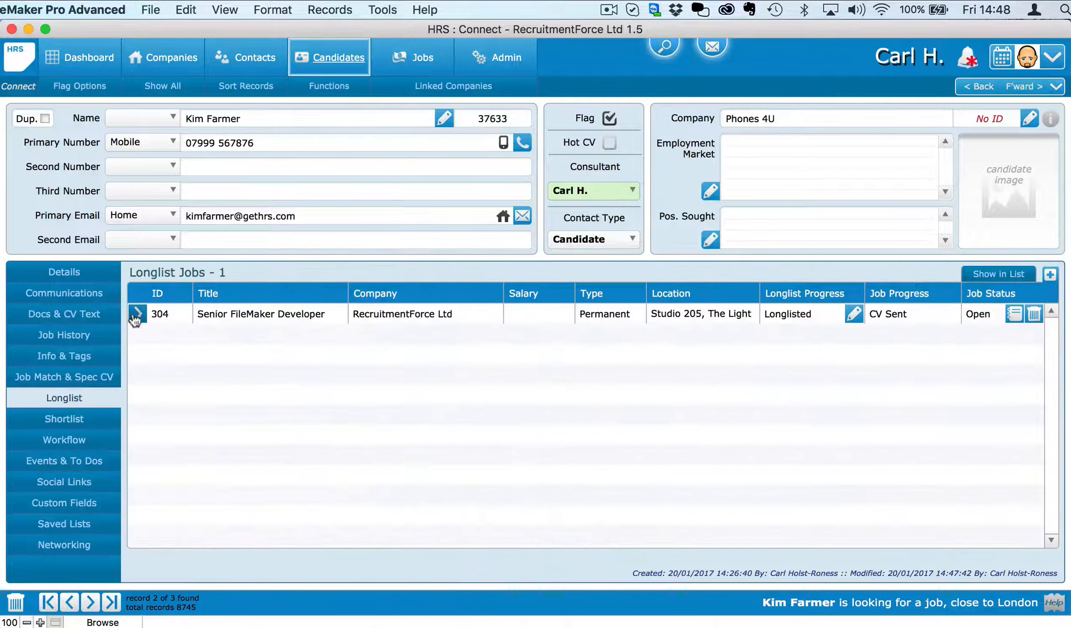
left_click(138, 314)
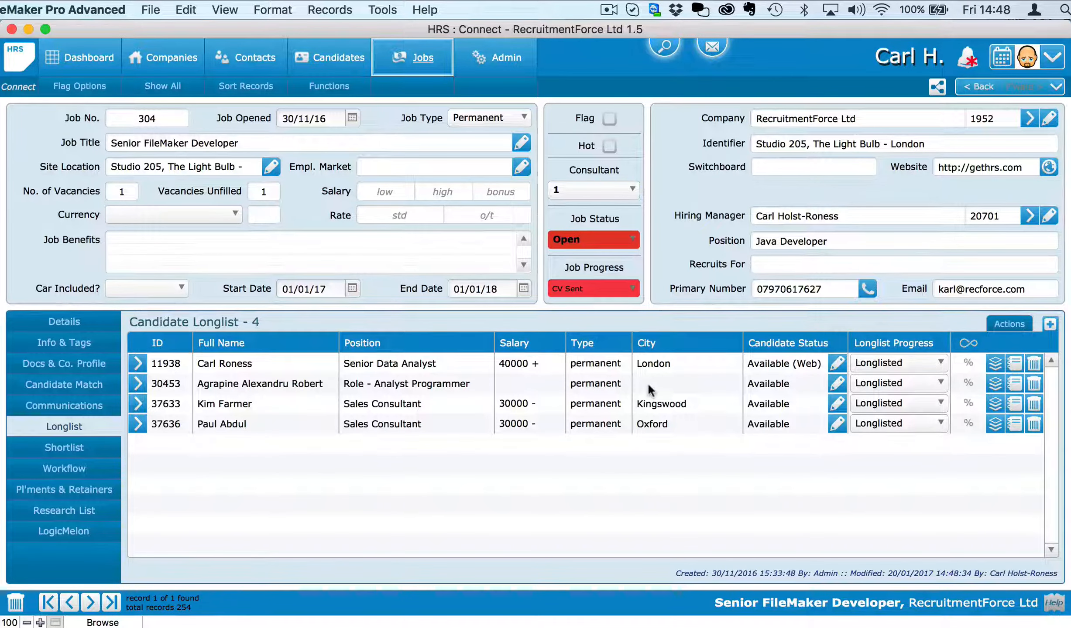
left_click(511, 401)
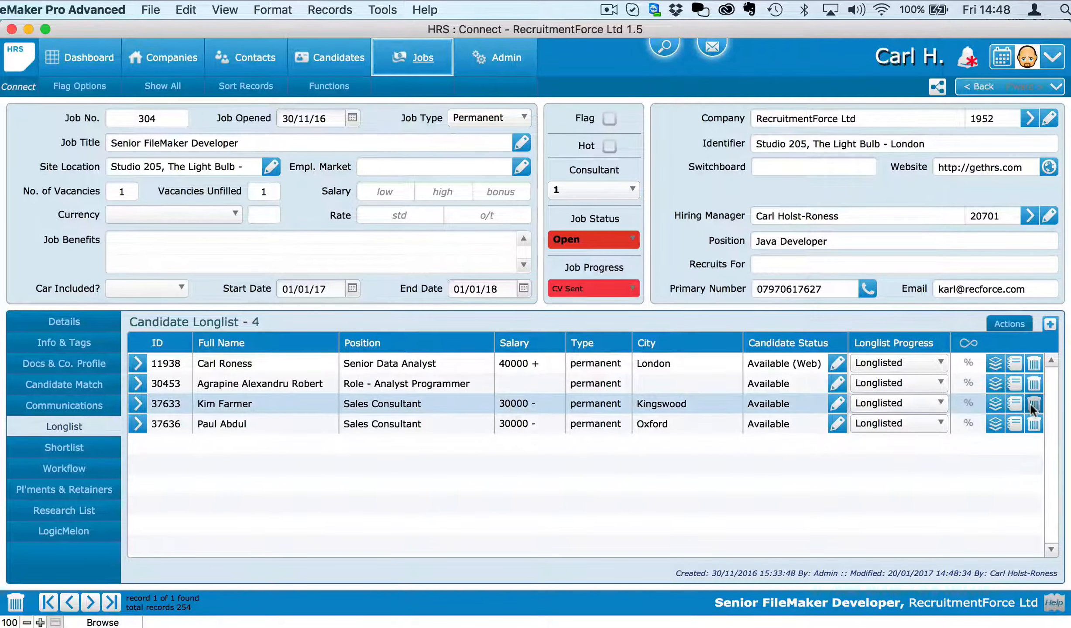
Step: Run CV Send to Client to email the candidate's CV to the hiring manager, declining the follow-up To Do
left_click(993, 403)
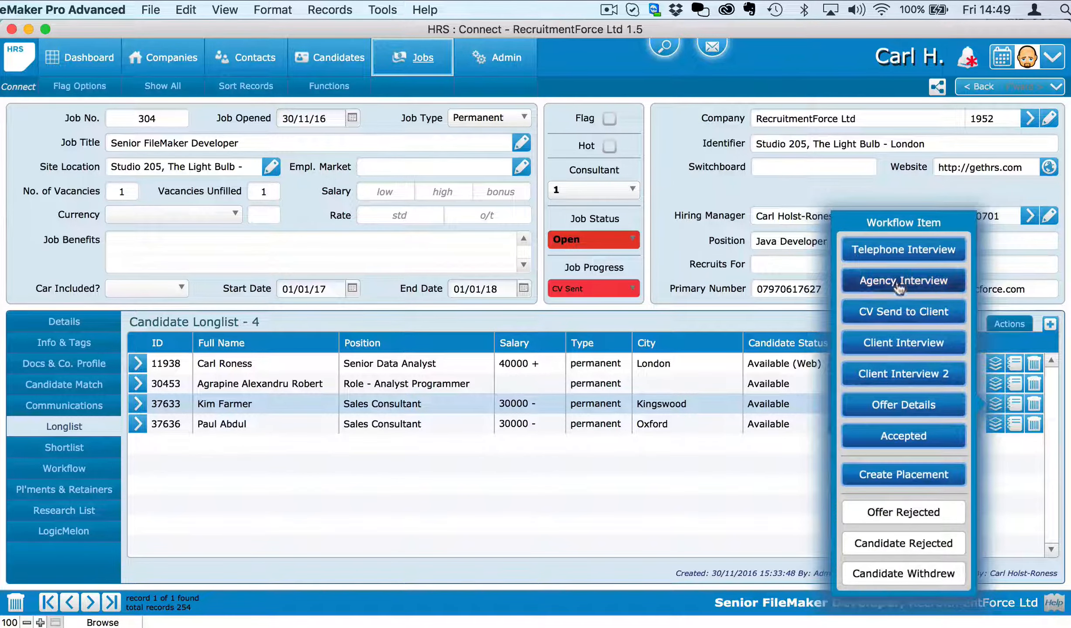
left_click(900, 313)
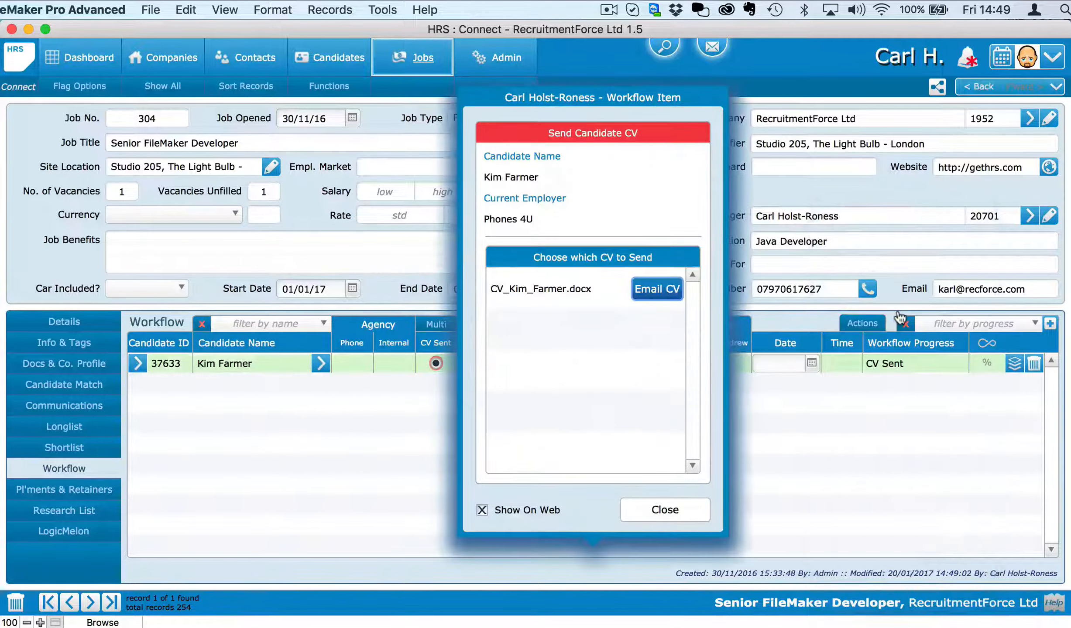
left_click(659, 288)
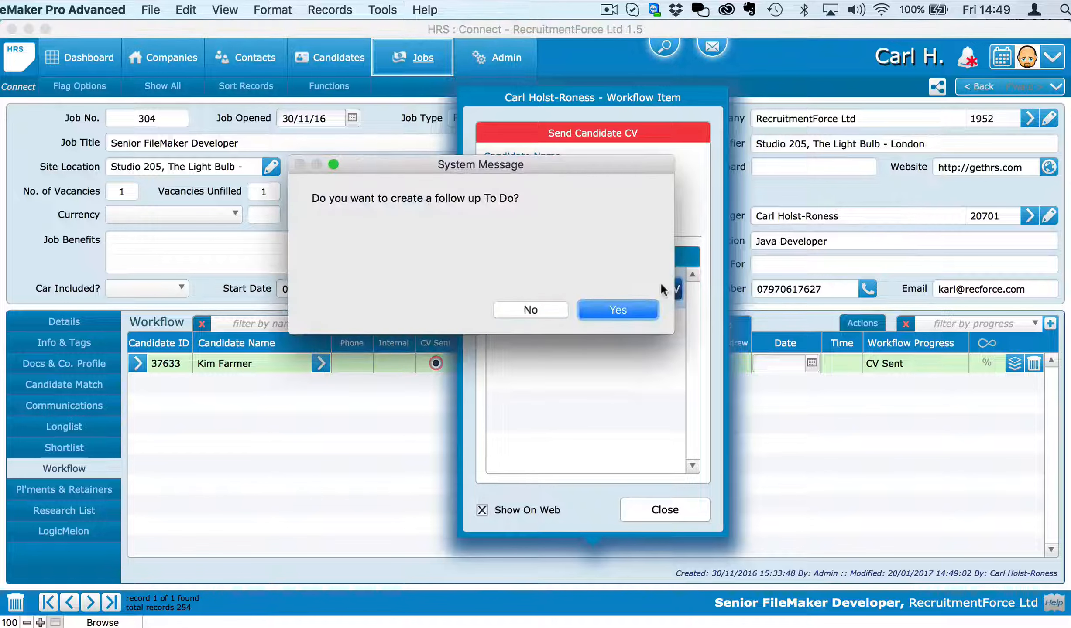
left_click(544, 309)
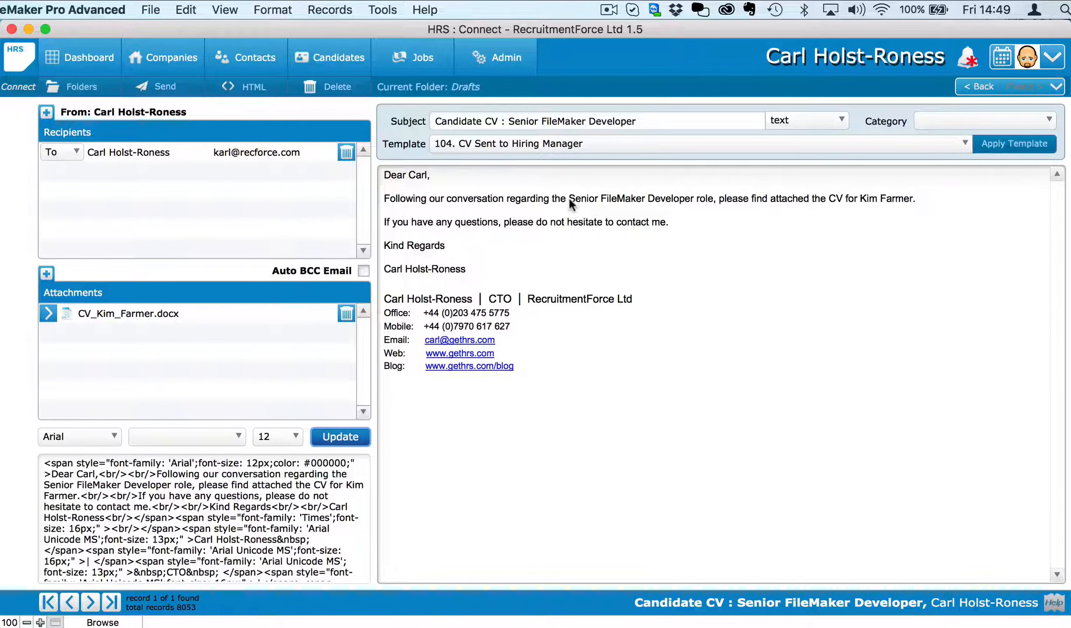
Step: Make 'Senior FileMaker Developer' in the email body bold red text, then deselect it
left_click_drag(568, 198, 696, 202)
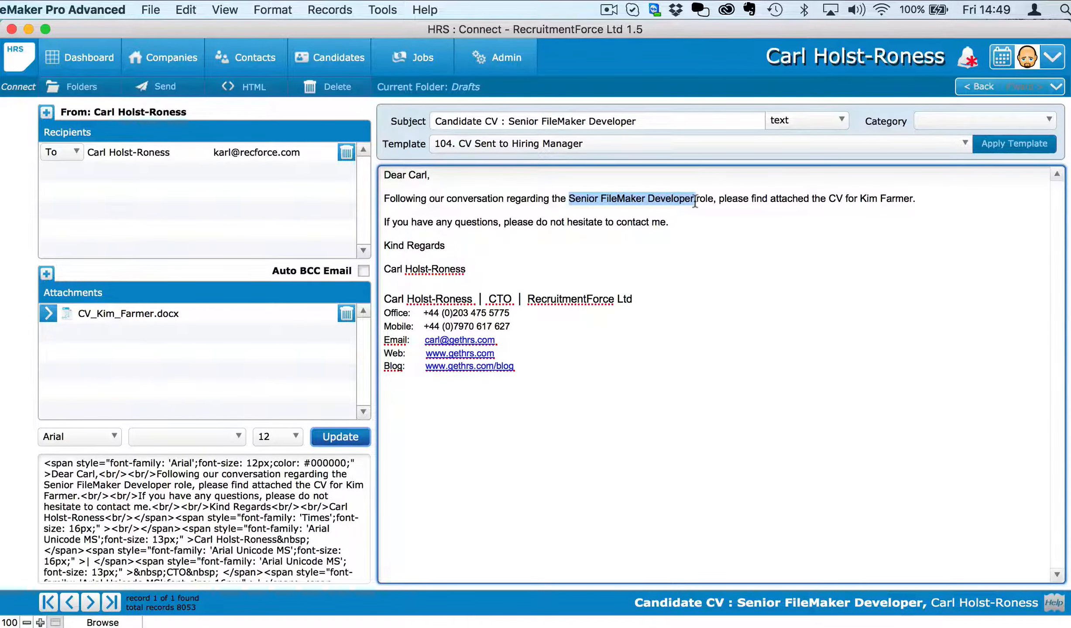
left_click(331, 9)
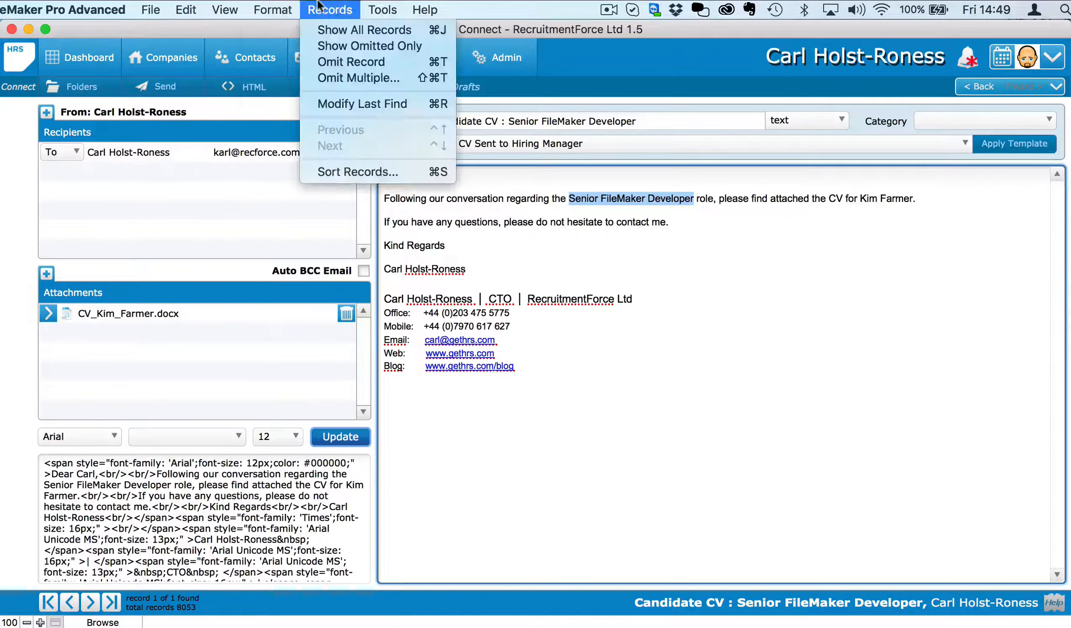
mouse_move(314, 110)
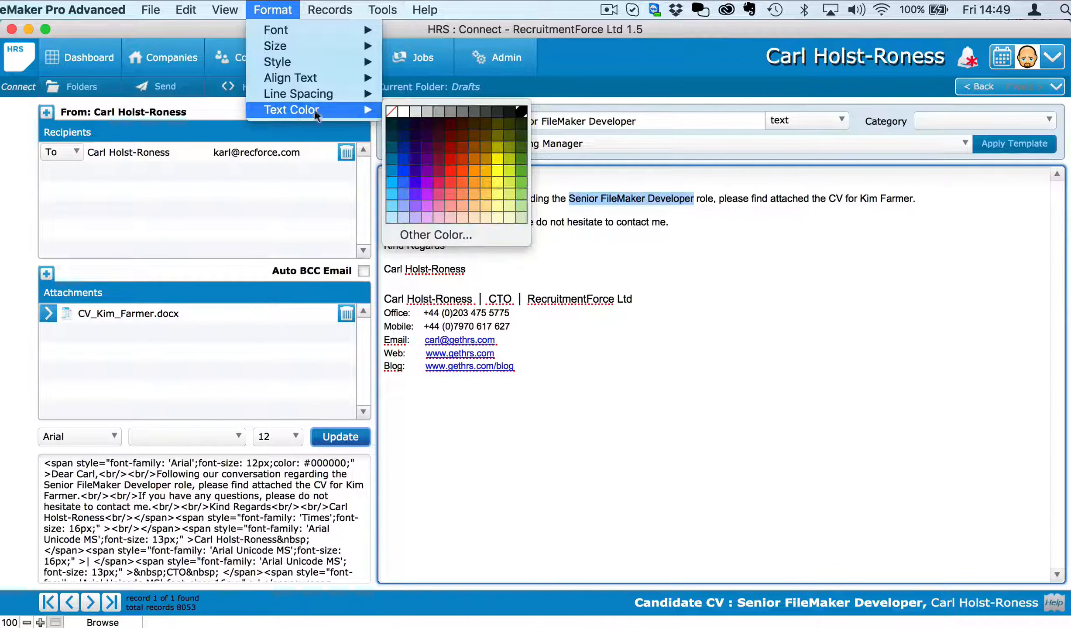
left_click(450, 144)
left_click(272, 10)
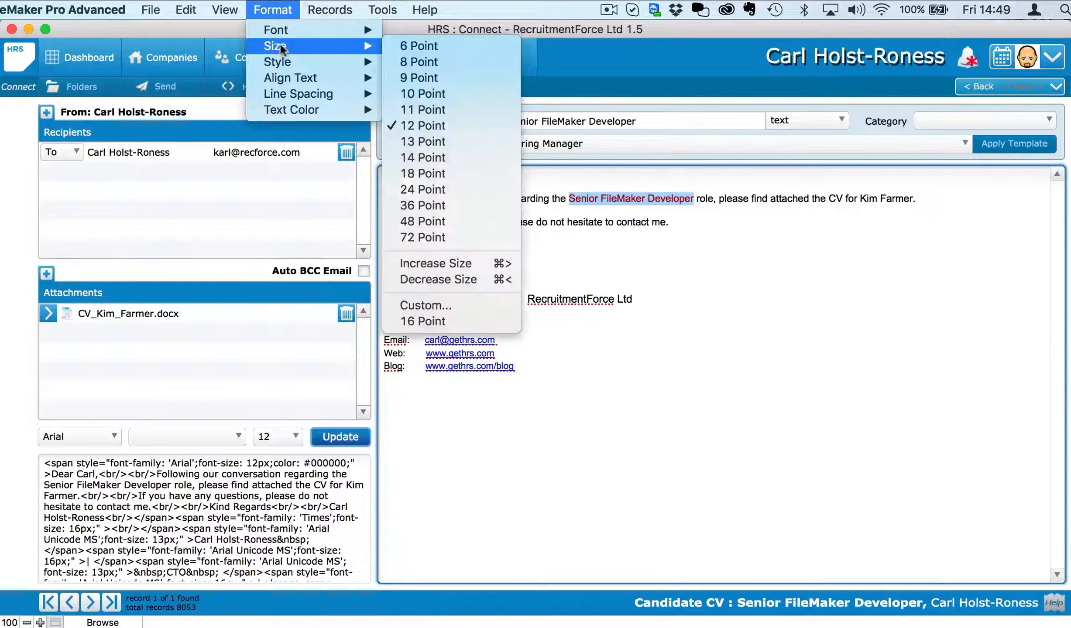
mouse_move(281, 63)
left_click(415, 76)
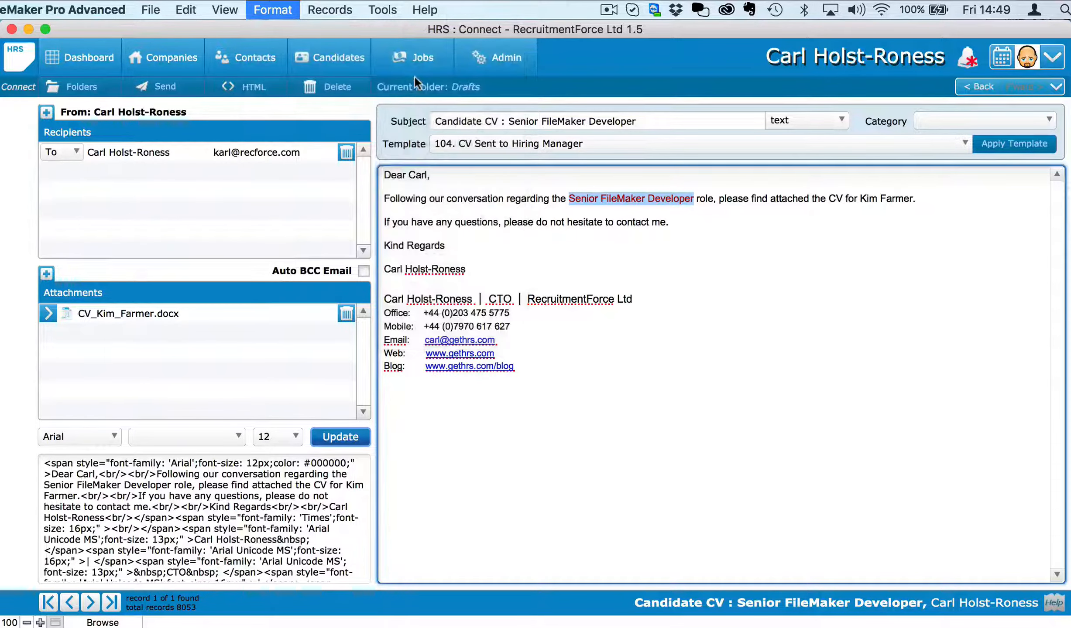
left_click(590, 242)
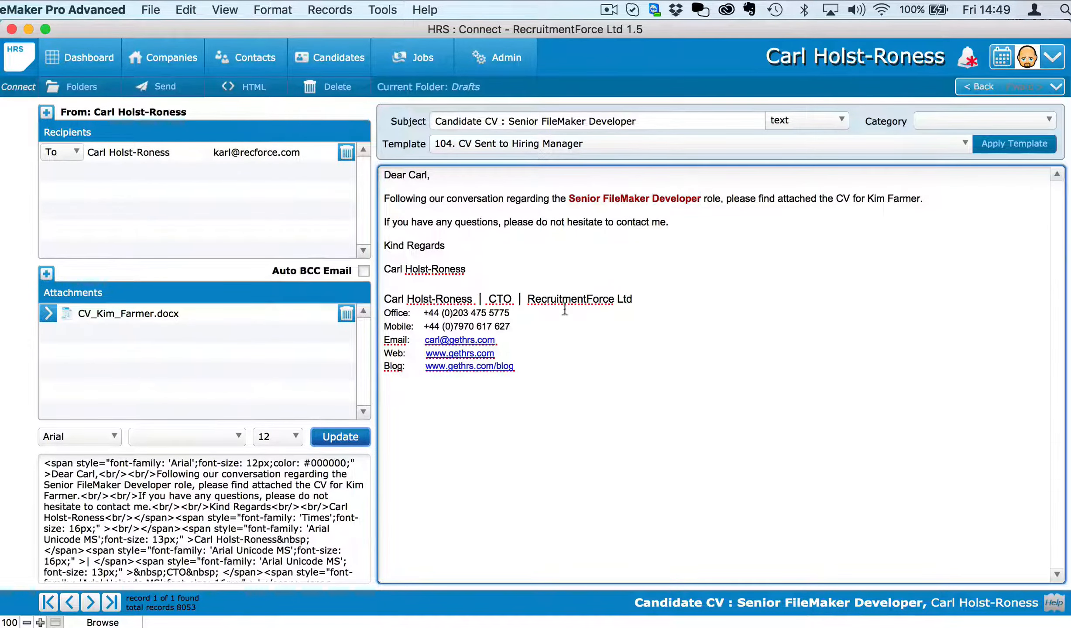
left_click(400, 131)
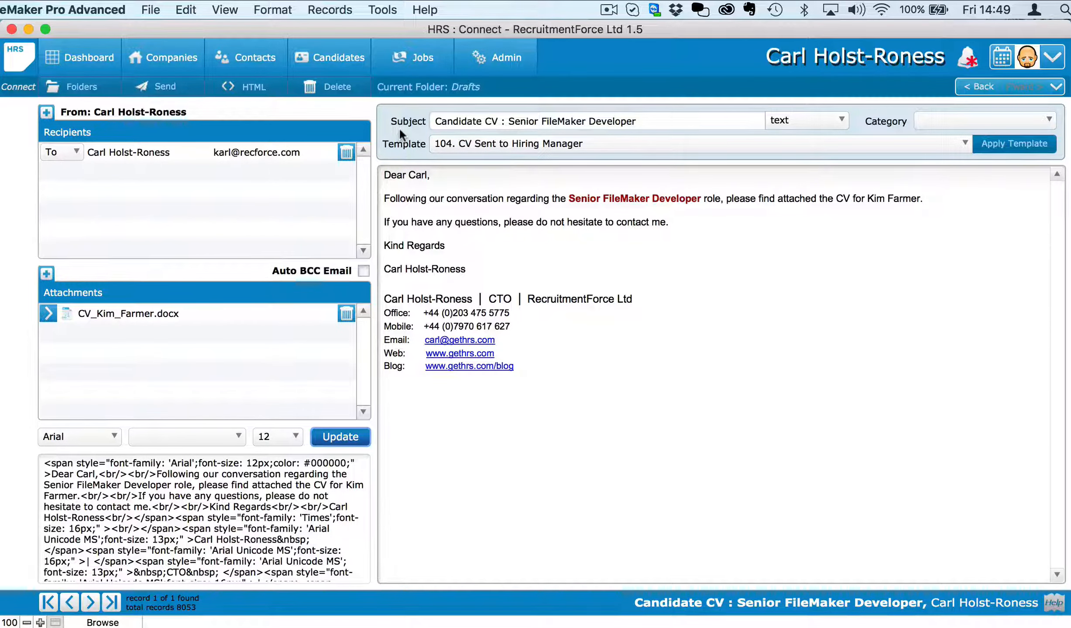
Step: View the attached CV in Word, scroll through it, then close it and return to the draft
left_click(48, 313)
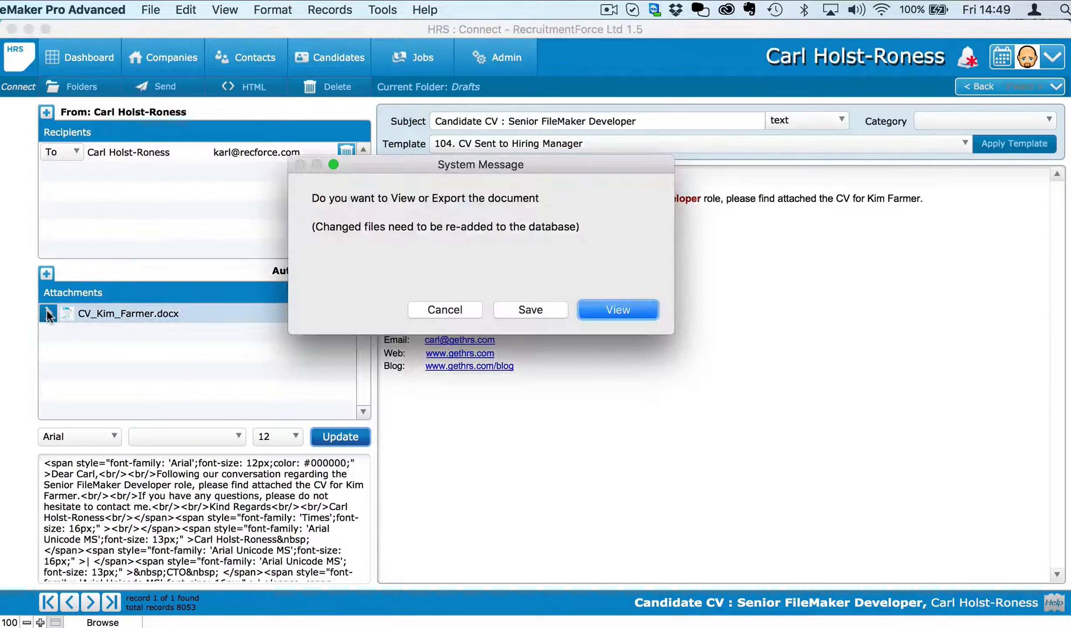
left_click(621, 308)
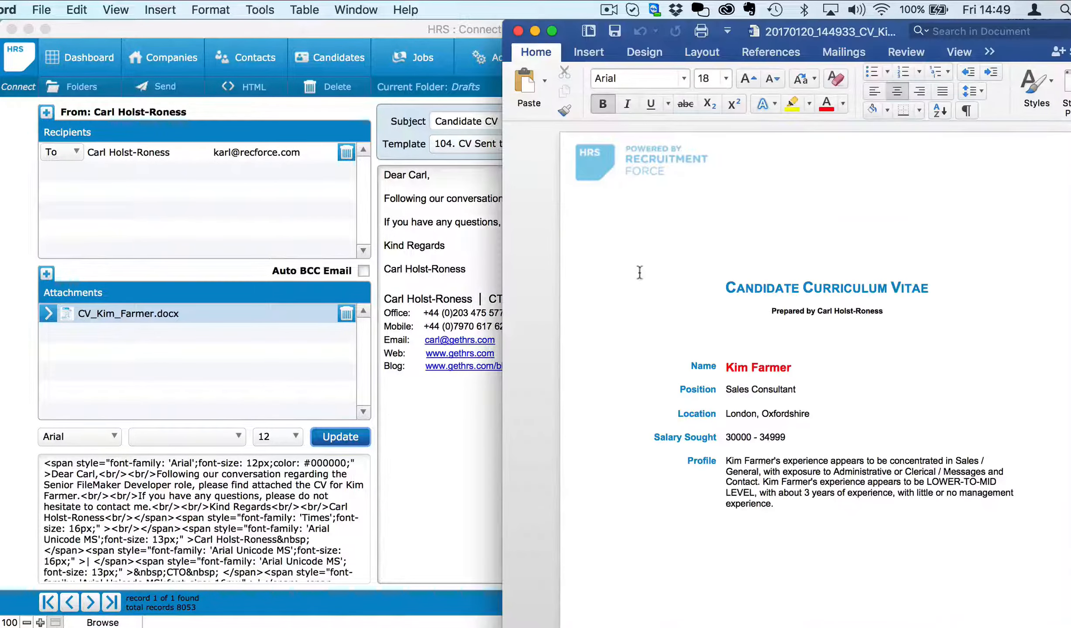
left_click_drag(660, 25, 377, 23)
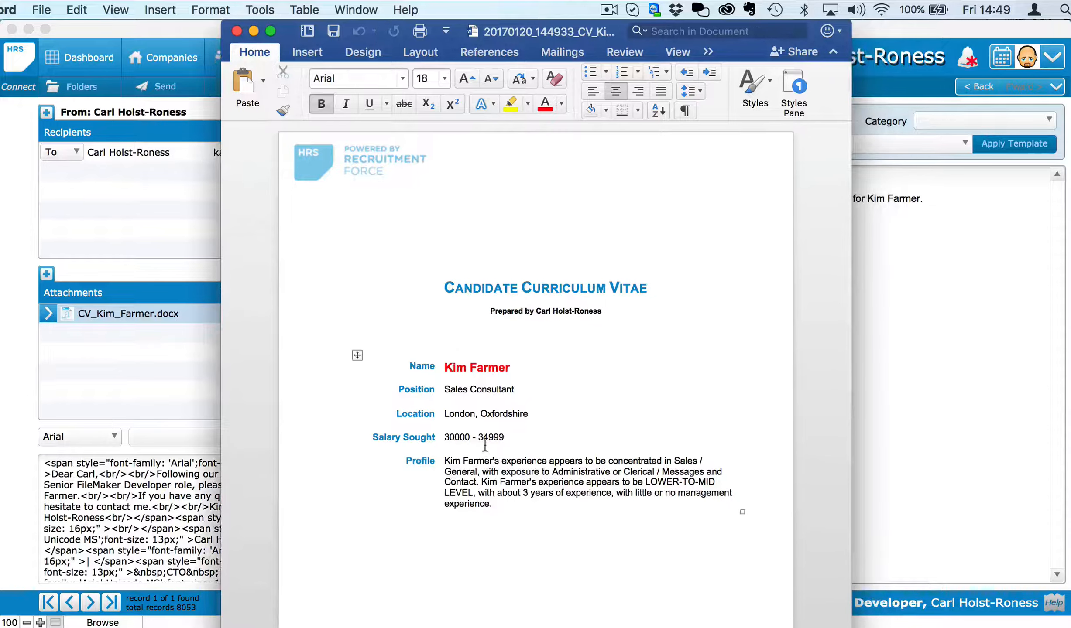
scroll(486, 446, "down", 10)
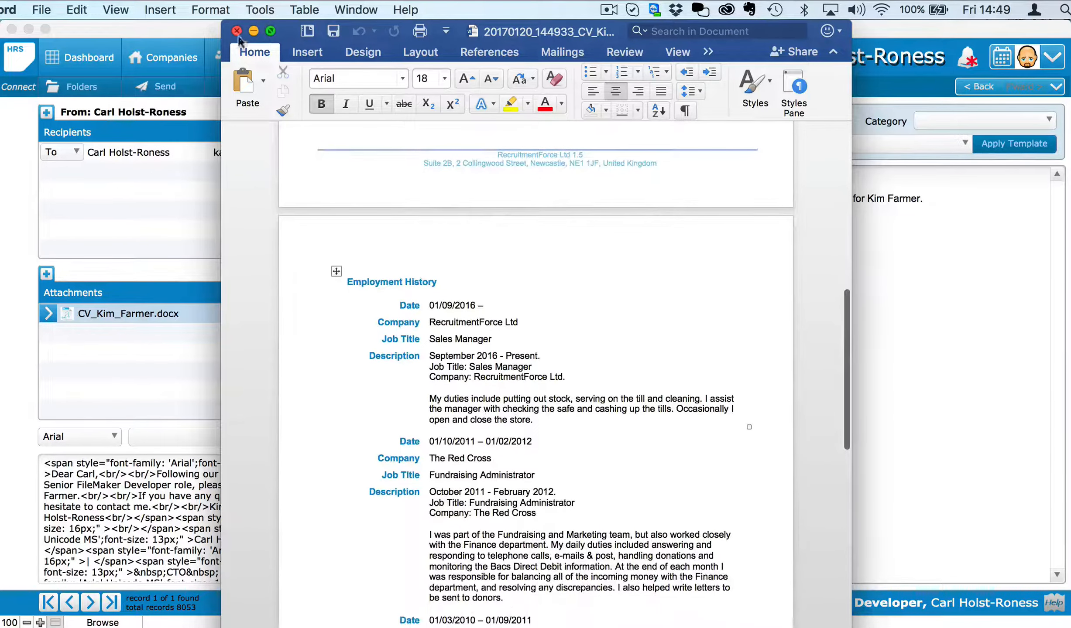
left_click(236, 30)
left_click(391, 157)
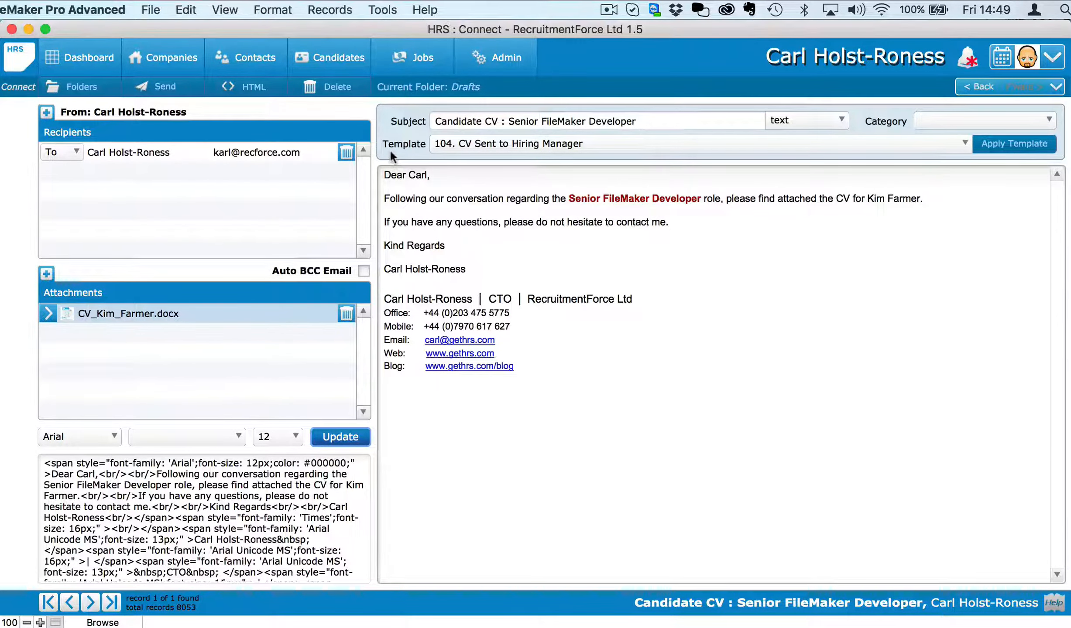